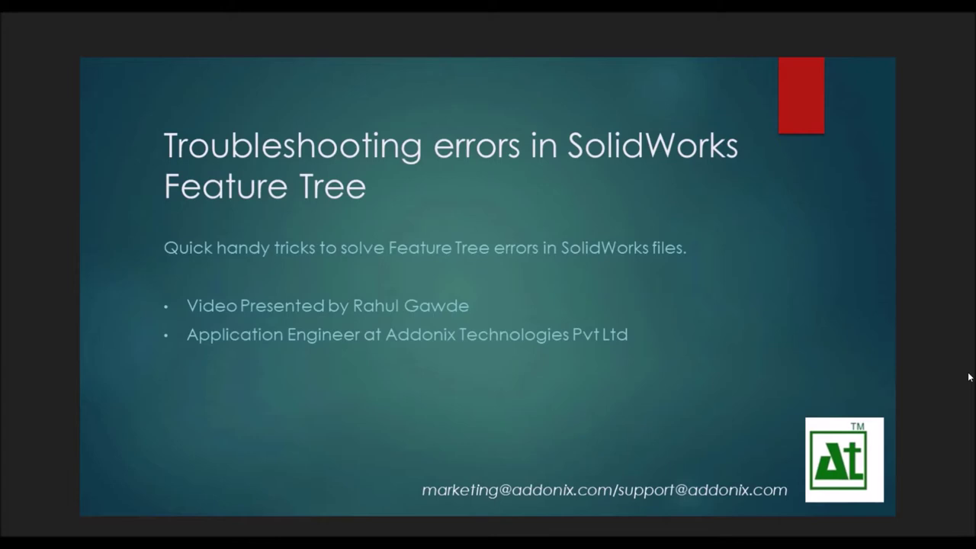
- From the Photos title slide, bring up the Alt+Tab switcher showing Photos, the recorder and SOLIDWORKS
{"action": "key", "text": "alt+Tab"}
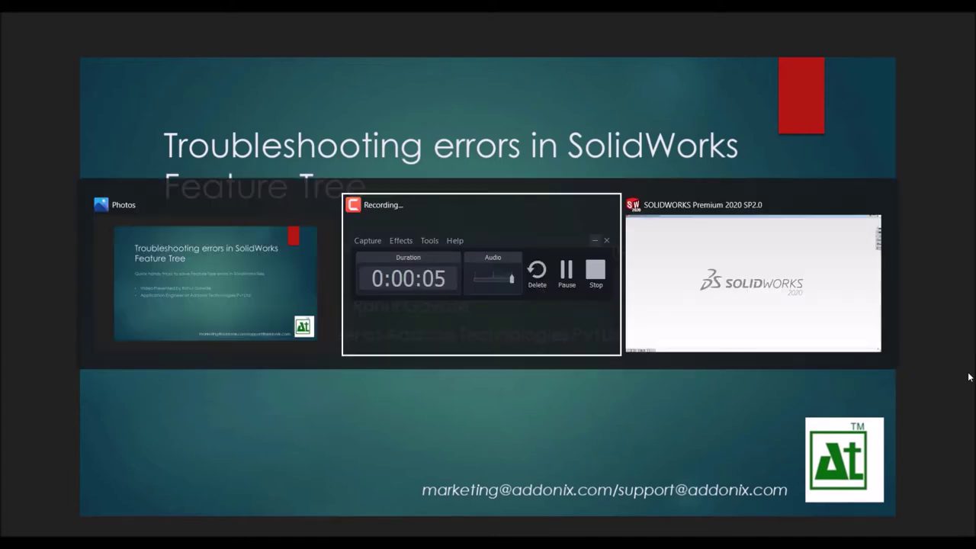
- Switch to SOLIDWORKS, open the finished Errors2_&.SLDPRT bracket from Recent, and zoom in on it
{"action": "key", "text": "alt+Tab"}
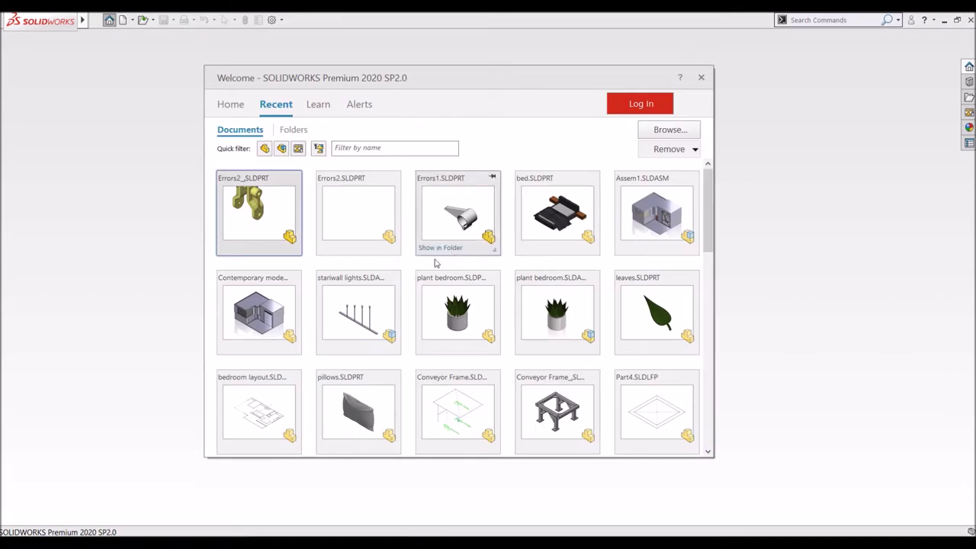
{"action": "left_click", "coordinate": [275, 218]}
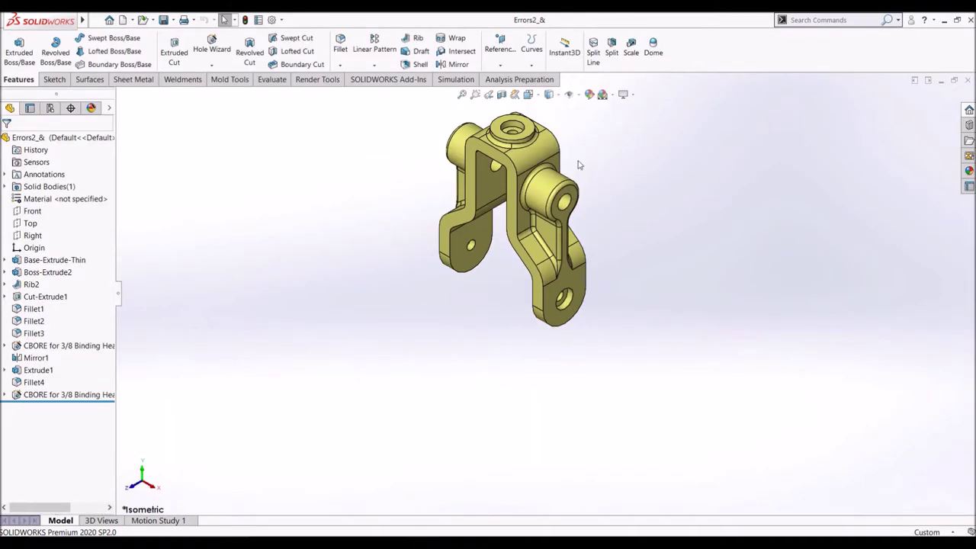
{"action": "scroll", "coordinate": [577, 166], "scroll_direction": "down", "scroll_amount": 2}
{"action": "middle_click_drag", "start_coordinate": [578, 166], "coordinate": [558, 185]}
- Orbit the bracket to a side-on view, then close the document
{"action": "scroll", "coordinate": [557, 186], "scroll_direction": "down", "scroll_amount": 1}
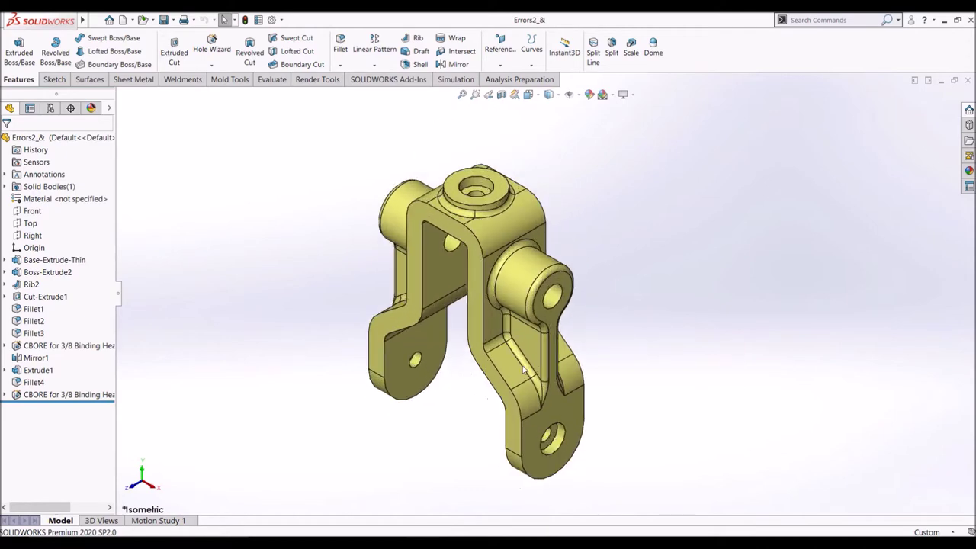
{"action": "scroll", "coordinate": [525, 370], "scroll_direction": "down", "scroll_amount": 1}
{"action": "mouse_move", "coordinate": [521, 317]}
{"action": "middle_mouse_down"}
{"action": "mouse_move", "coordinate": [605, 312]}
{"action": "mouse_move", "coordinate": [580, 322]}
{"action": "mouse_move", "coordinate": [431, 324]}
{"action": "mouse_move", "coordinate": [592, 321]}
{"action": "mouse_move", "coordinate": [492, 309]}
{"action": "mouse_move", "coordinate": [549, 286]}
{"action": "middle_mouse_up"}
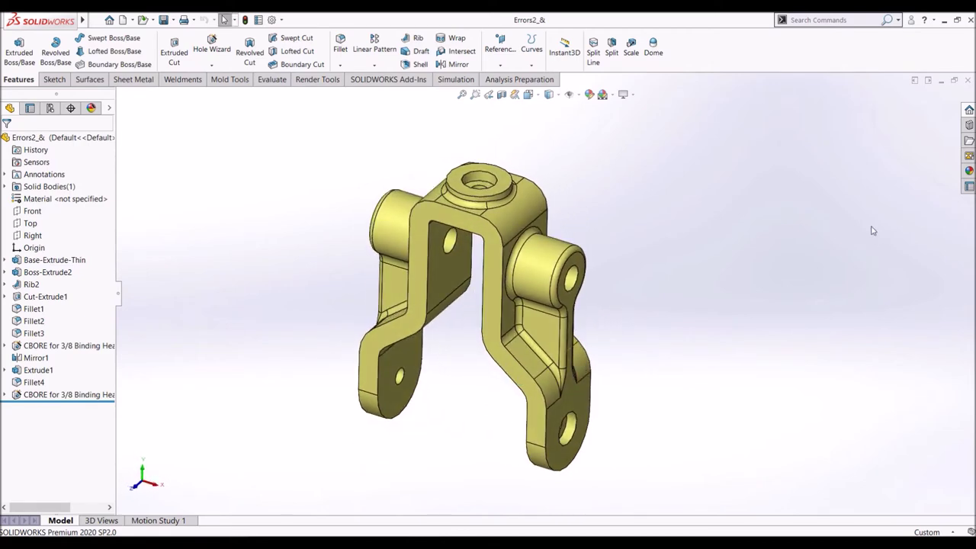
{"action": "left_click", "coordinate": [967, 80]}
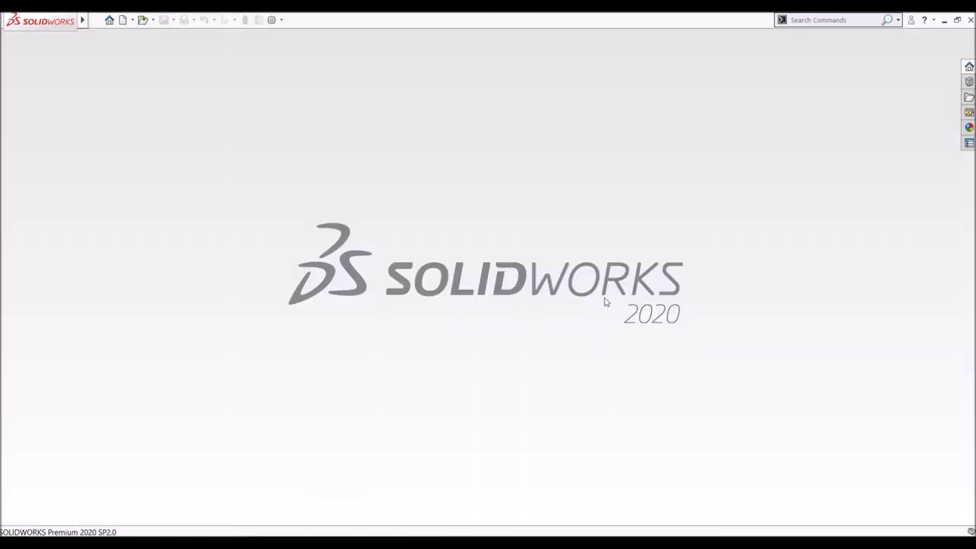
- Open the broken Errors2 part, widen the FeatureManager tree, and right-click the Errors2 top item
{"action": "left_click", "coordinate": [351, 215]}
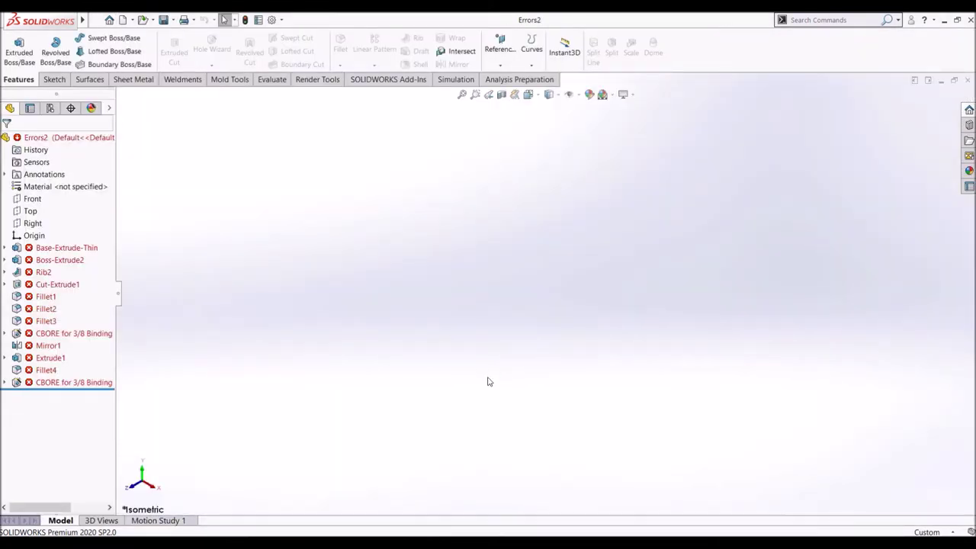
{"action": "left_click_drag", "start_coordinate": [118, 303], "coordinate": [203, 313]}
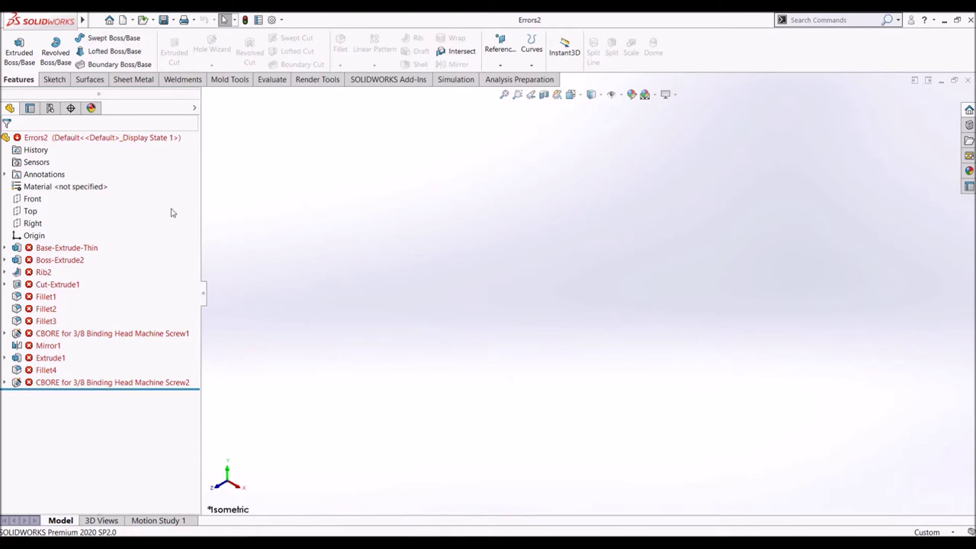
{"action": "right_click", "coordinate": [124, 142]}
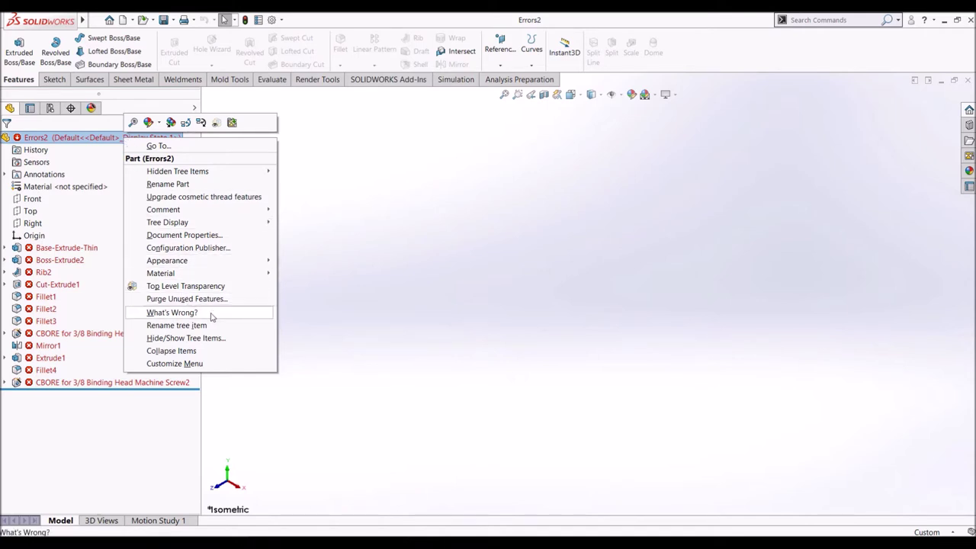
- Open What's Wrong? for Errors2, enlarge and reposition it, scroll through the errors, then close it
{"action": "left_click", "coordinate": [212, 314]}
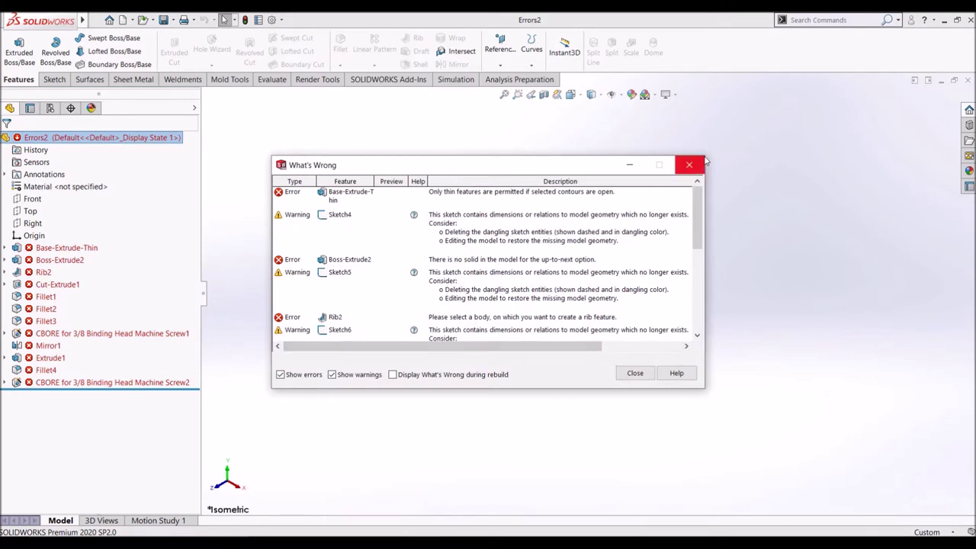
{"action": "left_click_drag", "start_coordinate": [706, 159], "coordinate": [824, 79]}
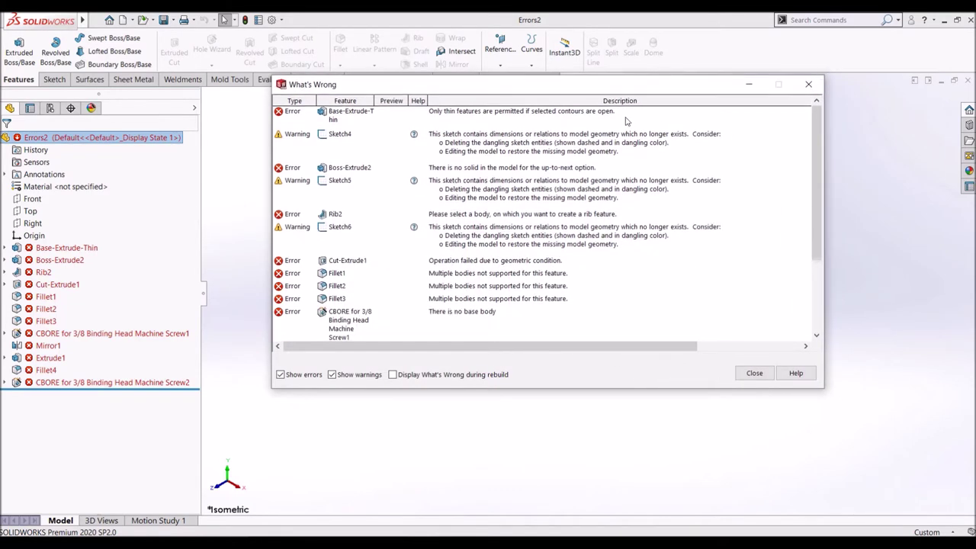
{"action": "left_click_drag", "start_coordinate": [614, 86], "coordinate": [556, 79]}
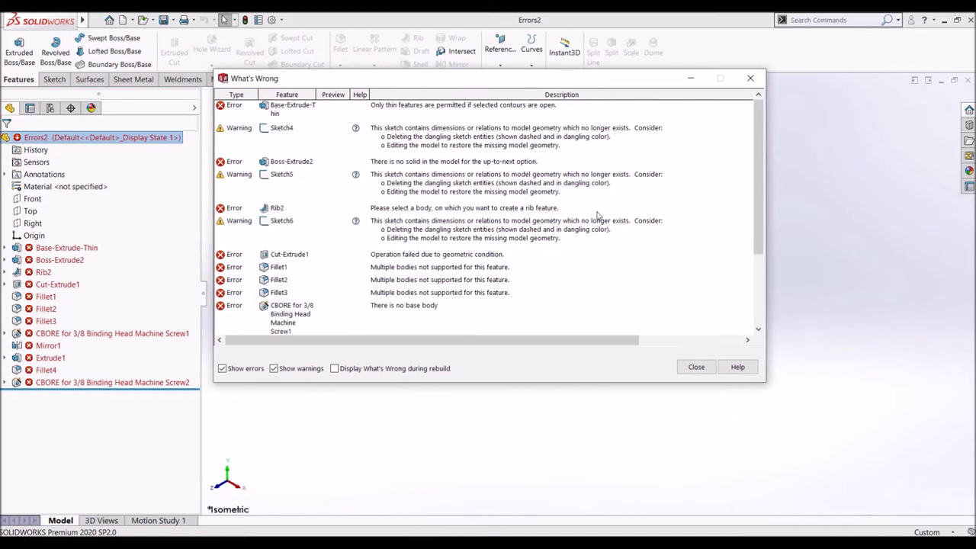
{"action": "left_click_drag", "start_coordinate": [761, 152], "coordinate": [763, 231]}
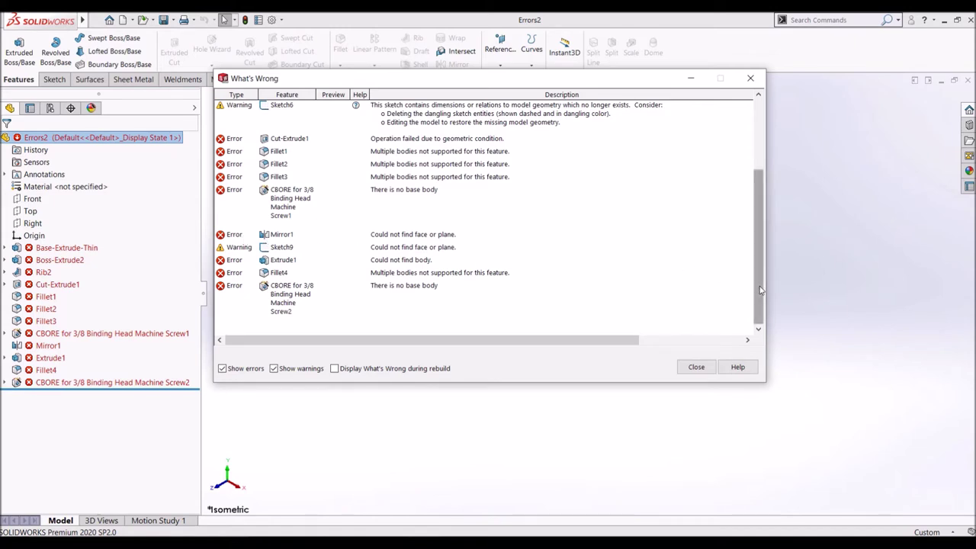
{"action": "left_click_drag", "start_coordinate": [760, 290], "coordinate": [762, 204]}
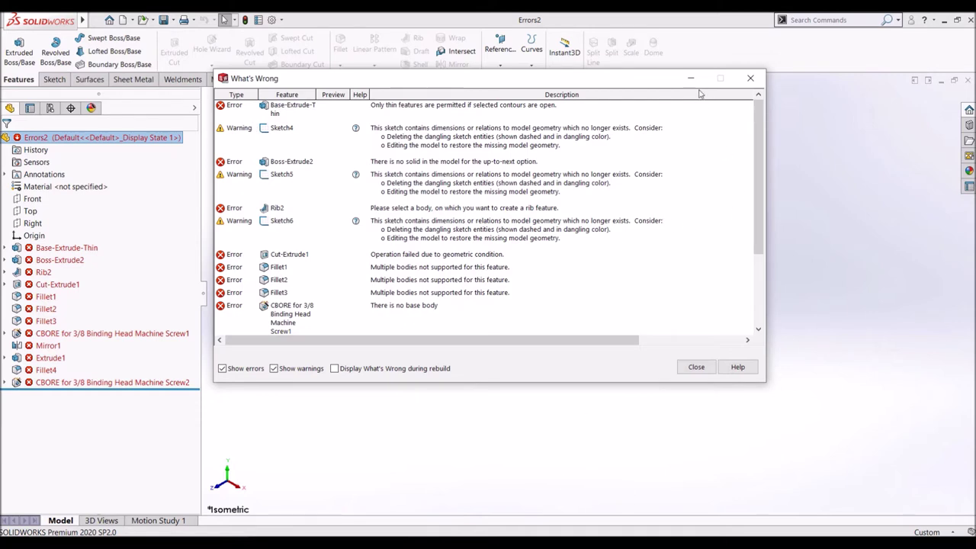
{"action": "left_click", "coordinate": [696, 368]}
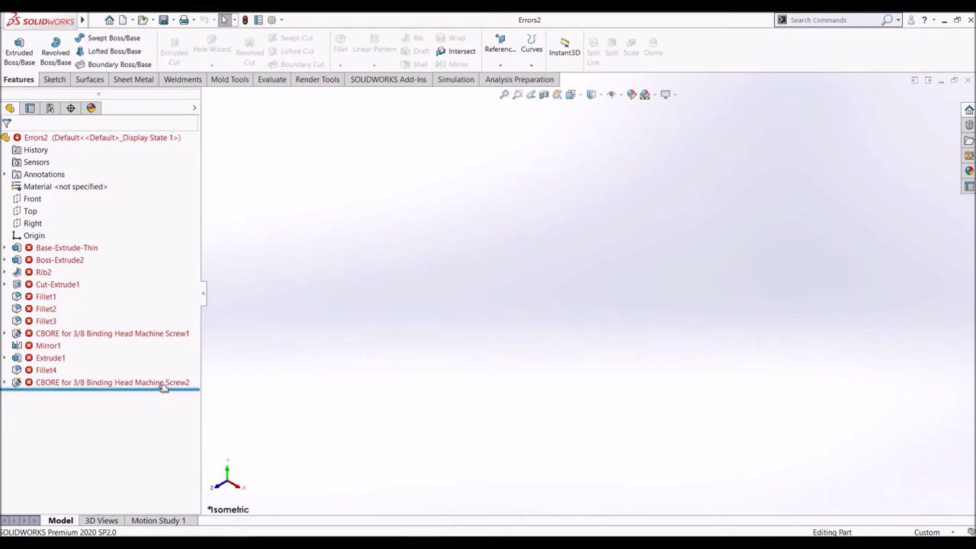
- Drag the rollback bar to just below Base-Extrude-Thin and expand it to show Sketch1
{"action": "left_click_drag", "start_coordinate": [162, 388], "coordinate": [148, 256]}
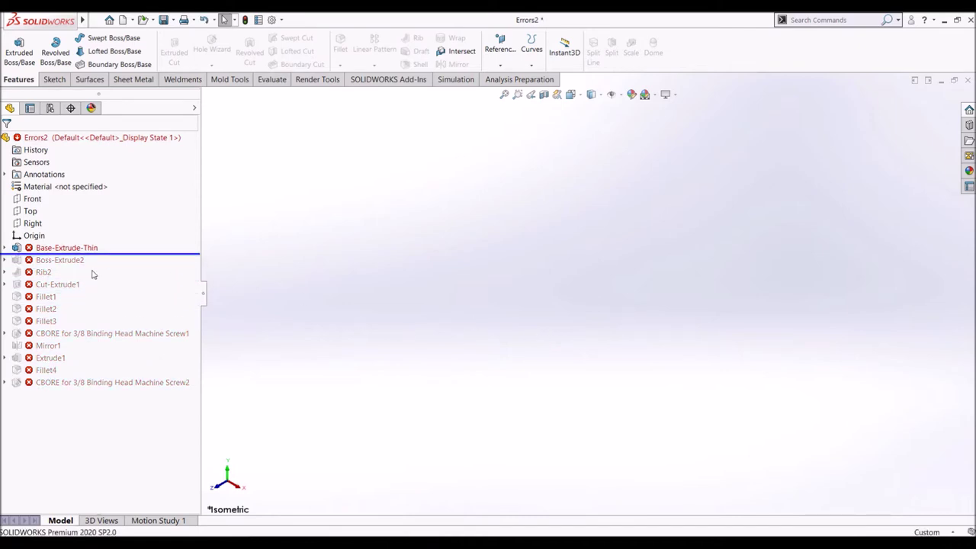
{"action": "left_click", "coordinate": [5, 249]}
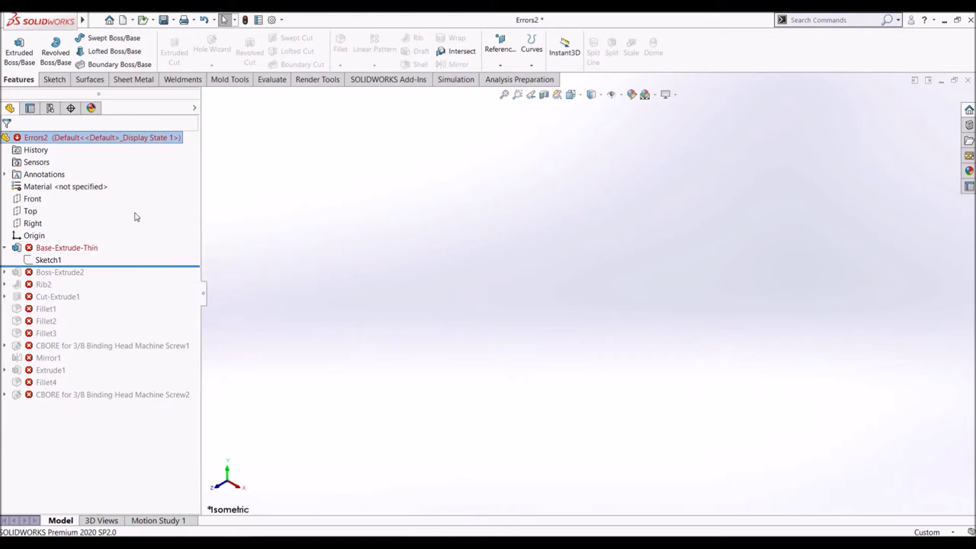
- Edit Base-Extrude-Thin so both open Sketch1 contours are Selected Contours, then confirm
{"action": "left_click", "coordinate": [75, 250]}
{"action": "left_click", "coordinate": [81, 219]}
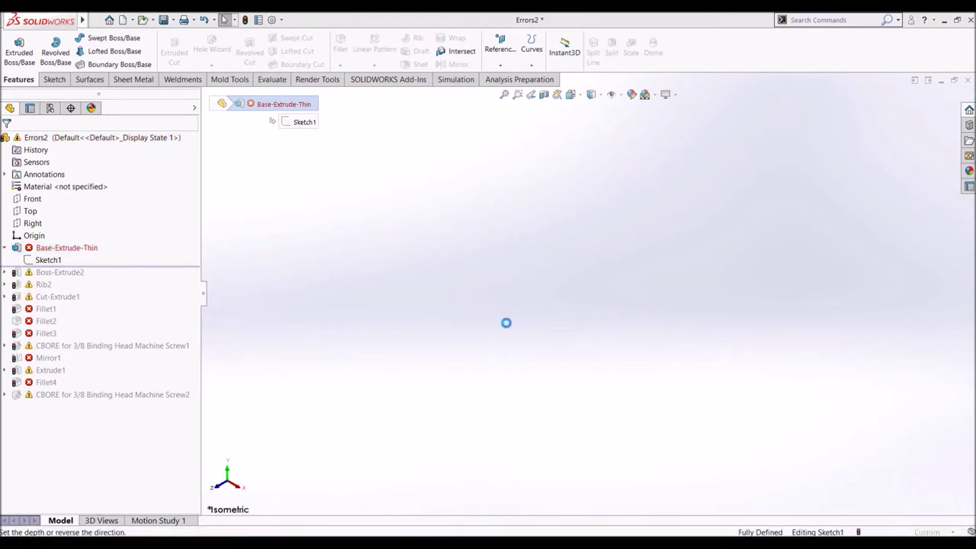
{"action": "scroll", "coordinate": [508, 328], "scroll_direction": "up", "scroll_amount": 3}
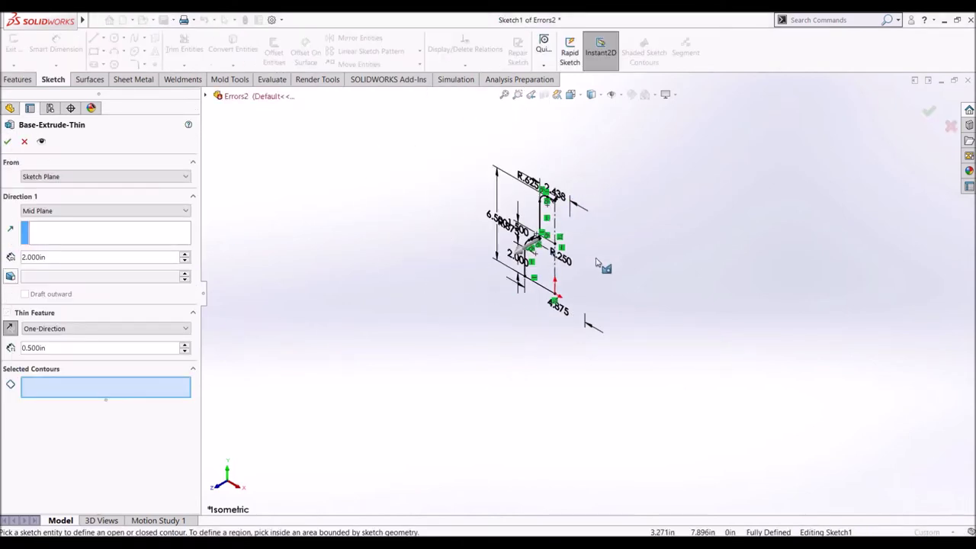
{"action": "scroll", "coordinate": [607, 254], "scroll_direction": "down", "scroll_amount": 1}
{"action": "scroll", "coordinate": [583, 246], "scroll_direction": "down", "scroll_amount": 1}
{"action": "mouse_move", "coordinate": [583, 333]}
{"action": "middle_mouse_down"}
{"action": "mouse_move", "coordinate": [613, 278]}
{"action": "mouse_move", "coordinate": [584, 298]}
{"action": "mouse_move", "coordinate": [584, 315]}
{"action": "middle_mouse_up"}
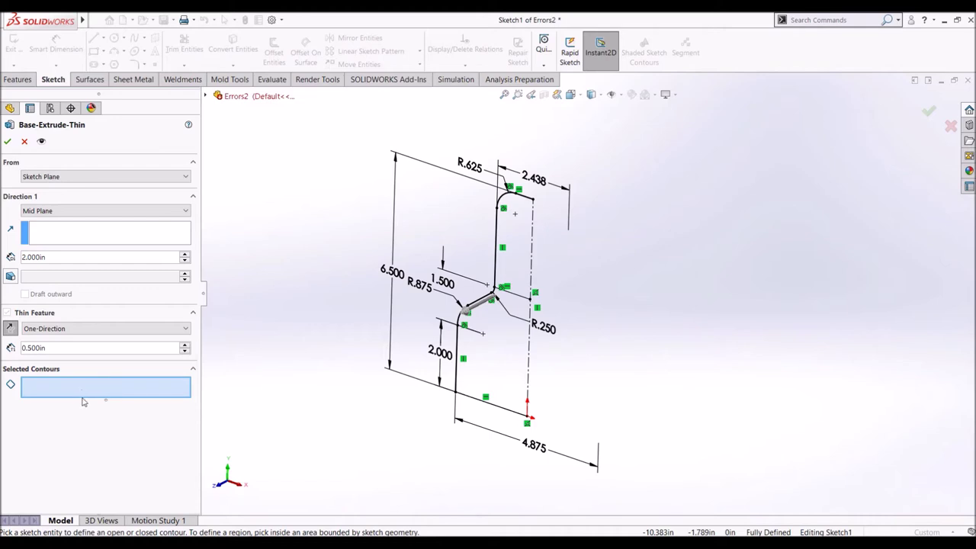
{"action": "left_click", "coordinate": [462, 356]}
{"action": "left_click", "coordinate": [496, 263]}
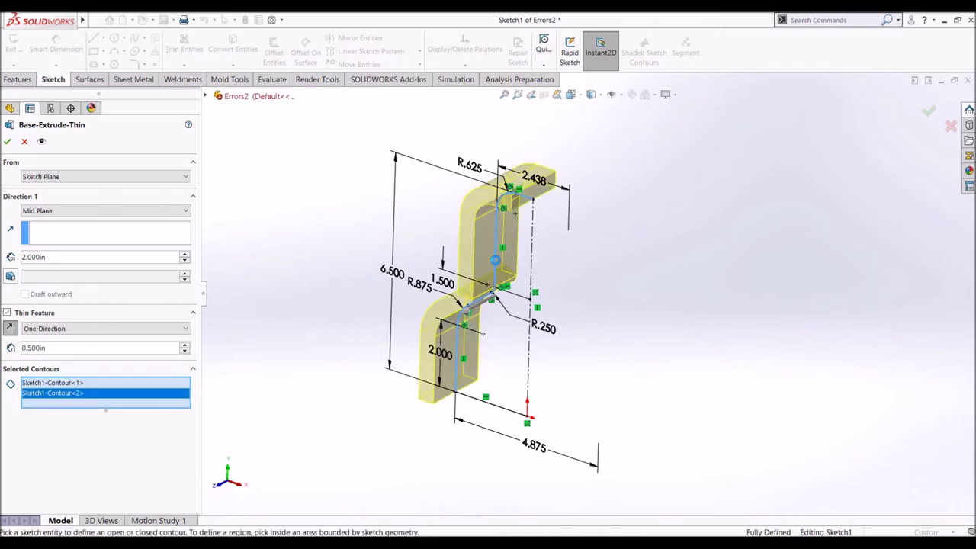
{"action": "left_click", "coordinate": [7, 142]}
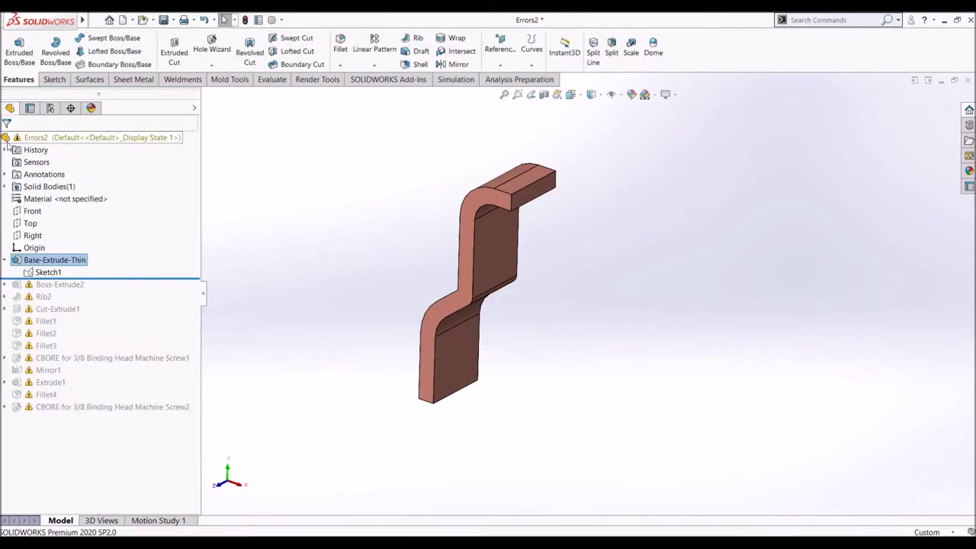
- Roll the part forward to include Boss-Extrude2 and Rib2
{"action": "left_click", "coordinate": [287, 268]}
{"action": "mouse_move", "coordinate": [541, 317]}
{"action": "middle_mouse_down"}
{"action": "mouse_move", "coordinate": [605, 273]}
{"action": "mouse_move", "coordinate": [518, 305]}
{"action": "middle_mouse_up"}
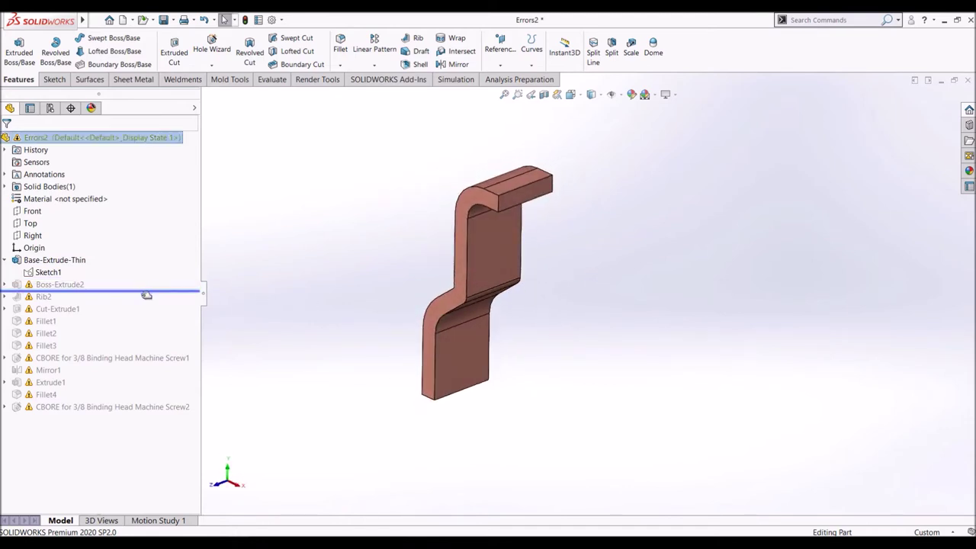
{"action": "left_click_drag", "start_coordinate": [146, 278], "coordinate": [170, 303]}
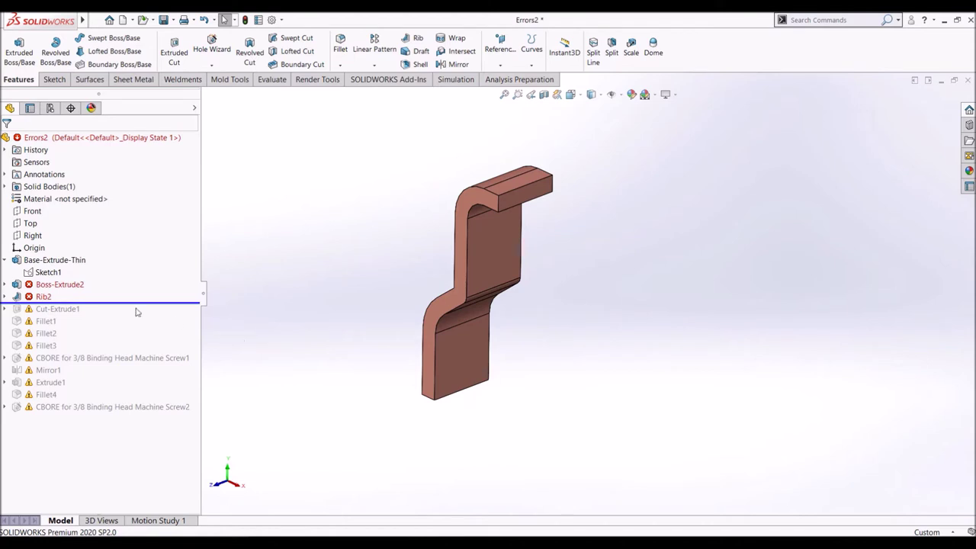
- Expand Boss-Extrude2 and open its Sketch4 circle for editing
{"action": "left_click", "coordinate": [5, 284]}
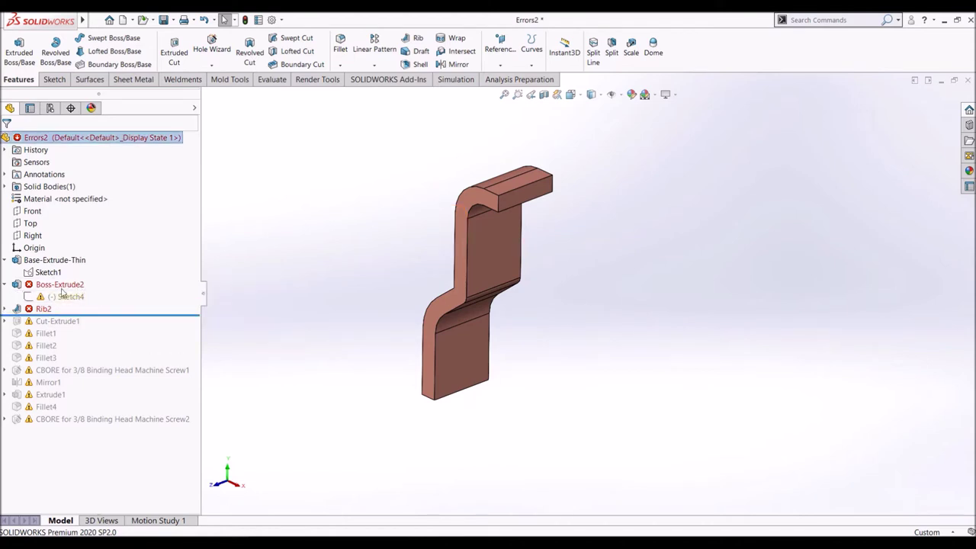
{"action": "mouse_move", "coordinate": [392, 340]}
{"action": "middle_mouse_down"}
{"action": "mouse_move", "coordinate": [511, 328]}
{"action": "mouse_move", "coordinate": [509, 364]}
{"action": "middle_mouse_up"}
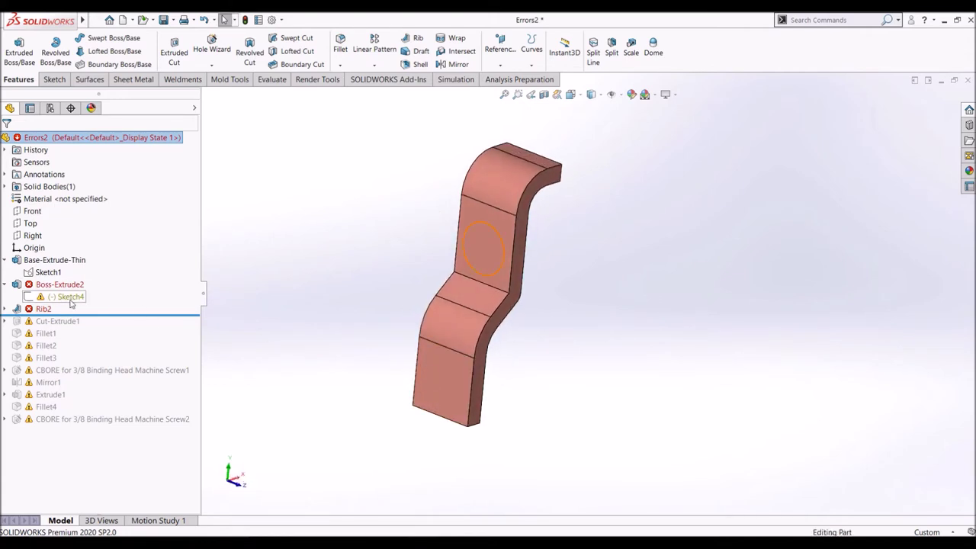
{"action": "left_click", "coordinate": [71, 298]}
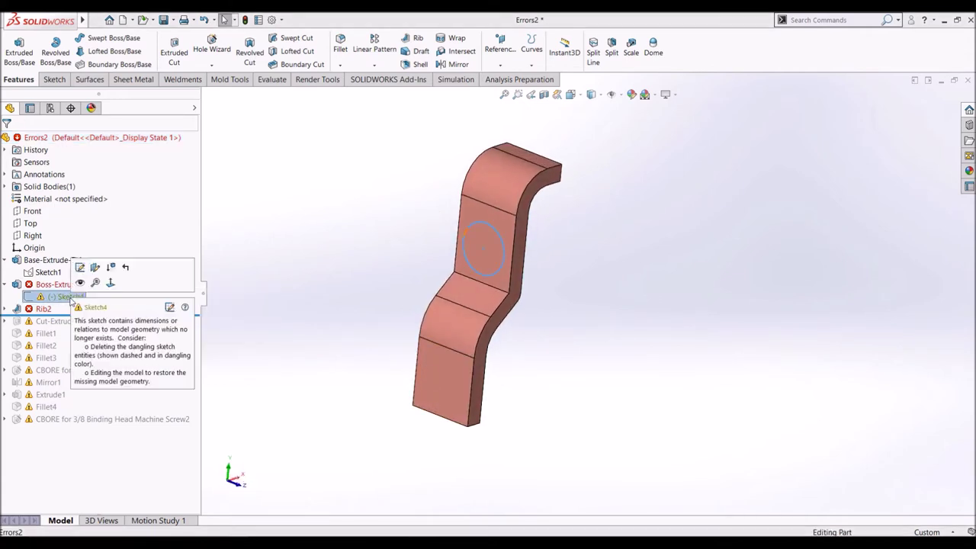
{"action": "left_click", "coordinate": [80, 269]}
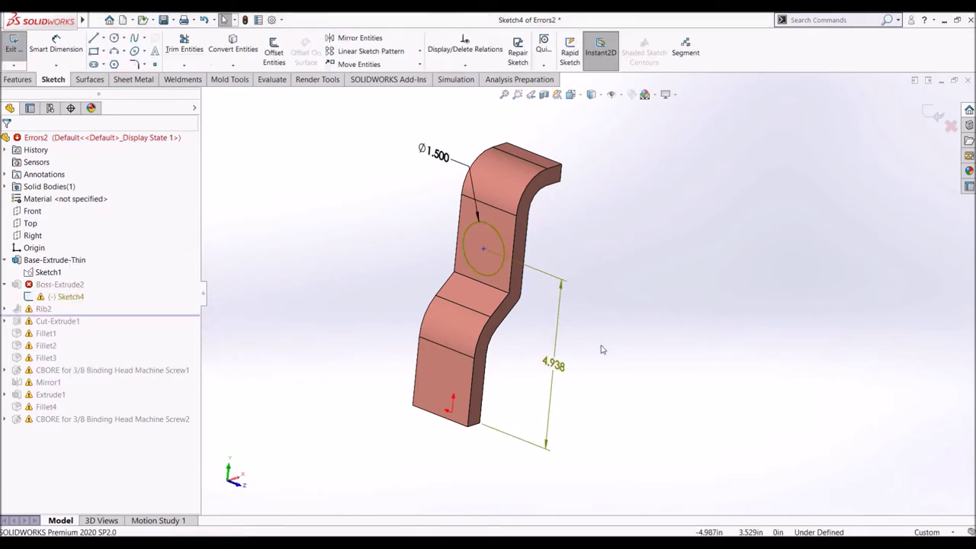
- Replace the dangling dimension with a 4.938 vertical dimension from circle centre to origin
{"action": "key", "text": "ctrl+8"}
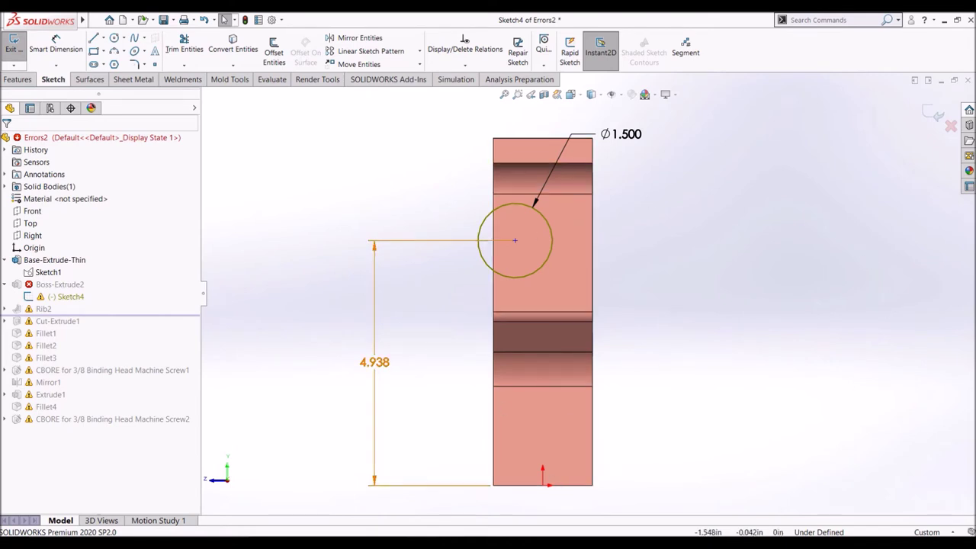
{"action": "right_click", "coordinate": [378, 364]}
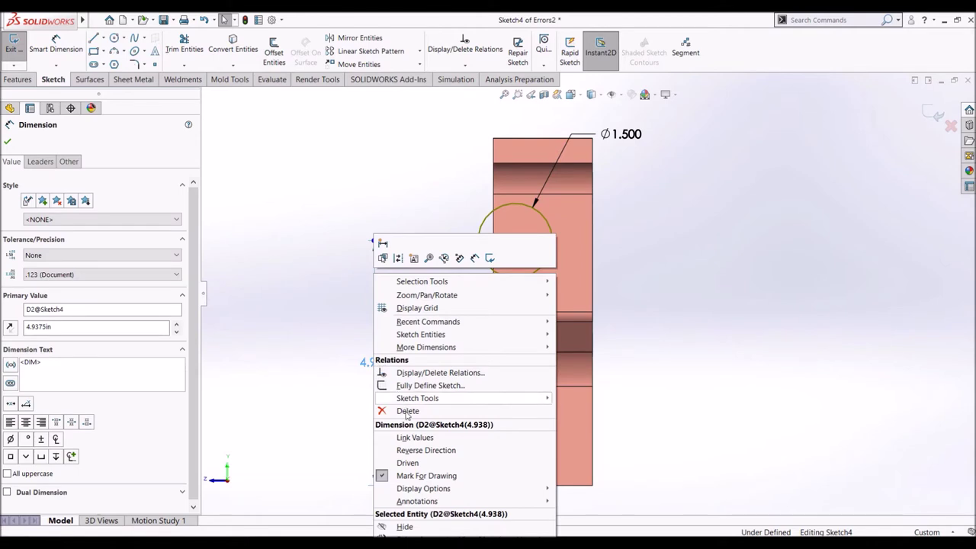
{"action": "left_click", "coordinate": [406, 412]}
{"action": "left_click", "coordinate": [56, 43]}
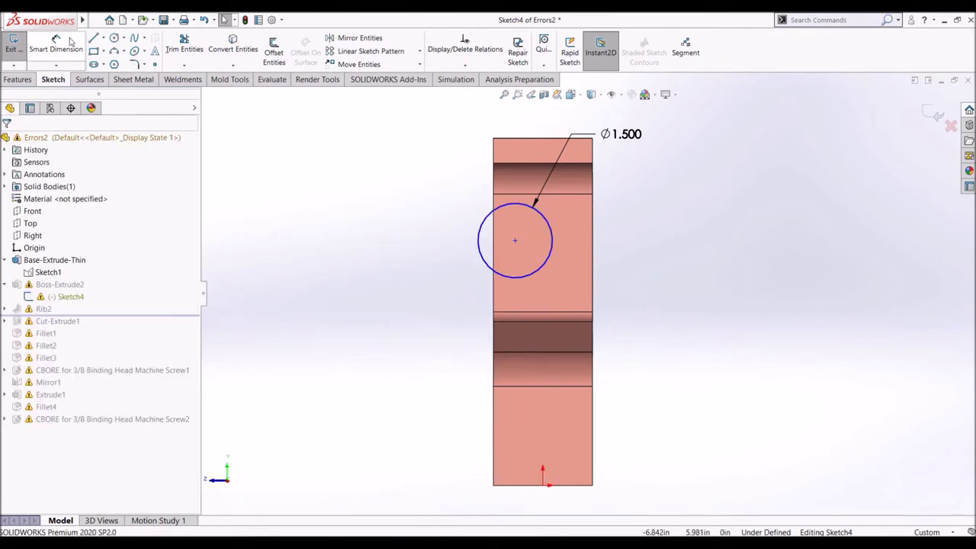
{"action": "left_click", "coordinate": [515, 242]}
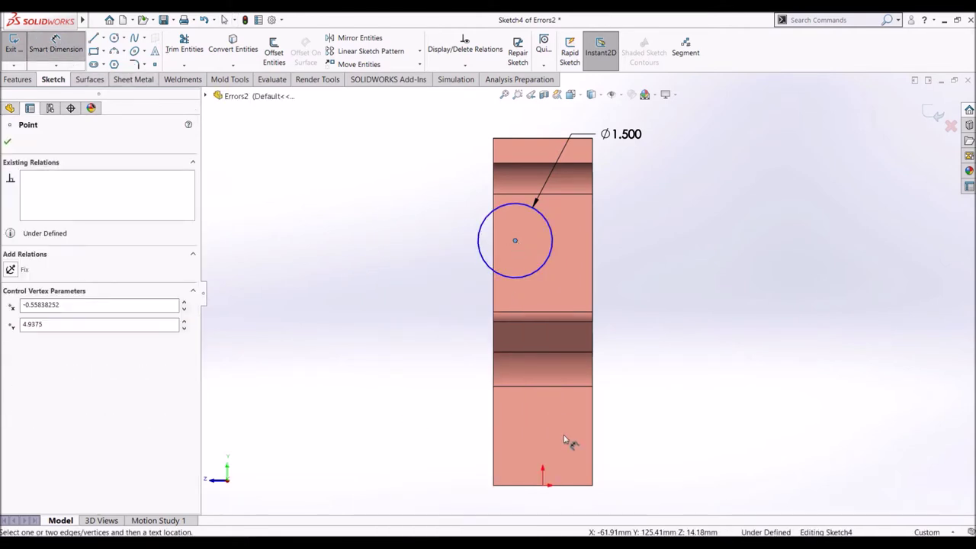
{"action": "left_click", "coordinate": [543, 488]}
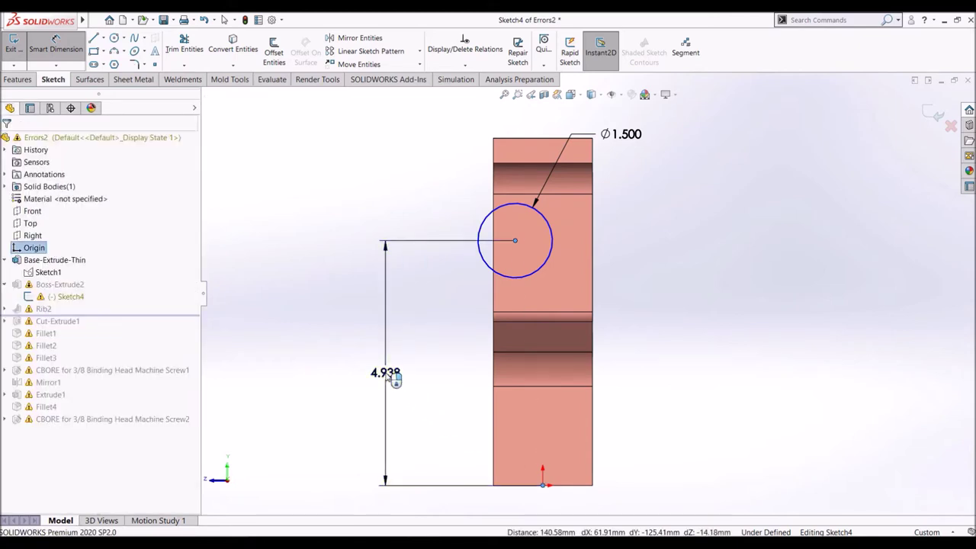
{"action": "left_click", "coordinate": [382, 372]}
{"action": "left_click", "coordinate": [343, 357]}
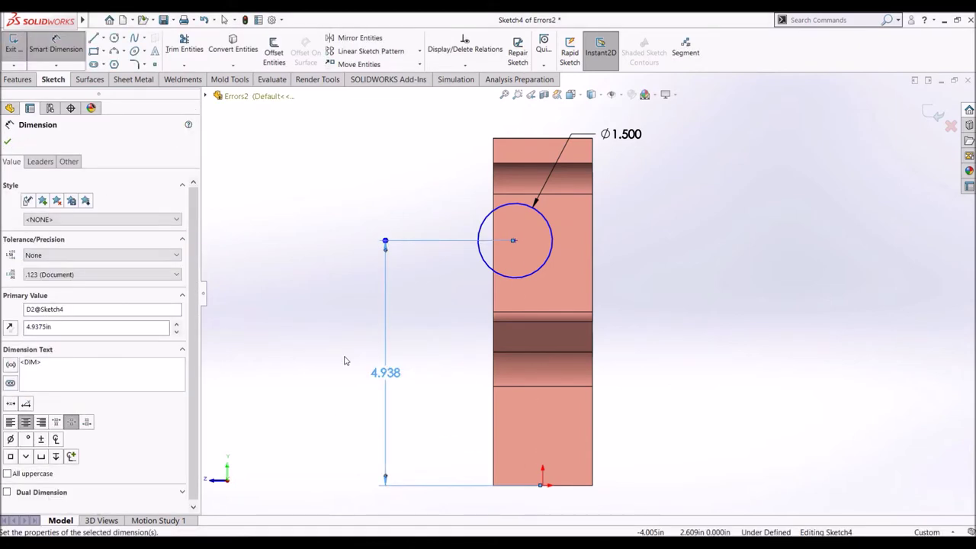
{"action": "left_click", "coordinate": [344, 361]}
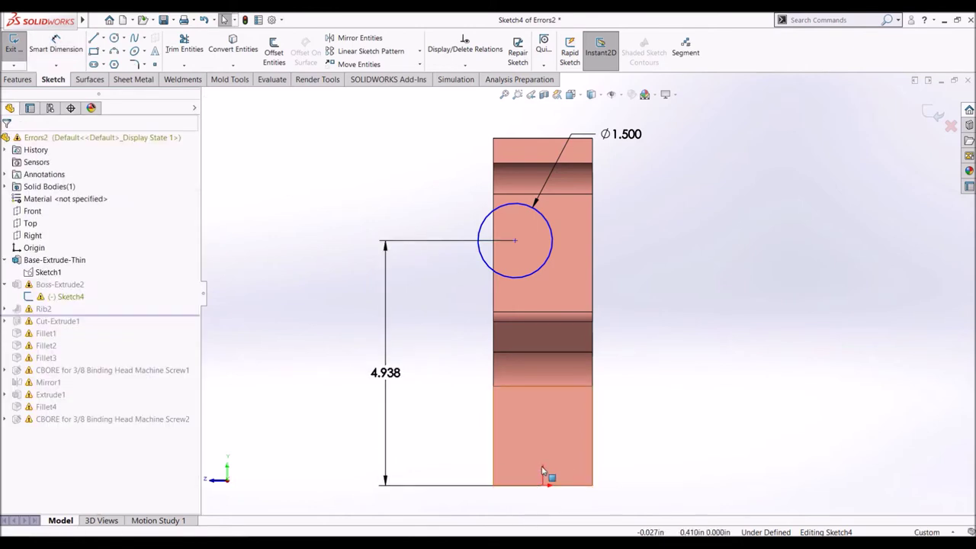
- Add a Vertical relation between the circle centre and origin, then exit the sketch
{"action": "left_click", "coordinate": [516, 243]}
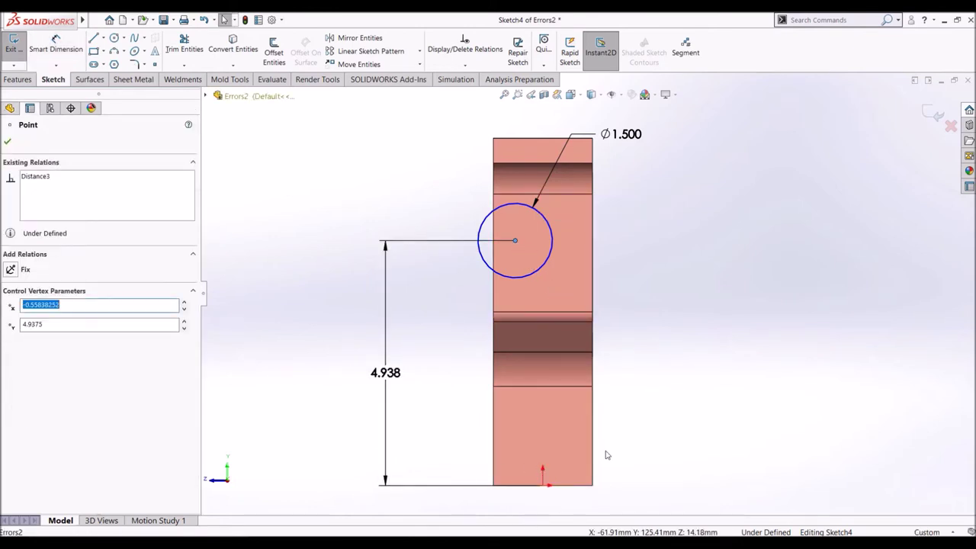
{"action": "left_click", "coordinate": [543, 486], "text": "ctrl"}
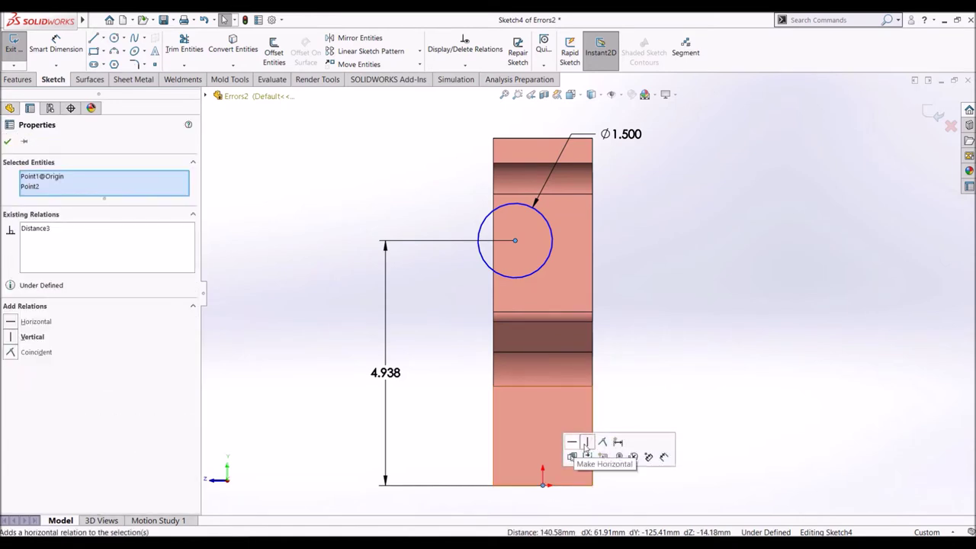
{"action": "left_click", "coordinate": [590, 443]}
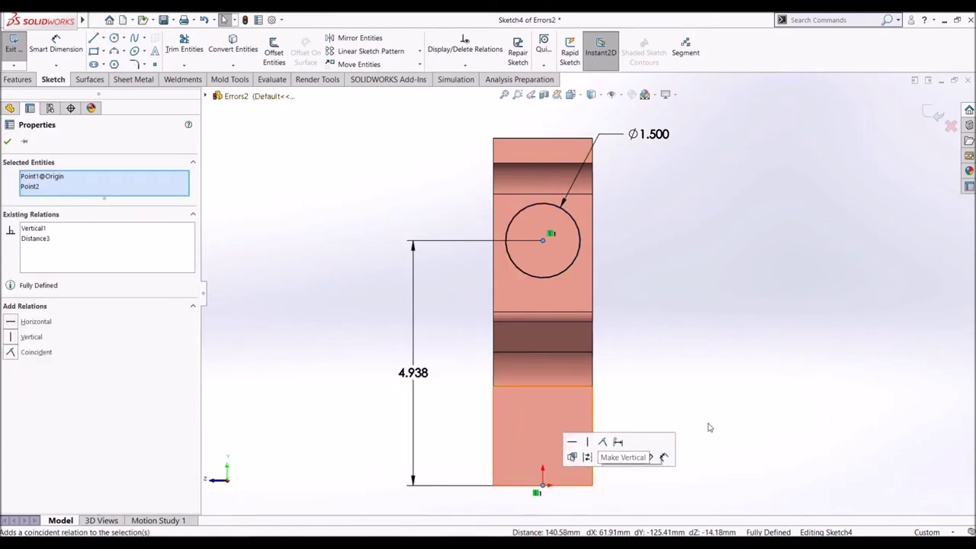
{"action": "left_click", "coordinate": [769, 399]}
{"action": "left_click", "coordinate": [931, 112]}
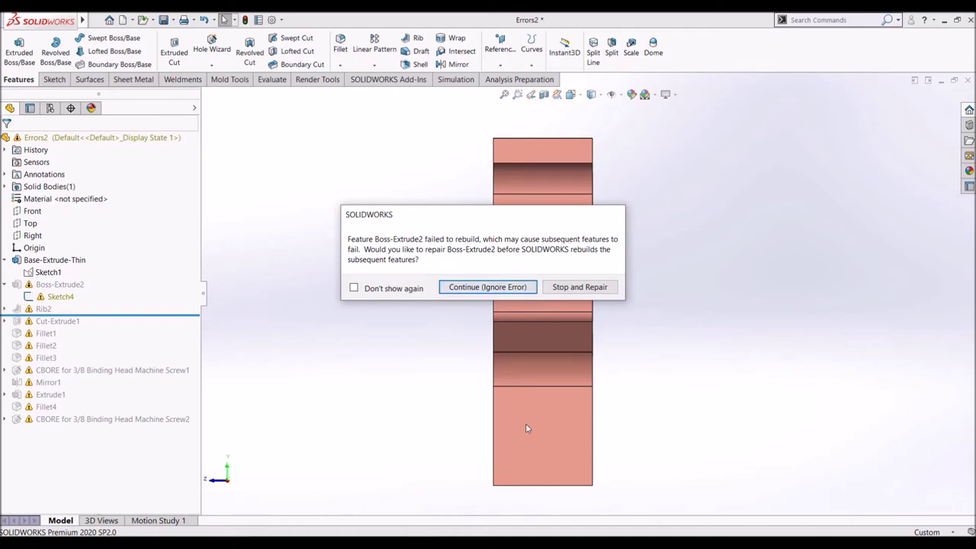
- Continue past the error and reverse Boss-Extrude2's direction so the Ø1.500 boss extrudes into the plate
{"action": "left_click", "coordinate": [492, 287]}
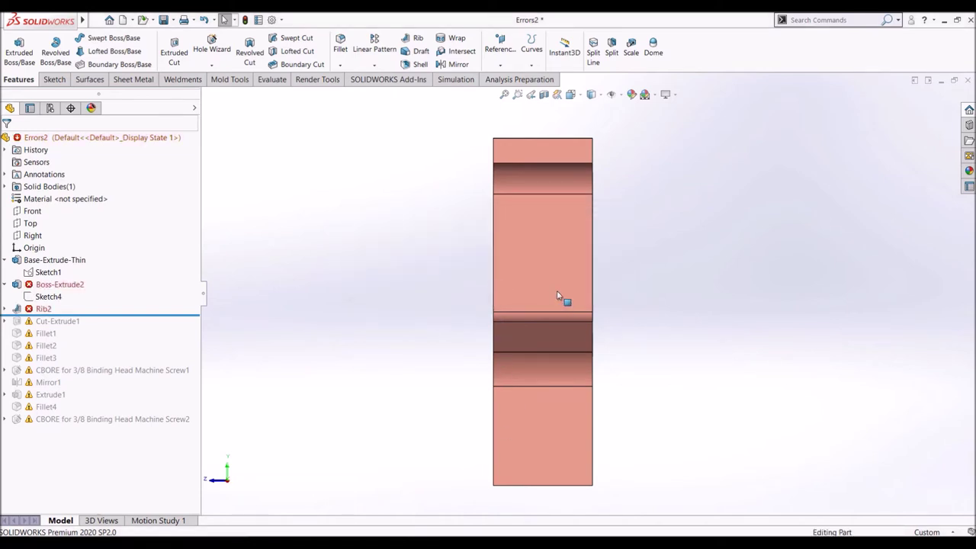
{"action": "middle_click_drag", "start_coordinate": [542, 333], "coordinate": [684, 395]}
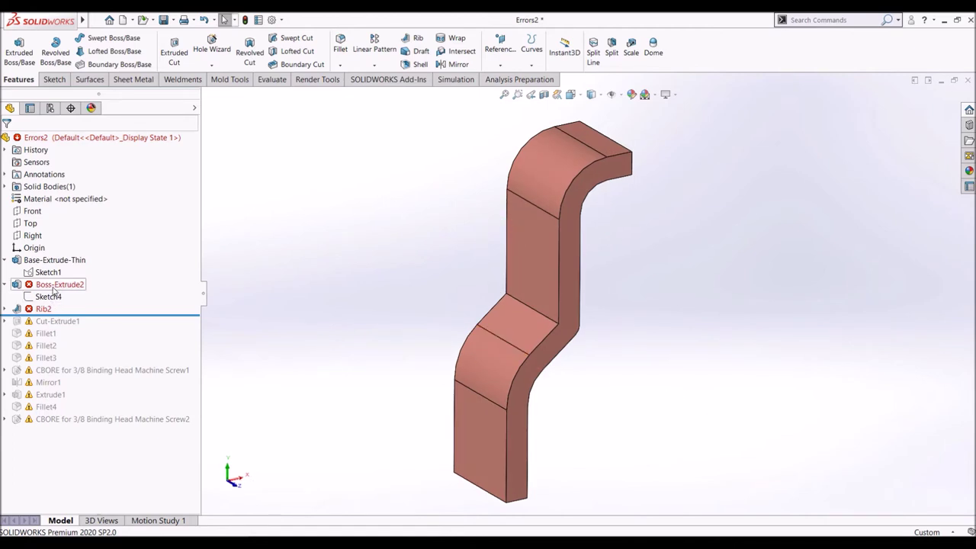
{"action": "left_click", "coordinate": [57, 285]}
{"action": "left_click", "coordinate": [64, 256]}
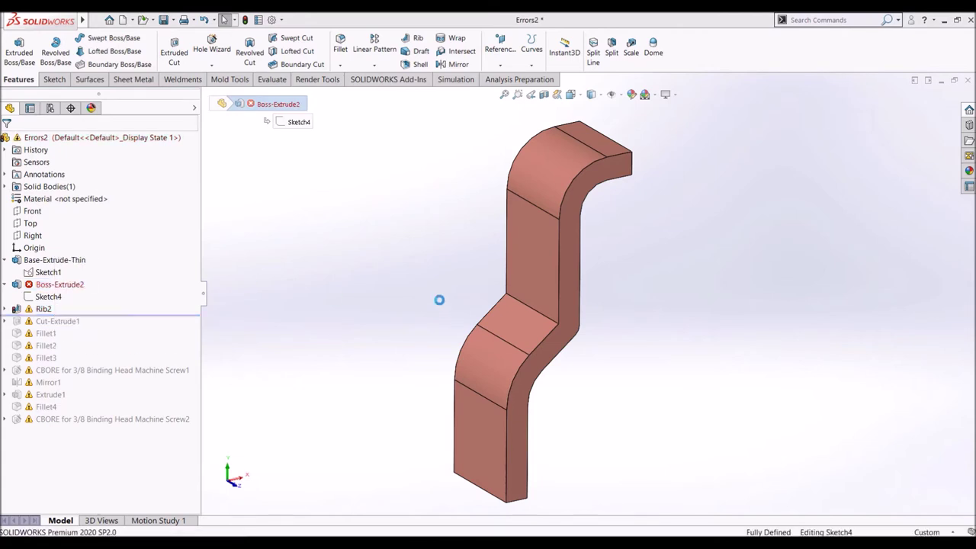
{"action": "mouse_move", "coordinate": [654, 343]}
{"action": "middle_mouse_down"}
{"action": "mouse_move", "coordinate": [716, 326]}
{"action": "mouse_move", "coordinate": [661, 336]}
{"action": "mouse_move", "coordinate": [659, 346]}
{"action": "middle_mouse_up"}
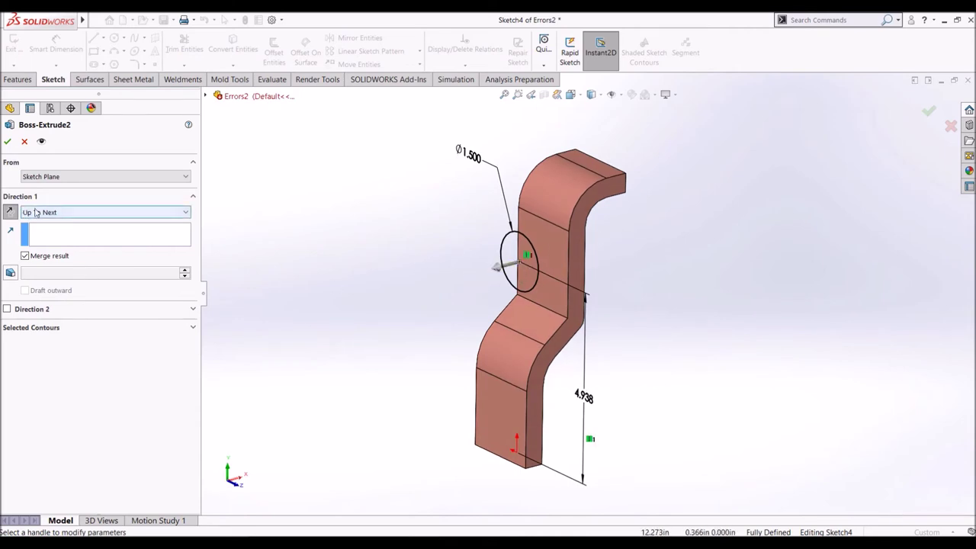
{"action": "left_click", "coordinate": [10, 214]}
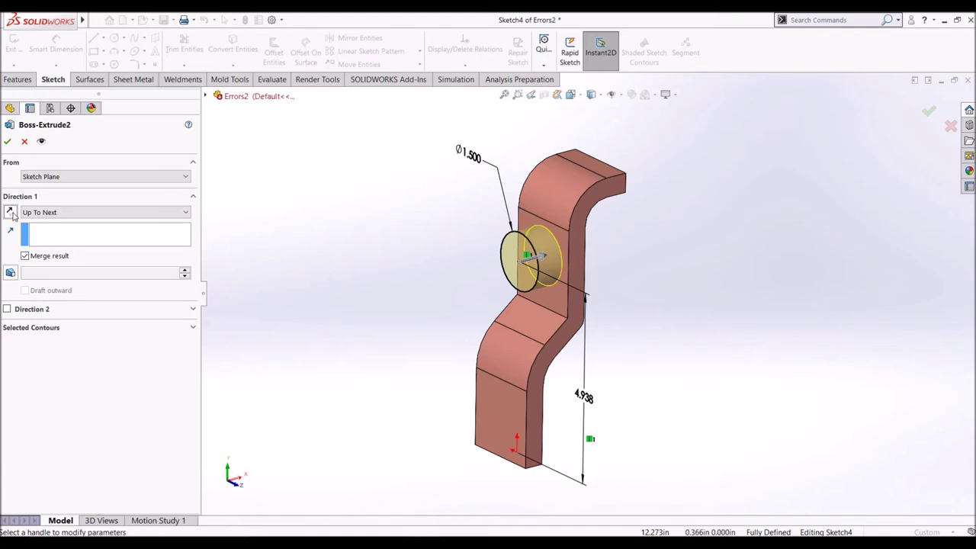
{"action": "left_click", "coordinate": [7, 142]}
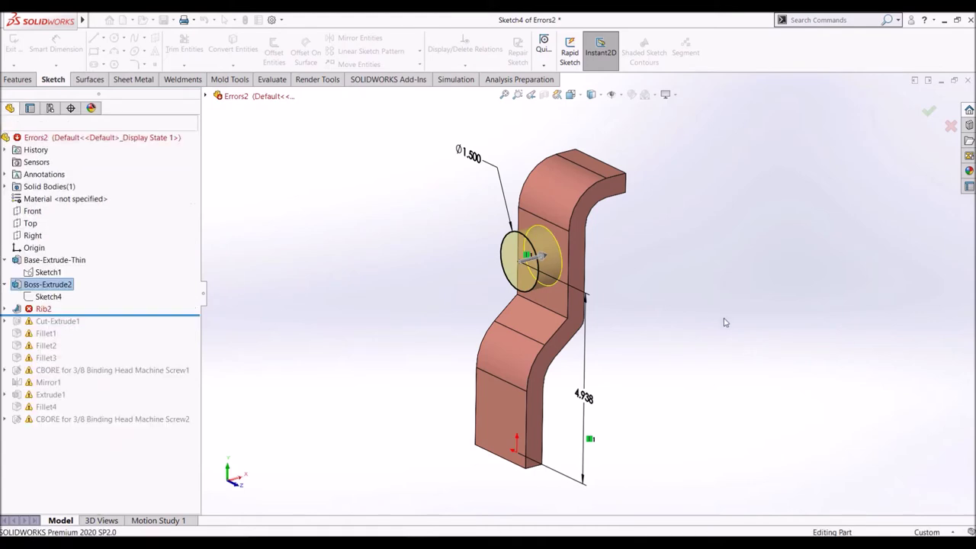
- Edit Rib2 and enable Flip material side
{"action": "mouse_move", "coordinate": [685, 321]}
{"action": "middle_mouse_down"}
{"action": "mouse_move", "coordinate": [566, 283]}
{"action": "mouse_move", "coordinate": [686, 323]}
{"action": "mouse_move", "coordinate": [403, 347]}
{"action": "middle_mouse_up"}
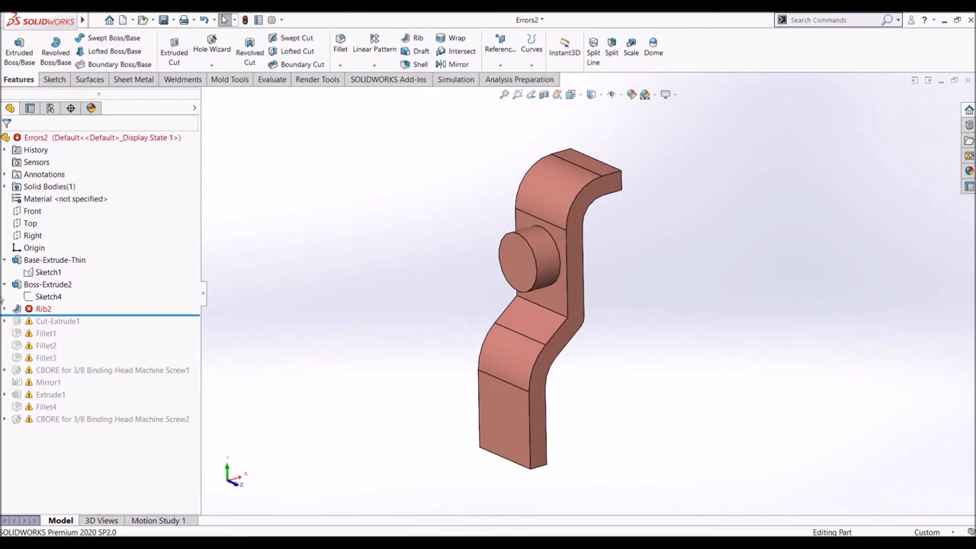
{"action": "left_click", "coordinate": [5, 309]}
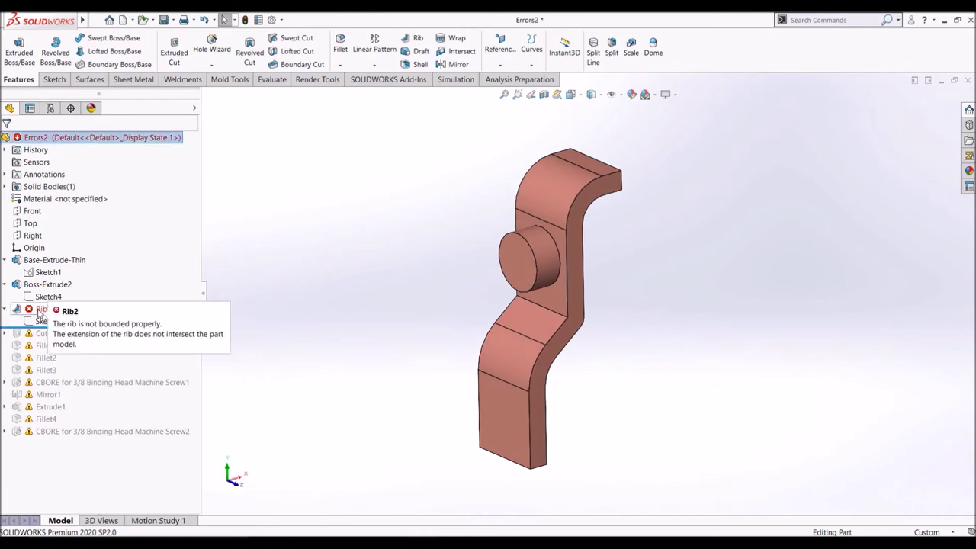
{"action": "left_click", "coordinate": [36, 311]}
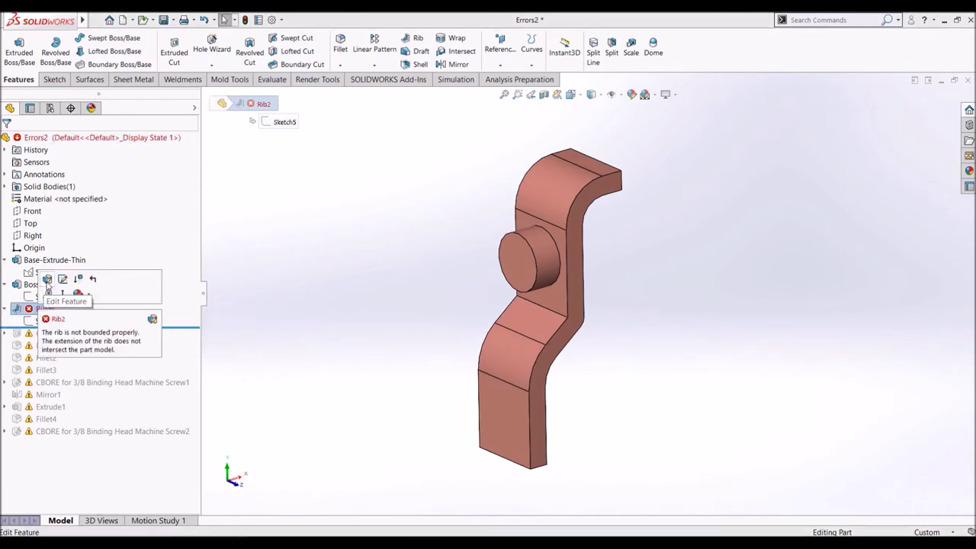
{"action": "left_click", "coordinate": [47, 280]}
{"action": "mouse_move", "coordinate": [653, 392]}
{"action": "middle_mouse_down"}
{"action": "mouse_move", "coordinate": [636, 336]}
{"action": "mouse_move", "coordinate": [602, 333]}
{"action": "mouse_move", "coordinate": [646, 355]}
{"action": "mouse_move", "coordinate": [647, 409]}
{"action": "middle_mouse_up"}
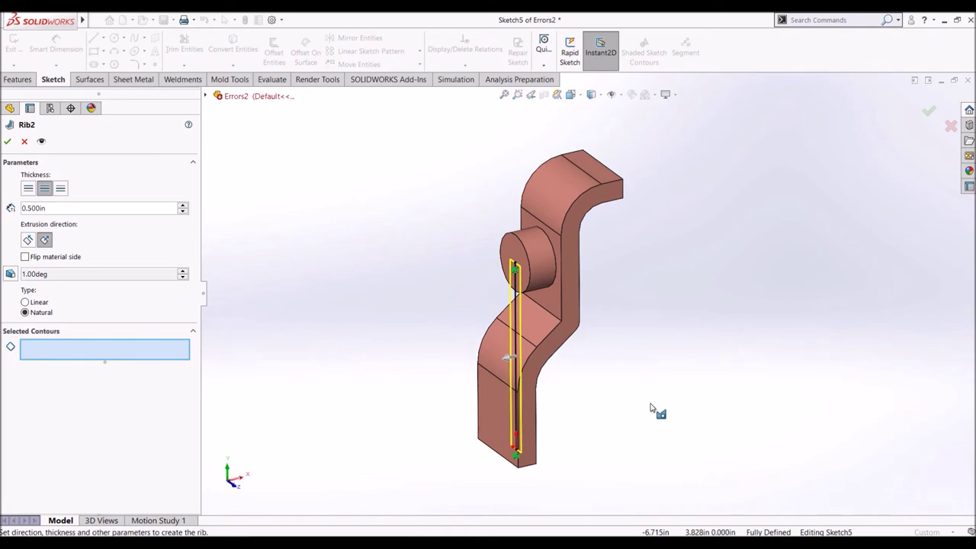
{"action": "mouse_move", "coordinate": [25, 257]}
{"action": "left_click", "coordinate": [25, 258]}
{"action": "scroll", "coordinate": [562, 368], "scroll_direction": "down", "scroll_amount": 3}
{"action": "scroll", "coordinate": [461, 338], "scroll_direction": "down", "scroll_amount": 3}
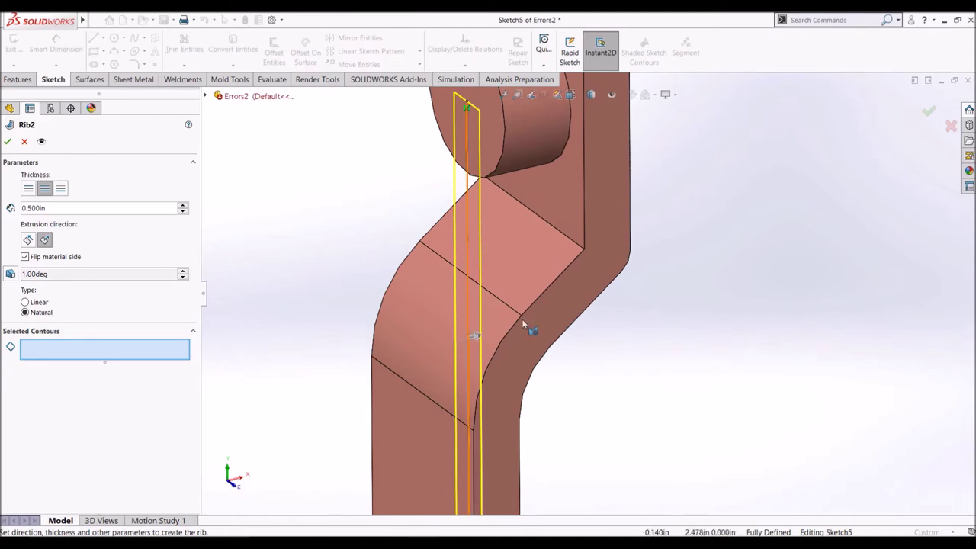
- Confirm the repaired Rib2 and orbit to view the 0.500 in web beneath the boss
{"action": "left_click", "coordinate": [7, 142]}
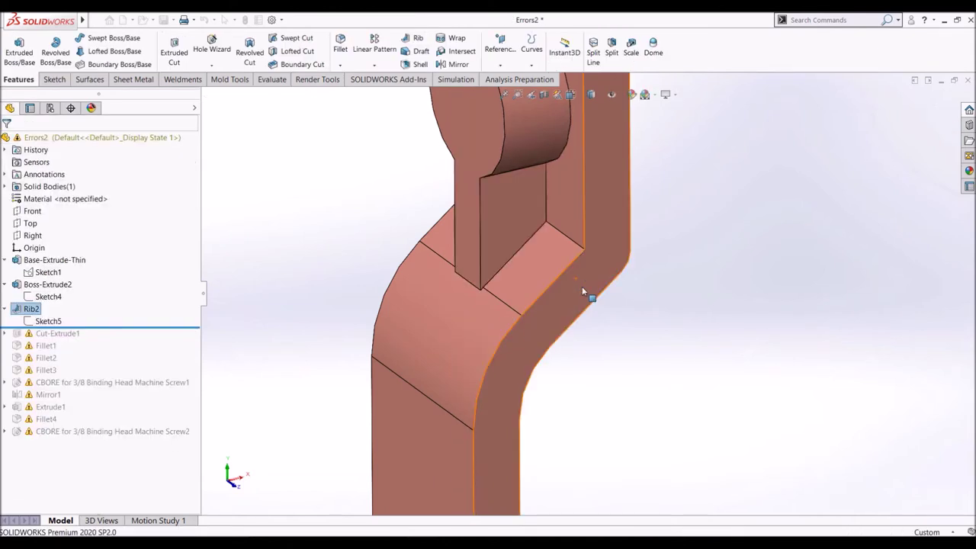
{"action": "scroll", "coordinate": [577, 285], "scroll_direction": "up", "scroll_amount": 3}
{"action": "scroll", "coordinate": [578, 285], "scroll_direction": "up", "scroll_amount": 2}
{"action": "scroll", "coordinate": [696, 258], "scroll_direction": "down", "scroll_amount": 1}
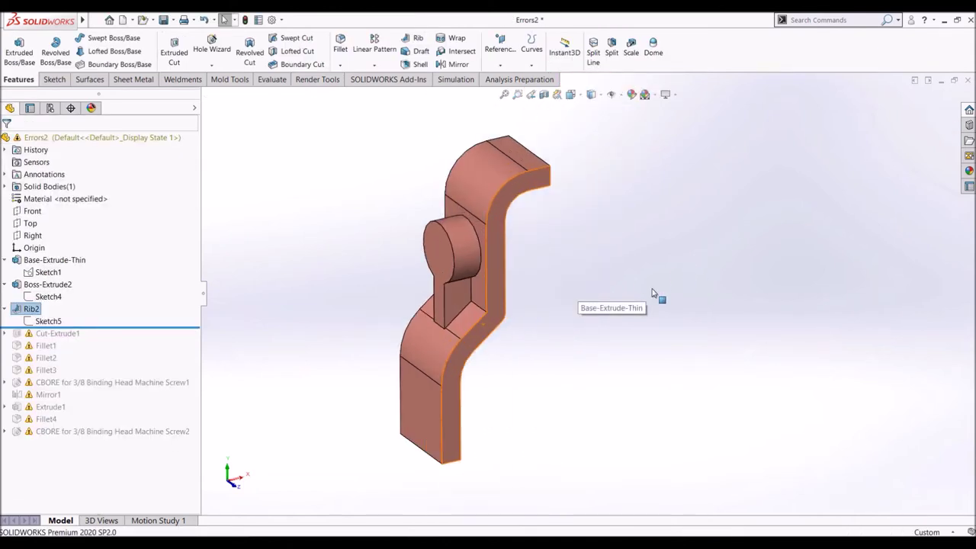
{"action": "mouse_move", "coordinate": [638, 305]}
{"action": "middle_mouse_down"}
{"action": "mouse_move", "coordinate": [567, 305]}
{"action": "mouse_move", "coordinate": [669, 305]}
{"action": "mouse_move", "coordinate": [524, 306]}
{"action": "mouse_move", "coordinate": [590, 312]}
{"action": "mouse_move", "coordinate": [597, 333]}
{"action": "mouse_move", "coordinate": [585, 347]}
{"action": "middle_mouse_up"}
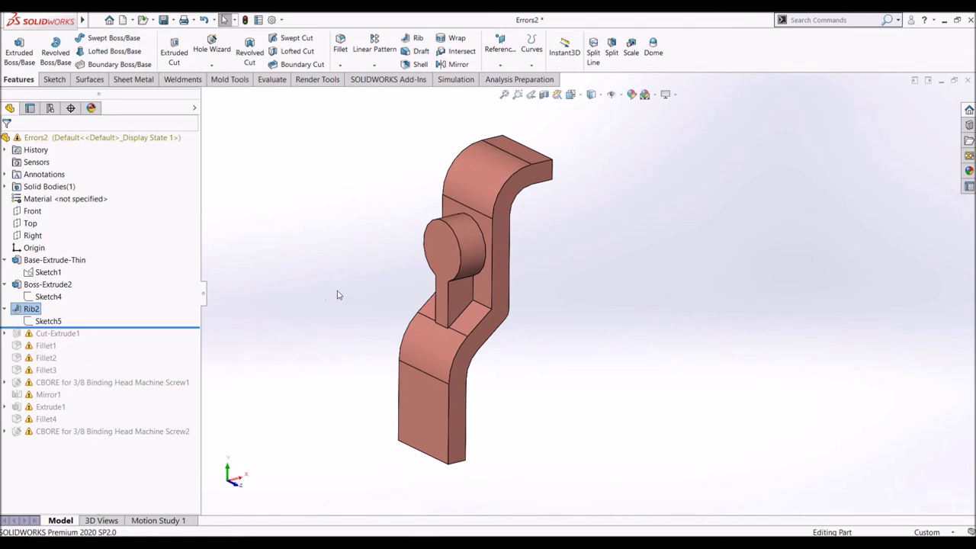
{"action": "key", "text": "Escape"}
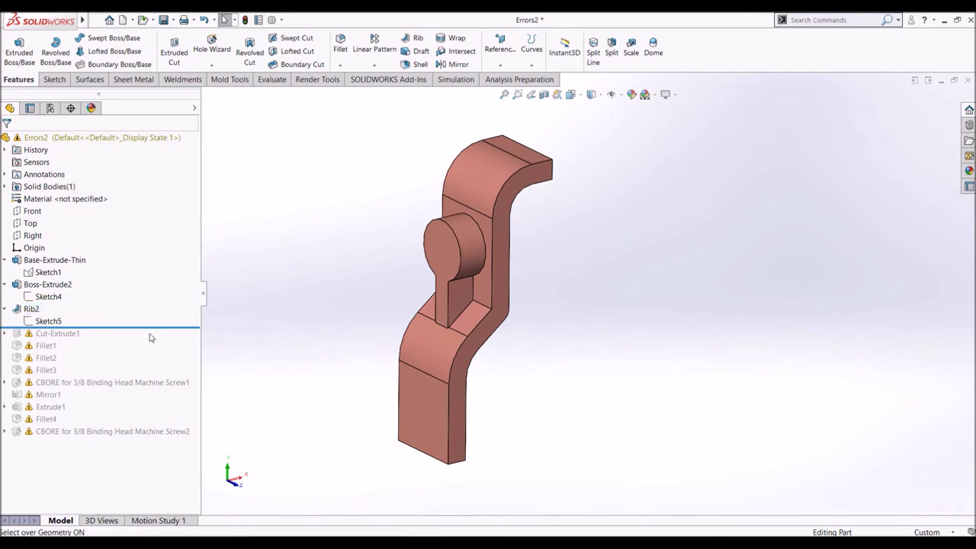
- Roll the tree past Fillet2 and reverse Cut-Extrude1 so its Ø0.625 Through All hole cuts the boss
{"action": "left_click_drag", "start_coordinate": [146, 325], "coordinate": [146, 362]}
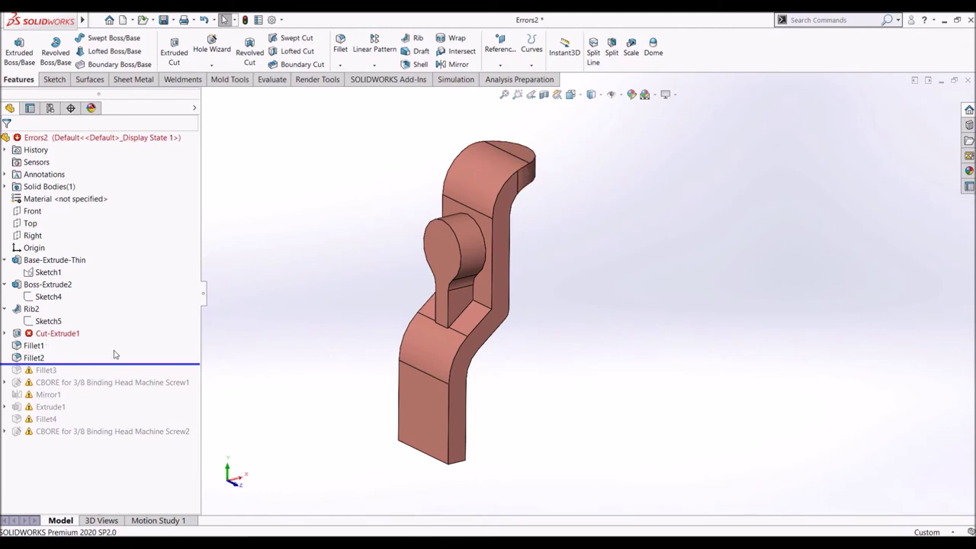
{"action": "left_click", "coordinate": [4, 334]}
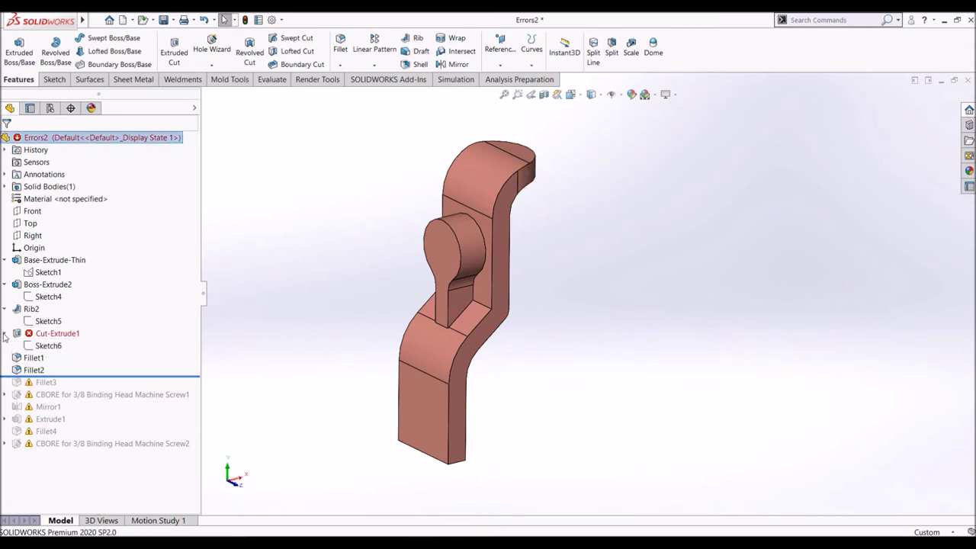
{"action": "left_click", "coordinate": [69, 335]}
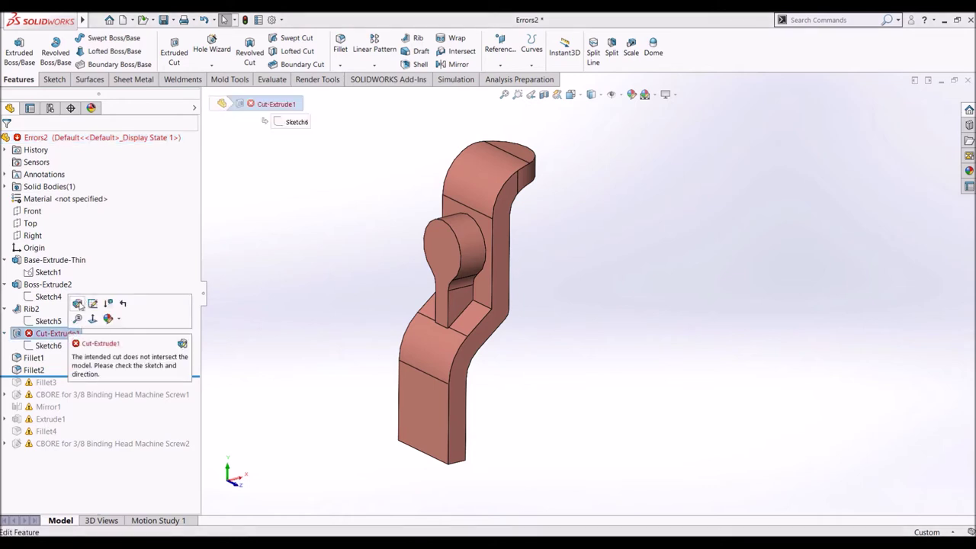
{"action": "left_click", "coordinate": [78, 304]}
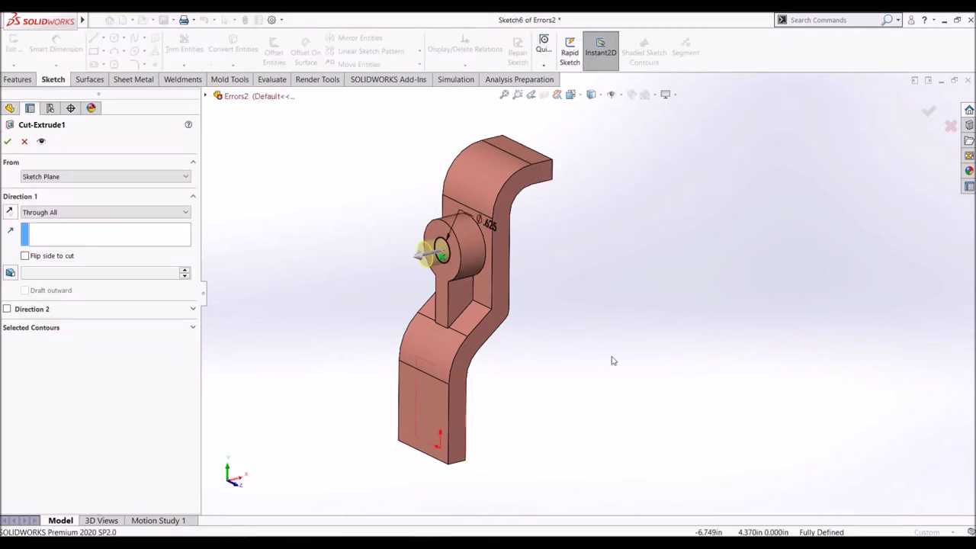
{"action": "scroll", "coordinate": [517, 254], "scroll_direction": "down", "scroll_amount": 3}
{"action": "scroll", "coordinate": [512, 252], "scroll_direction": "down", "scroll_amount": 2}
{"action": "mouse_move", "coordinate": [513, 252]}
{"action": "middle_mouse_down"}
{"action": "mouse_move", "coordinate": [480, 303]}
{"action": "mouse_move", "coordinate": [389, 305]}
{"action": "middle_mouse_up"}
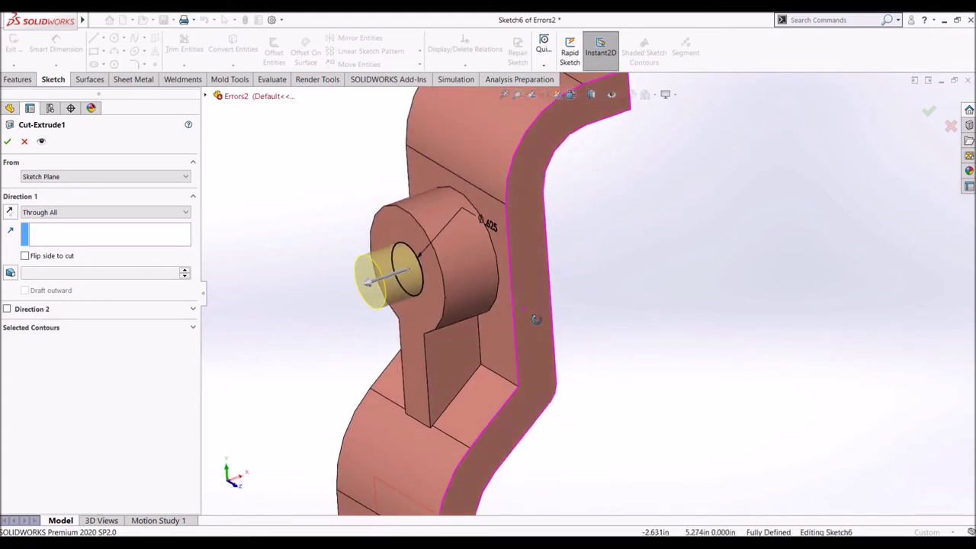
{"action": "left_click", "coordinate": [9, 212]}
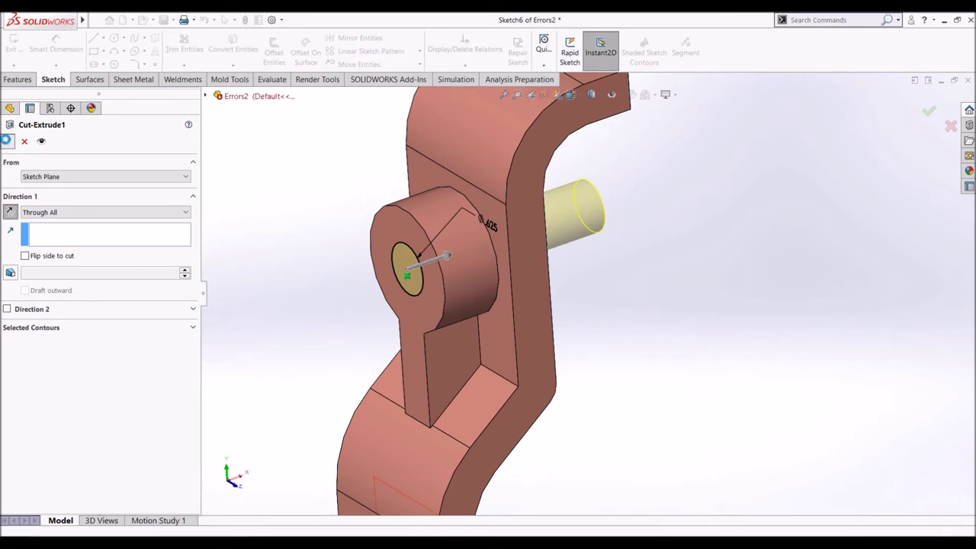
{"action": "left_click", "coordinate": [6, 142]}
- Turn the boss toward the viewer and clear the Cut-Extrude1 selection
{"action": "scroll", "coordinate": [606, 323], "scroll_direction": "up", "scroll_amount": 5}
{"action": "scroll", "coordinate": [606, 324], "scroll_direction": "up", "scroll_amount": 2}
{"action": "scroll", "coordinate": [755, 336], "scroll_direction": "down", "scroll_amount": 2}
{"action": "mouse_move", "coordinate": [591, 324]}
{"action": "middle_mouse_down"}
{"action": "mouse_move", "coordinate": [560, 315]}
{"action": "mouse_move", "coordinate": [575, 283]}
{"action": "mouse_move", "coordinate": [558, 279]}
{"action": "mouse_move", "coordinate": [560, 312]}
{"action": "middle_mouse_up"}
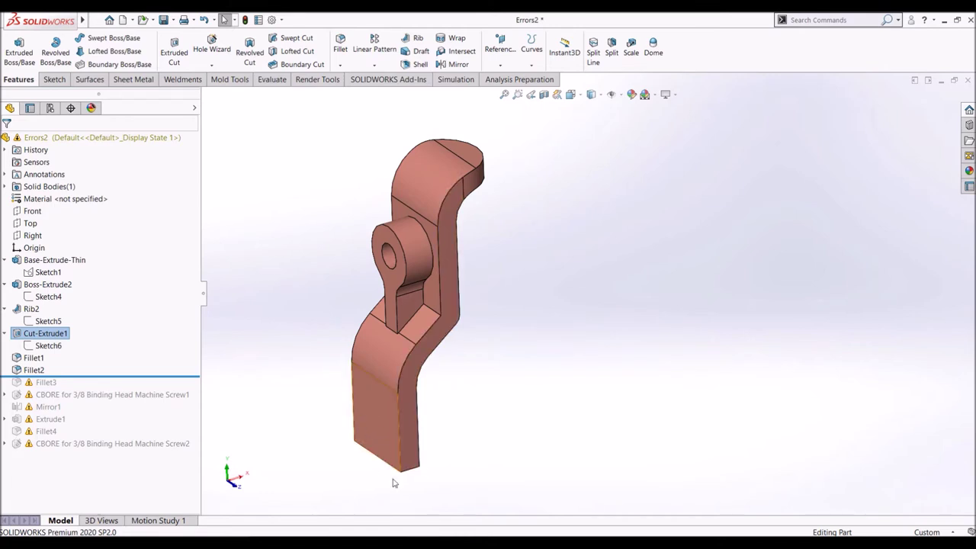
{"action": "key", "text": "Escape"}
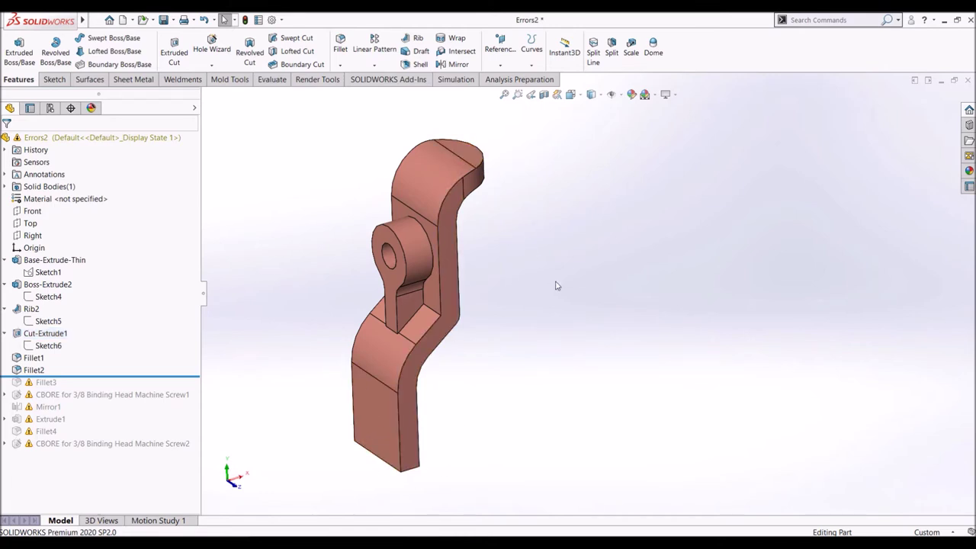
- Edit Fillet1 and clear its old top-end center face
{"action": "left_click", "coordinate": [33, 358]}
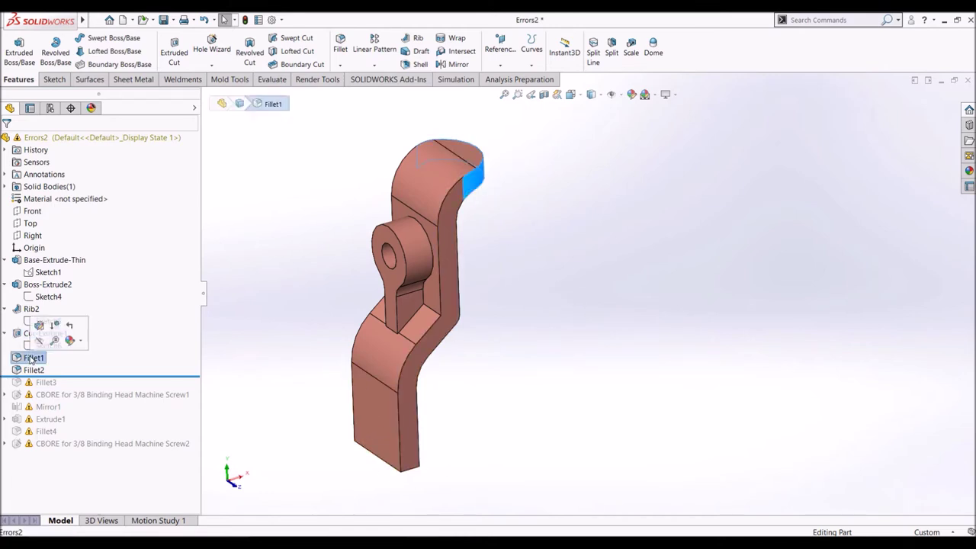
{"action": "left_click", "coordinate": [38, 323]}
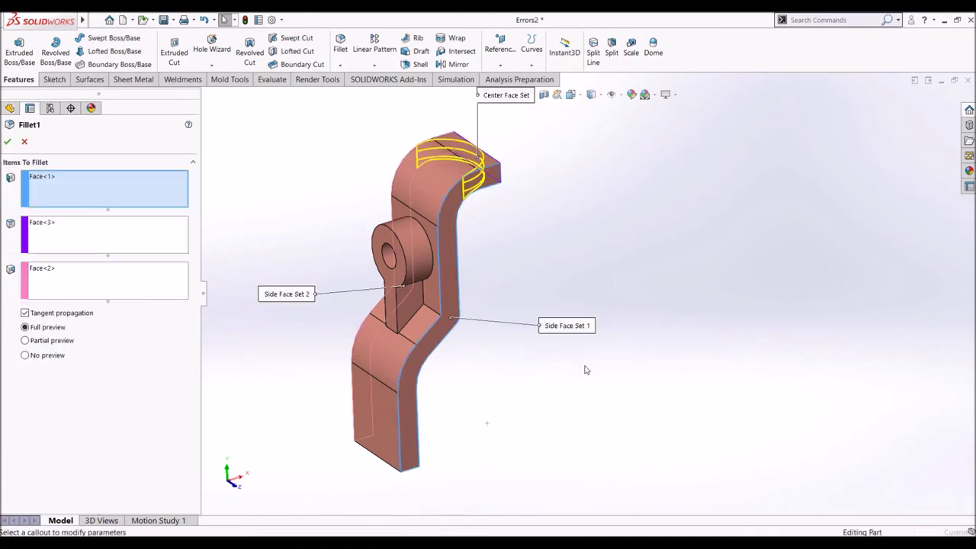
{"action": "mouse_move", "coordinate": [580, 364]}
{"action": "middle_mouse_down"}
{"action": "mouse_move", "coordinate": [418, 376]}
{"action": "mouse_move", "coordinate": [606, 370]}
{"action": "mouse_move", "coordinate": [562, 407]}
{"action": "mouse_move", "coordinate": [362, 345]}
{"action": "middle_mouse_up"}
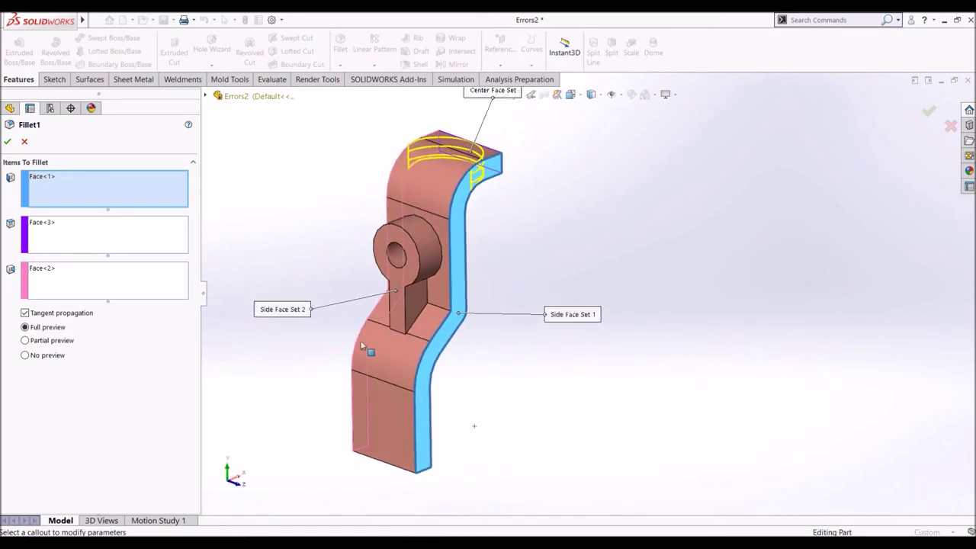
{"action": "right_click", "coordinate": [59, 241]}
{"action": "left_click", "coordinate": [95, 243]}
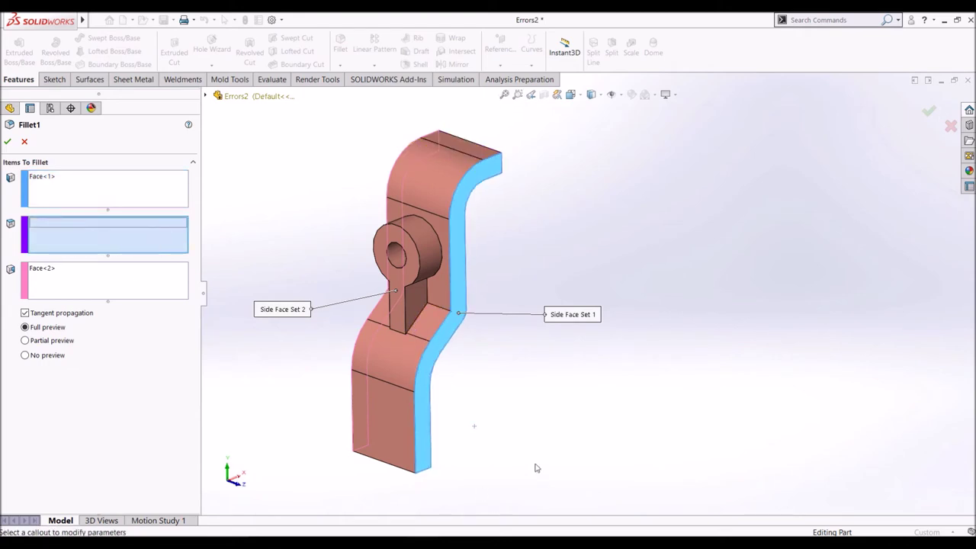
- Set the lower end face as Fillet1's center face and roll forward to include Fillet3
{"action": "mouse_move", "coordinate": [529, 434]}
{"action": "middle_mouse_down"}
{"action": "mouse_move", "coordinate": [475, 357]}
{"action": "mouse_move", "coordinate": [456, 305]}
{"action": "mouse_move", "coordinate": [379, 349]}
{"action": "middle_mouse_up"}
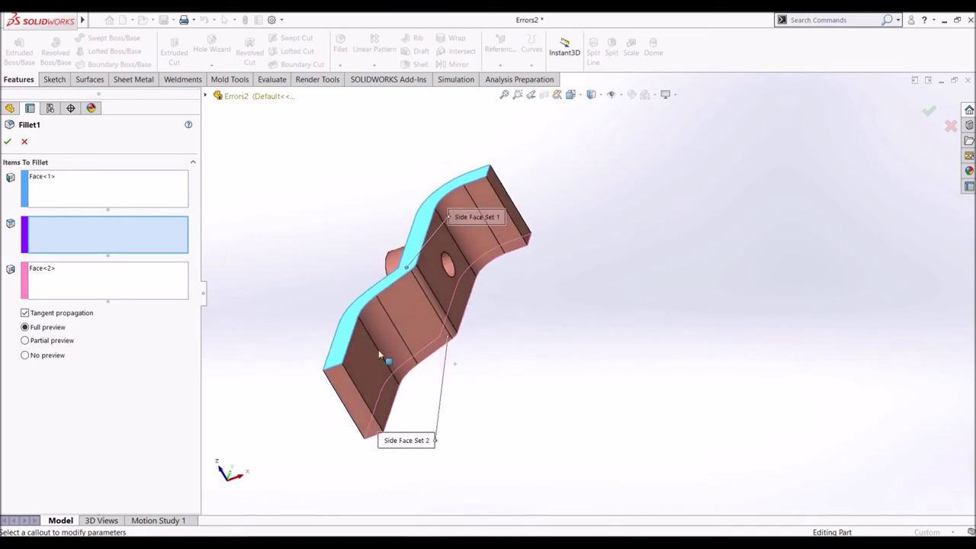
{"action": "left_click", "coordinate": [349, 390]}
{"action": "mouse_move", "coordinate": [534, 303]}
{"action": "middle_mouse_down"}
{"action": "mouse_move", "coordinate": [557, 359]}
{"action": "mouse_move", "coordinate": [603, 423]}
{"action": "mouse_move", "coordinate": [605, 399]}
{"action": "mouse_move", "coordinate": [572, 430]}
{"action": "mouse_move", "coordinate": [549, 422]}
{"action": "mouse_move", "coordinate": [632, 453]}
{"action": "middle_mouse_up"}
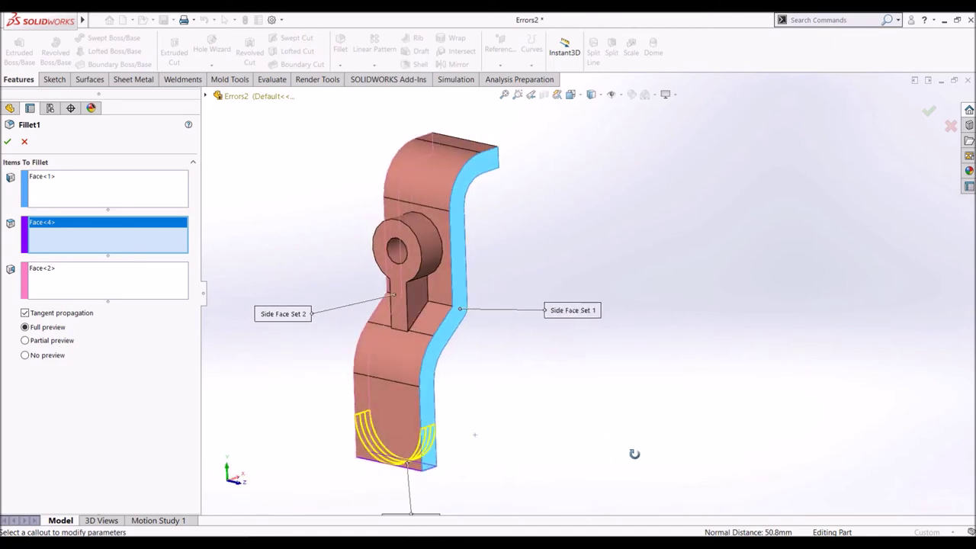
{"action": "left_click", "coordinate": [6, 143]}
{"action": "mouse_move", "coordinate": [519, 356]}
{"action": "middle_mouse_down"}
{"action": "mouse_move", "coordinate": [556, 349]}
{"action": "mouse_move", "coordinate": [438, 331]}
{"action": "mouse_move", "coordinate": [503, 344]}
{"action": "mouse_move", "coordinate": [513, 238]}
{"action": "middle_mouse_up"}
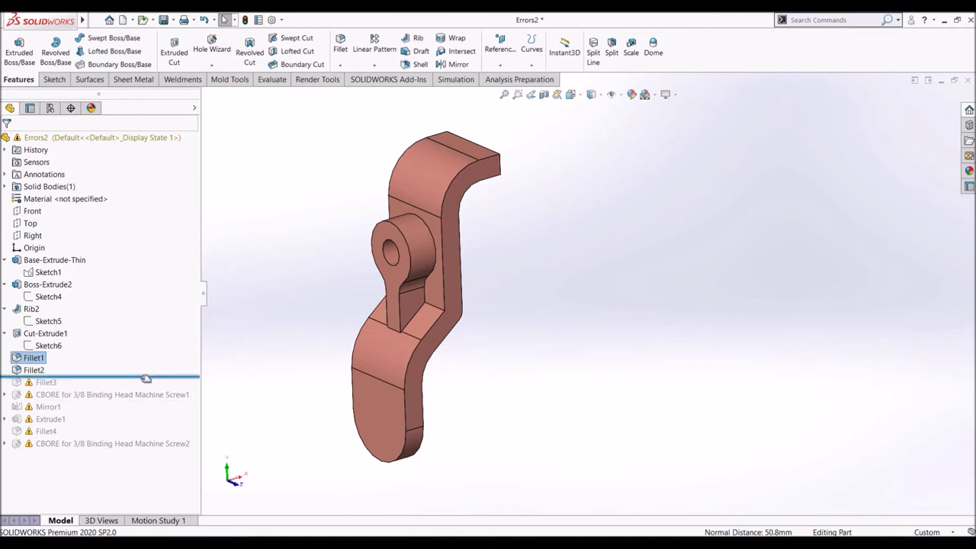
{"action": "left_click_drag", "start_coordinate": [145, 377], "coordinate": [141, 397]}
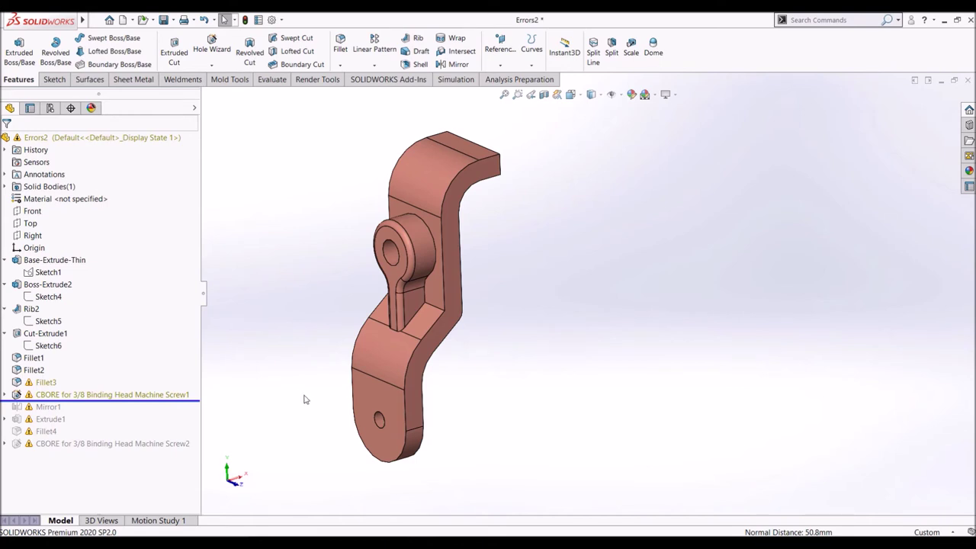
- Edit Fillet3 and dismiss its missing-edge warning
{"action": "left_click", "coordinate": [45, 386]}
{"action": "left_click", "coordinate": [55, 352]}
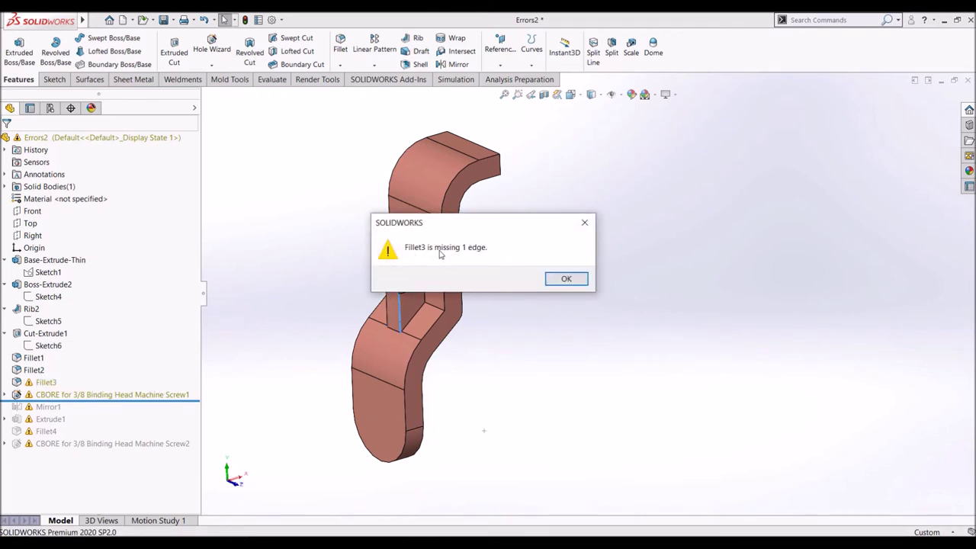
{"action": "left_click", "coordinate": [566, 279]}
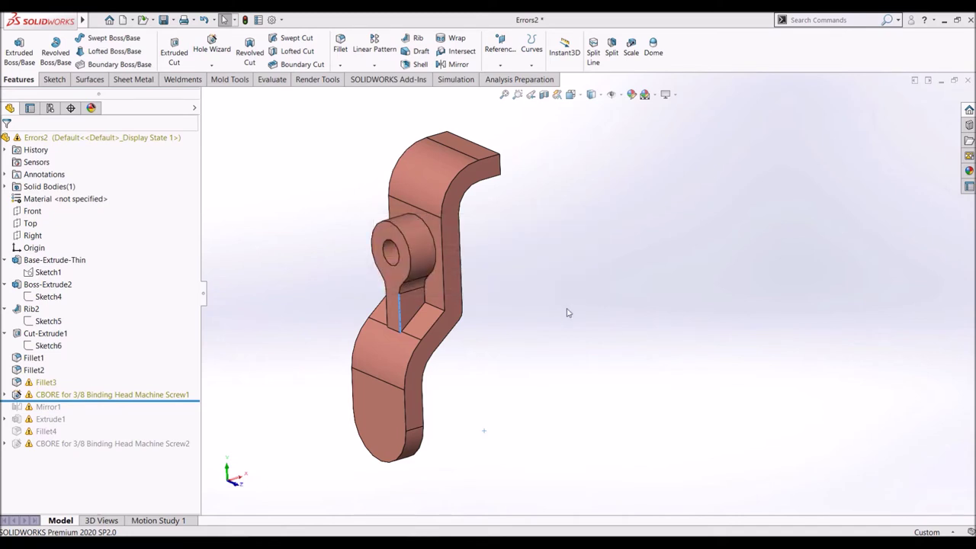
{"action": "scroll", "coordinate": [549, 313], "scroll_direction": "down", "scroll_amount": 2}
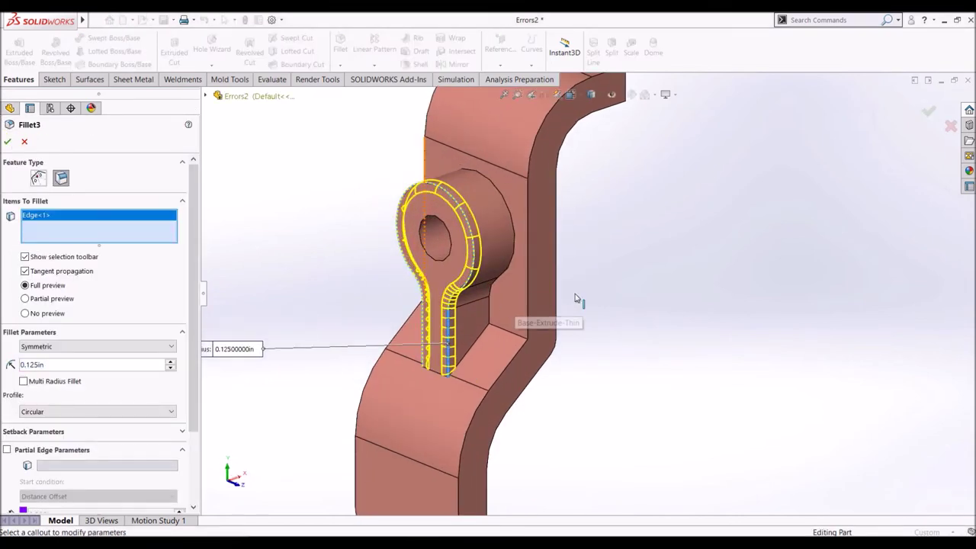
{"action": "scroll", "coordinate": [577, 298], "scroll_direction": "down", "scroll_amount": 2}
{"action": "scroll", "coordinate": [462, 295], "scroll_direction": "down", "scroll_amount": 2}
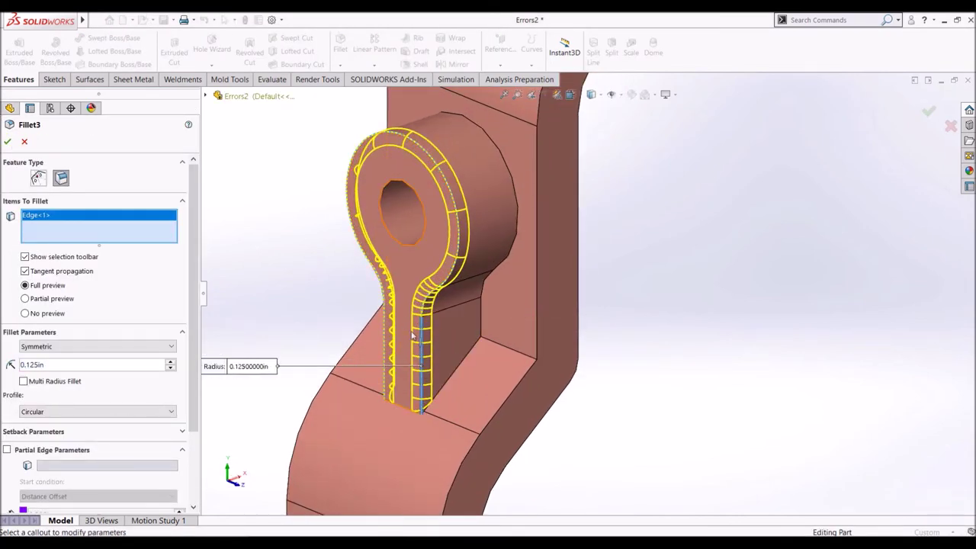
- Replace Fillet3's broken edge references with the boss edge and return to isometric view
{"action": "right_click", "coordinate": [150, 236]}
{"action": "left_click", "coordinate": [186, 239]}
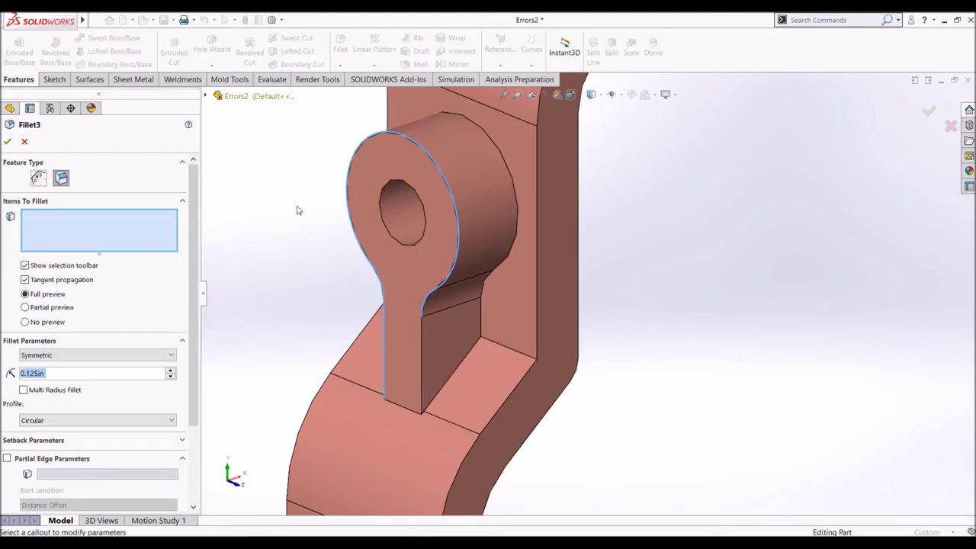
{"action": "left_click", "coordinate": [422, 358]}
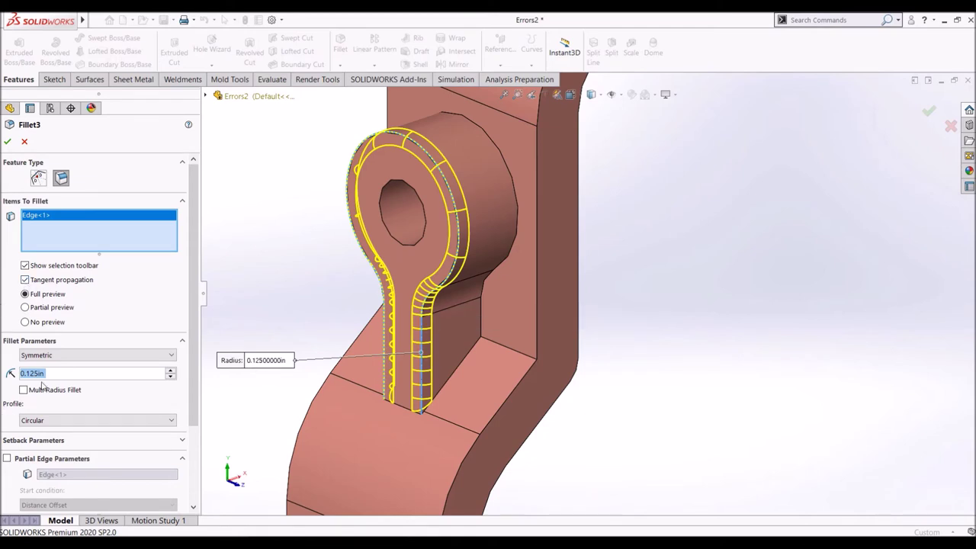
{"action": "left_click", "coordinate": [7, 145]}
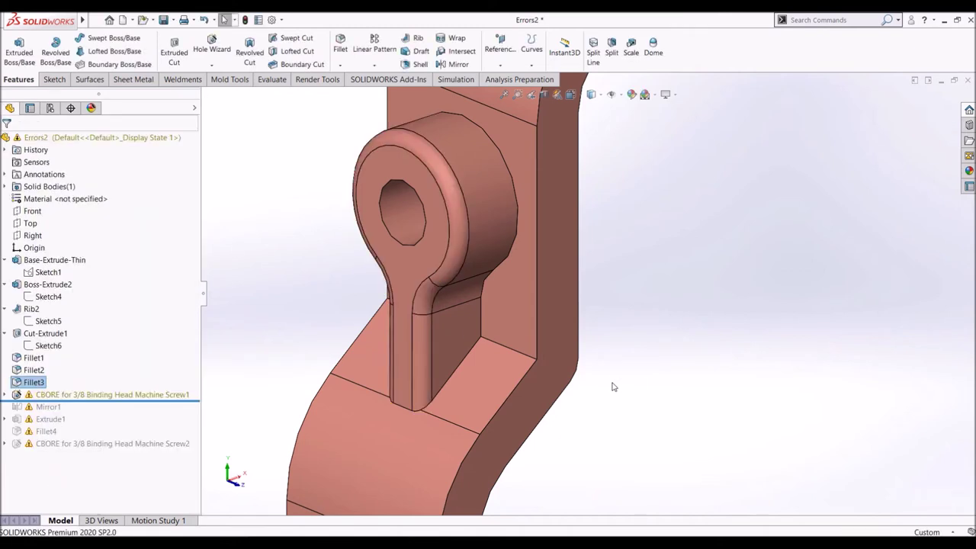
{"action": "key", "text": "ctrl+7"}
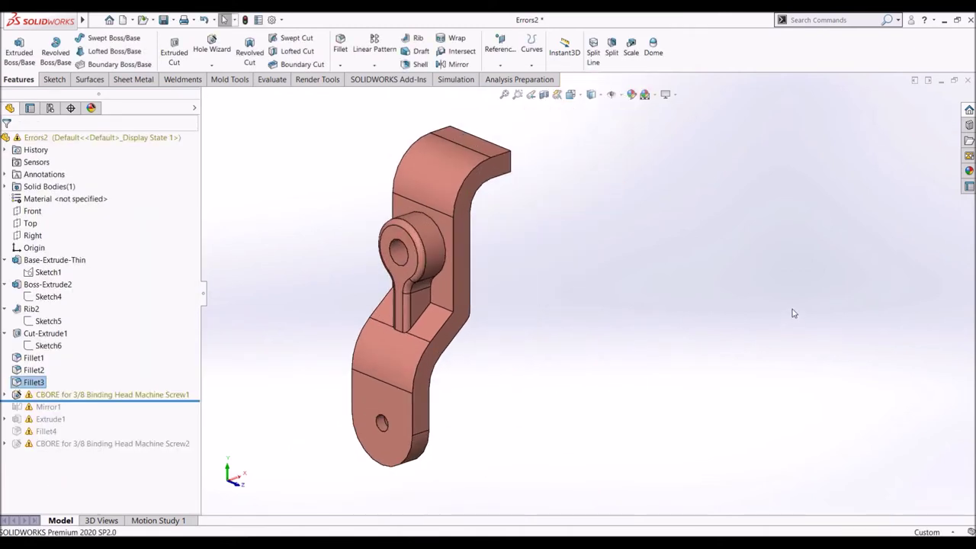
{"action": "mouse_move", "coordinate": [521, 311]}
{"action": "middle_mouse_down"}
{"action": "mouse_move", "coordinate": [610, 316]}
{"action": "mouse_move", "coordinate": [514, 308]}
{"action": "middle_mouse_up"}
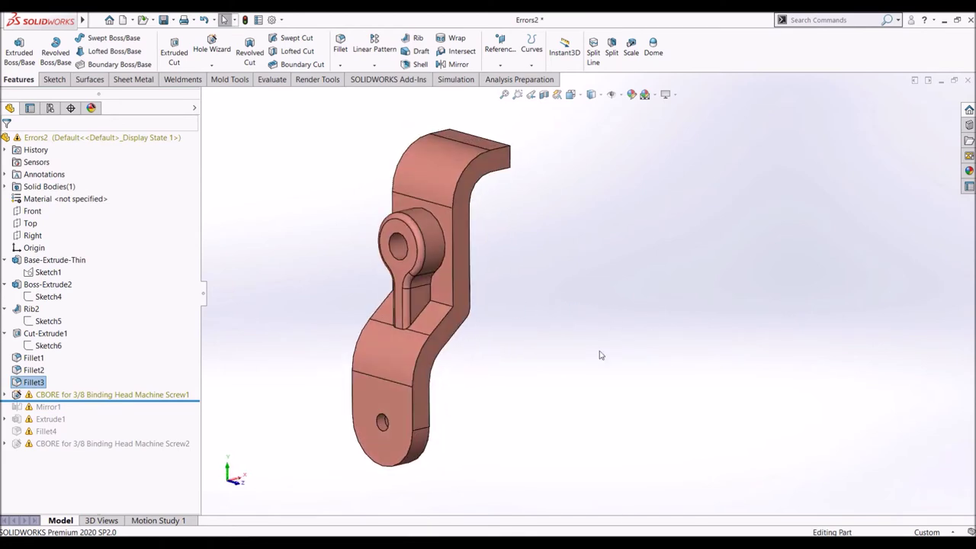
- Edit Sketch8, the CBORE hole's position sketch, viewed normal to its plane
{"action": "left_click", "coordinate": [6, 395]}
{"action": "left_click", "coordinate": [125, 396]}
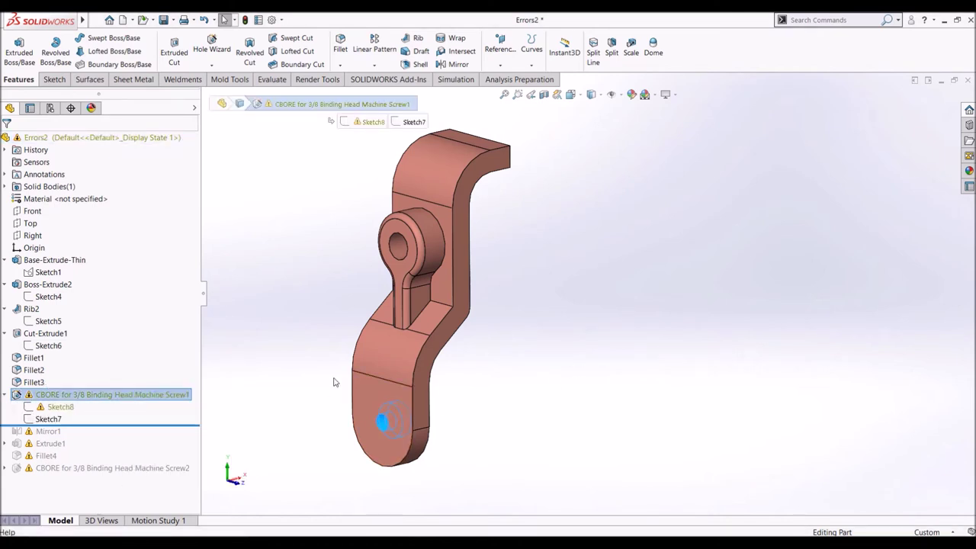
{"action": "left_click", "coordinate": [59, 408]}
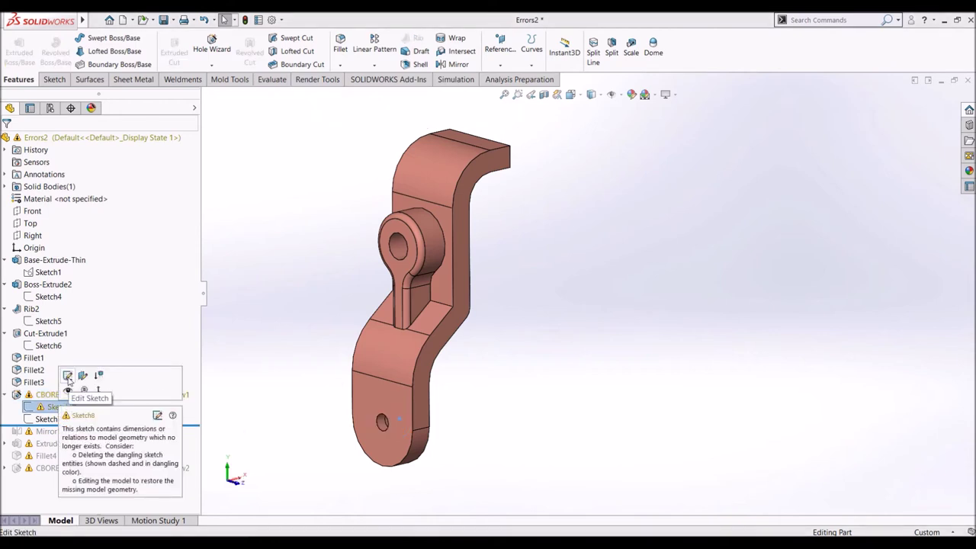
{"action": "left_click", "coordinate": [68, 376]}
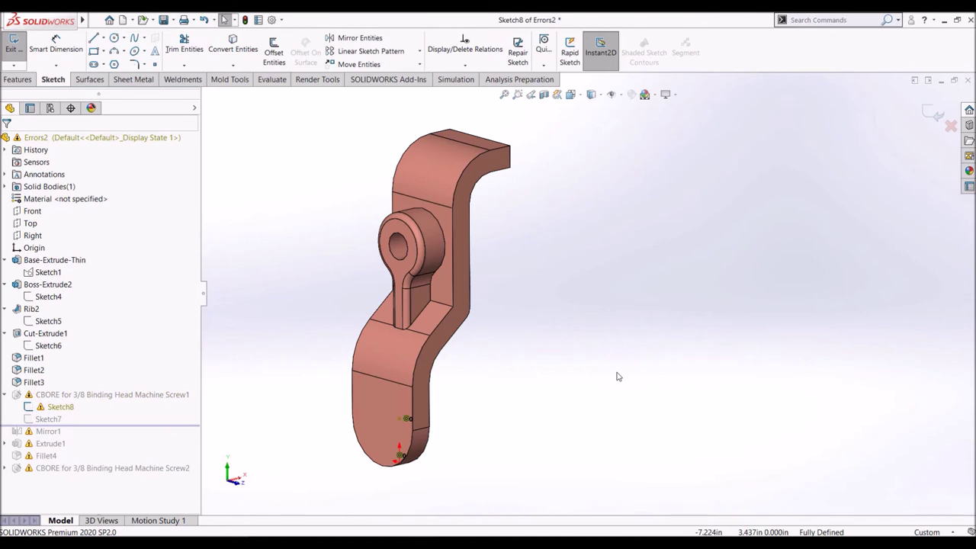
{"action": "key", "text": "ctrl+8"}
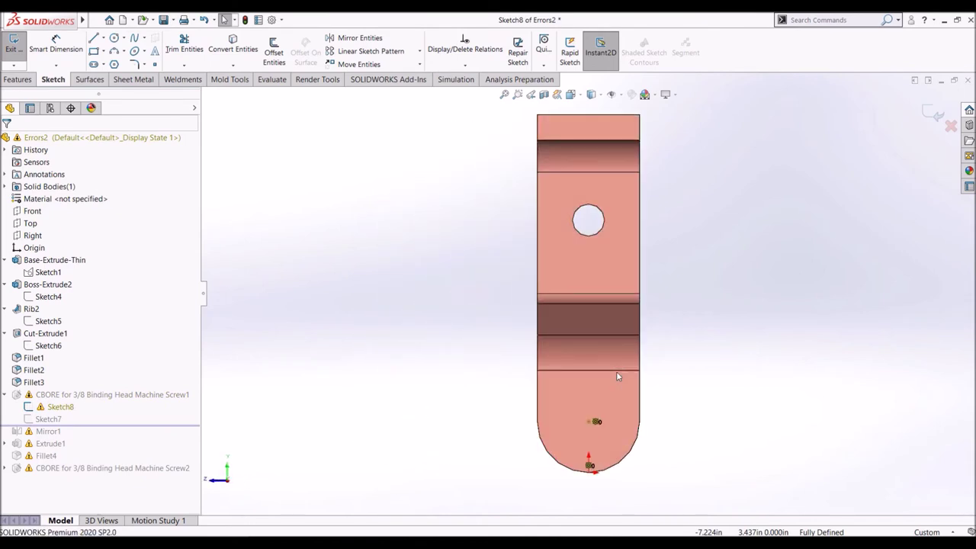
{"action": "scroll", "coordinate": [608, 451], "scroll_direction": "down", "scroll_amount": 2}
{"action": "scroll", "coordinate": [664, 417], "scroll_direction": "down", "scroll_amount": 3}
{"action": "scroll", "coordinate": [663, 416], "scroll_direction": "down", "scroll_amount": 1}
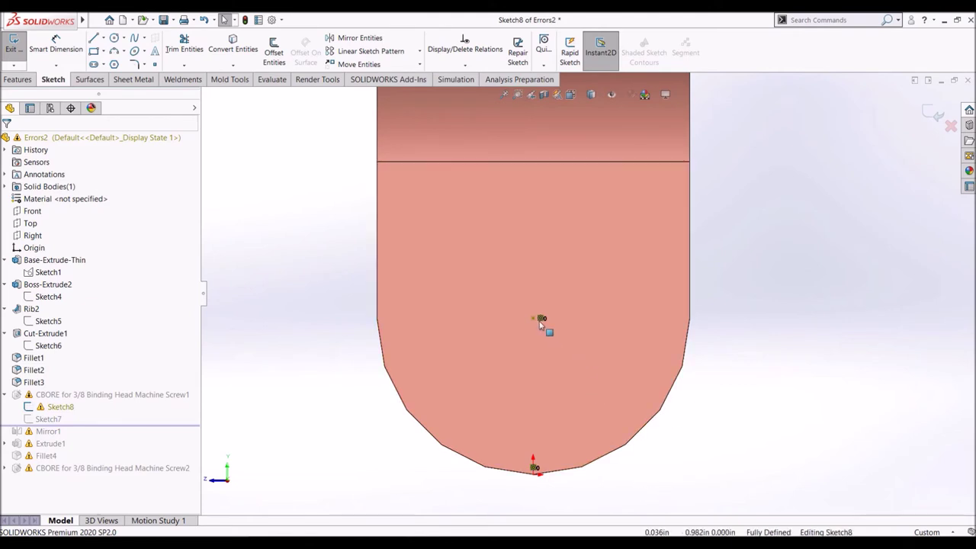
- Delete the two dangling sketch points from Sketch8
{"action": "left_click", "coordinate": [541, 318]}
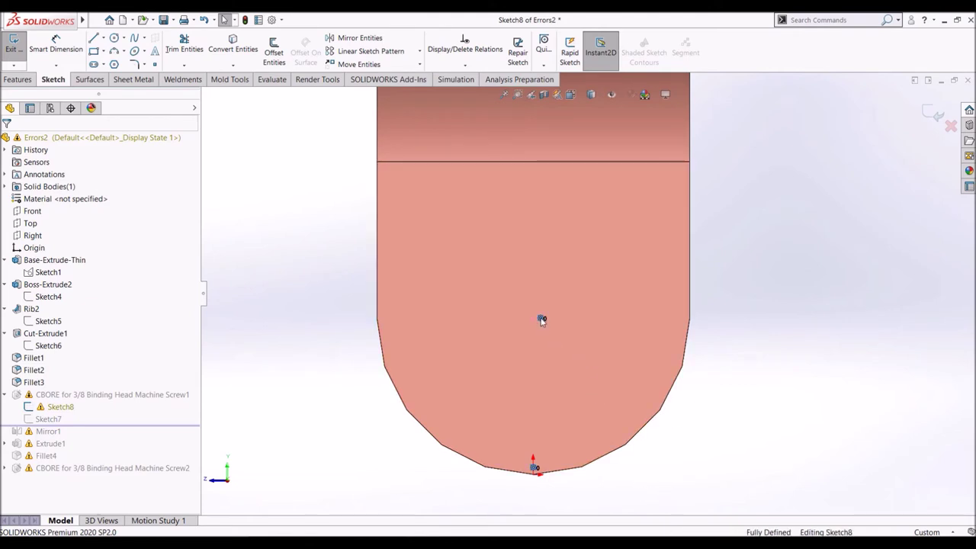
{"action": "scroll", "coordinate": [550, 321], "scroll_direction": "down", "scroll_amount": 3}
{"action": "scroll", "coordinate": [541, 315], "scroll_direction": "down", "scroll_amount": 2}
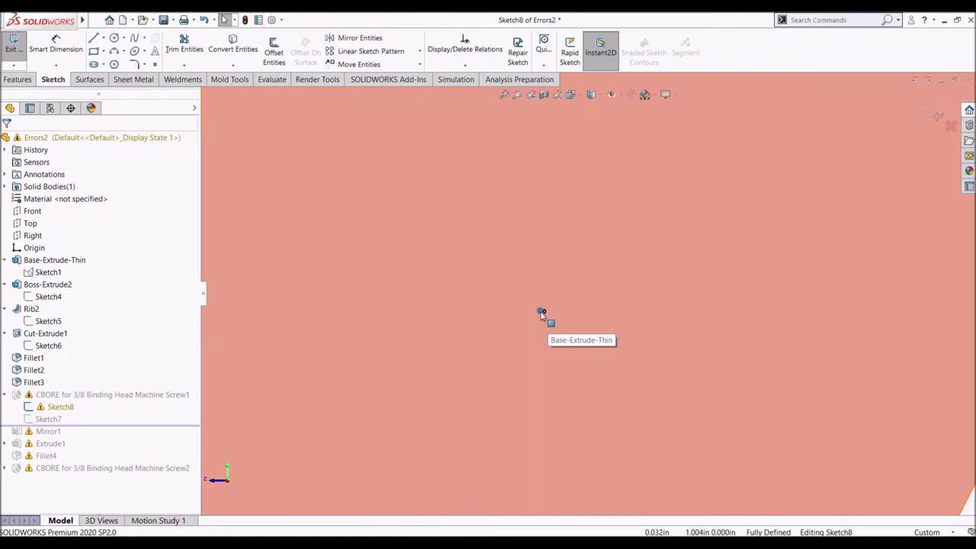
{"action": "scroll", "coordinate": [562, 304], "scroll_direction": "up", "scroll_amount": 2}
{"action": "scroll", "coordinate": [576, 299], "scroll_direction": "up", "scroll_amount": 2}
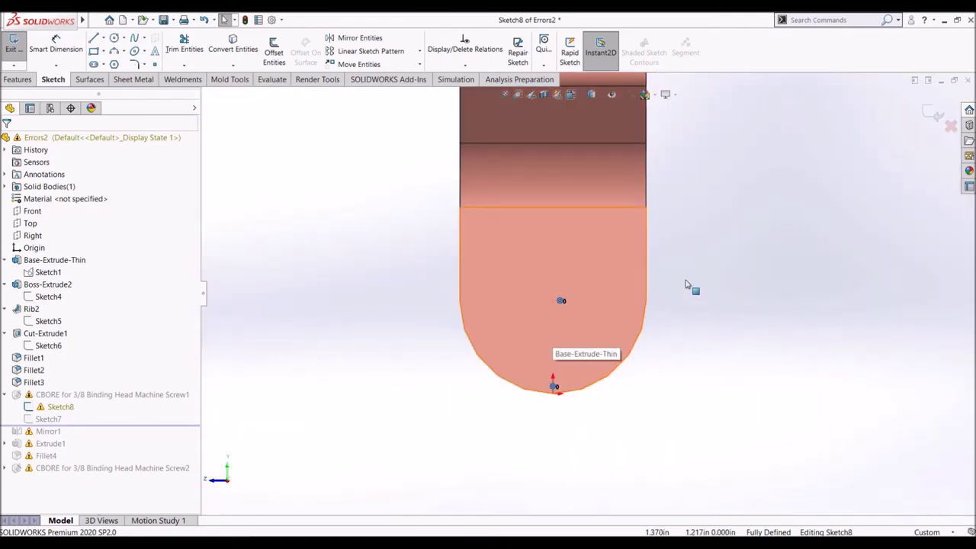
{"action": "scroll", "coordinate": [639, 315], "scroll_direction": "down", "scroll_amount": 2}
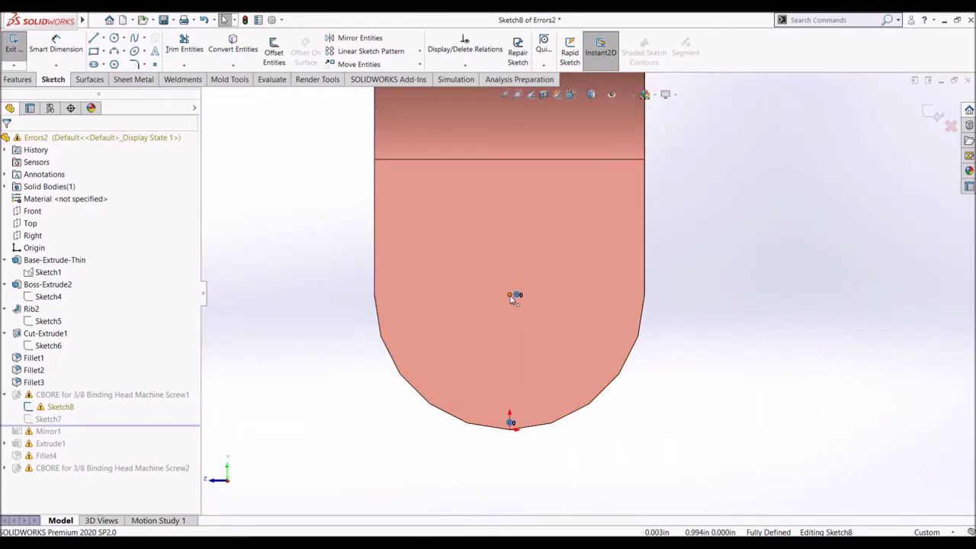
{"action": "left_click", "coordinate": [592, 469]}
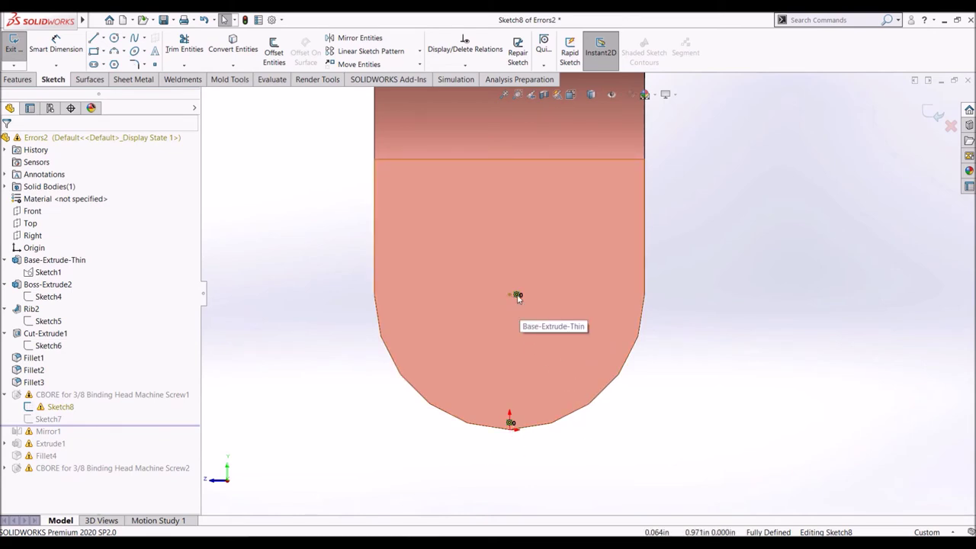
{"action": "key", "text": "ctrl+a"}
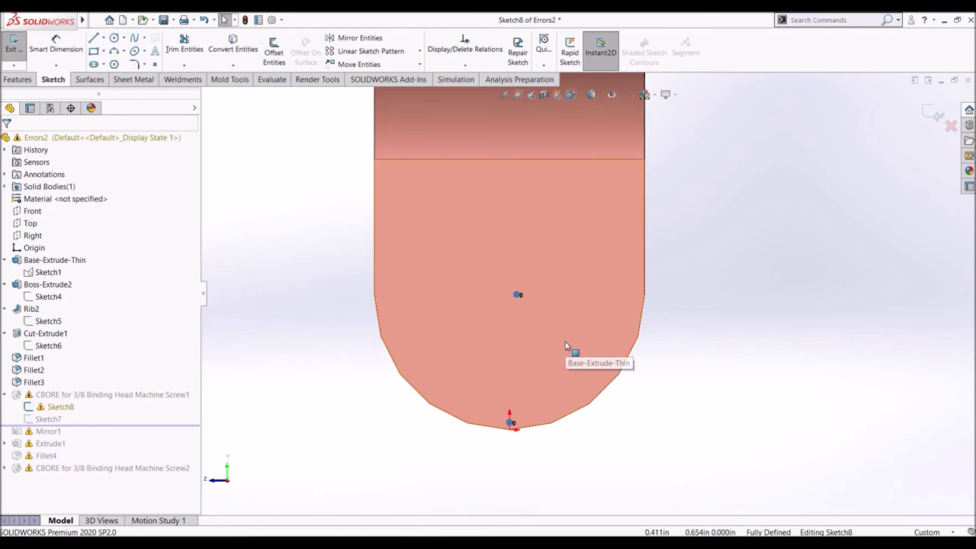
{"action": "key", "text": "Delete"}
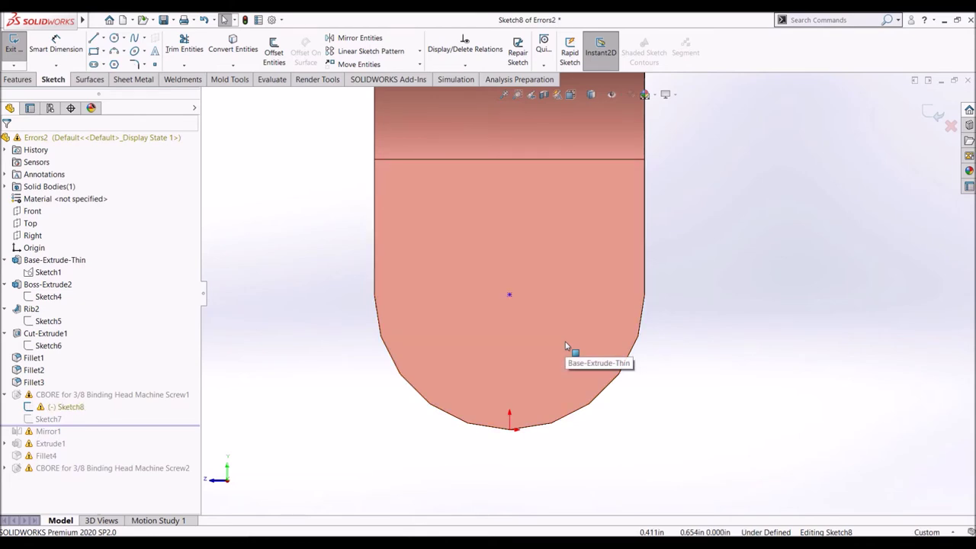
- Add a Vertical relation between the hole point and the origin
{"action": "left_click", "coordinate": [511, 295]}
{"action": "left_click", "coordinate": [510, 430], "text": "ctrl"}
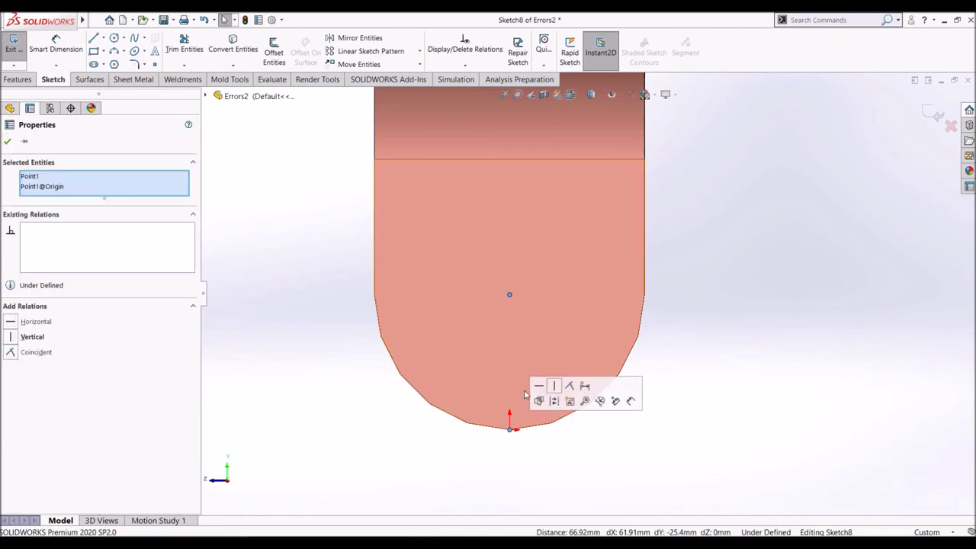
{"action": "left_click", "coordinate": [553, 389]}
- Dimension the hole point 1.000 above the origin and exit the sketch
{"action": "left_click", "coordinate": [397, 447]}
{"action": "left_click", "coordinate": [55, 44]}
{"action": "left_click", "coordinate": [510, 295]}
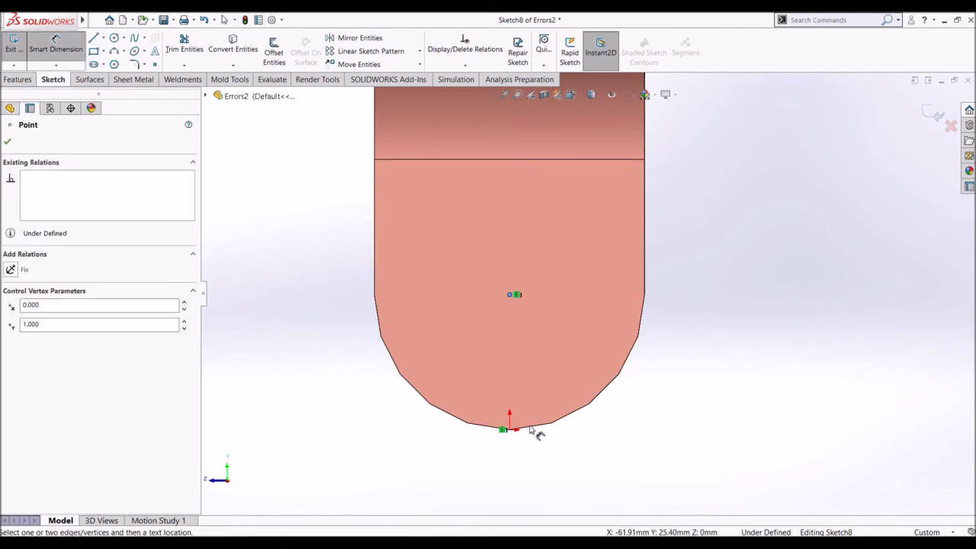
{"action": "left_click", "coordinate": [511, 432]}
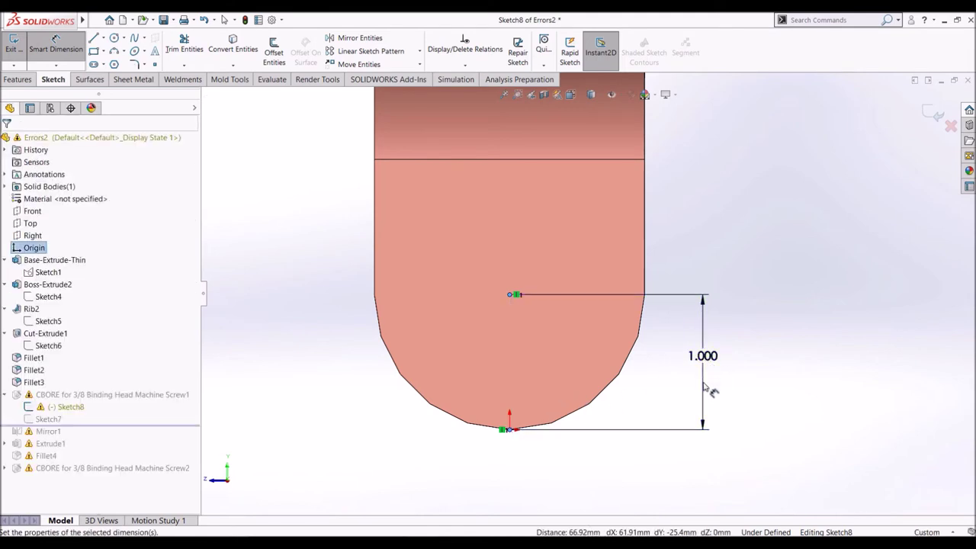
{"action": "left_click", "coordinate": [703, 395]}
{"action": "left_click", "coordinate": [659, 340]}
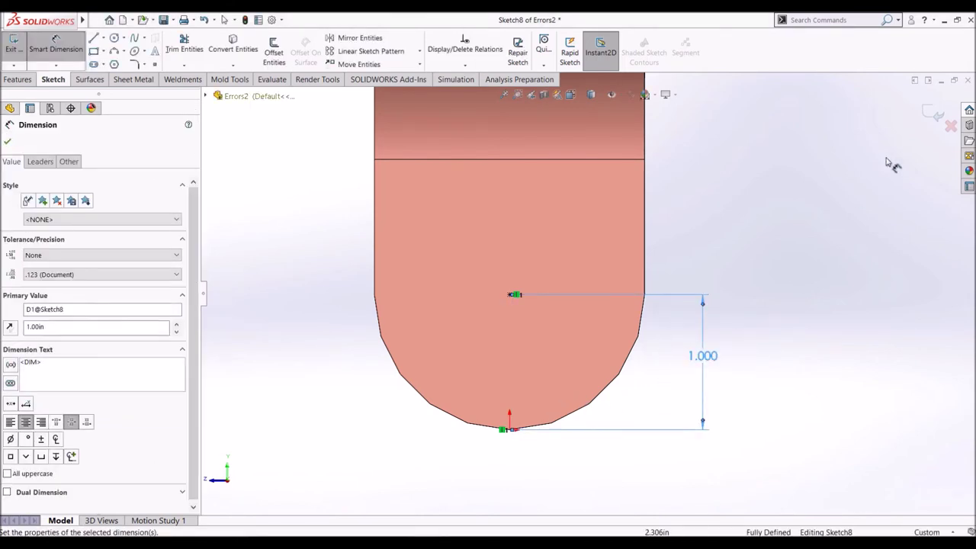
{"action": "left_click", "coordinate": [932, 113]}
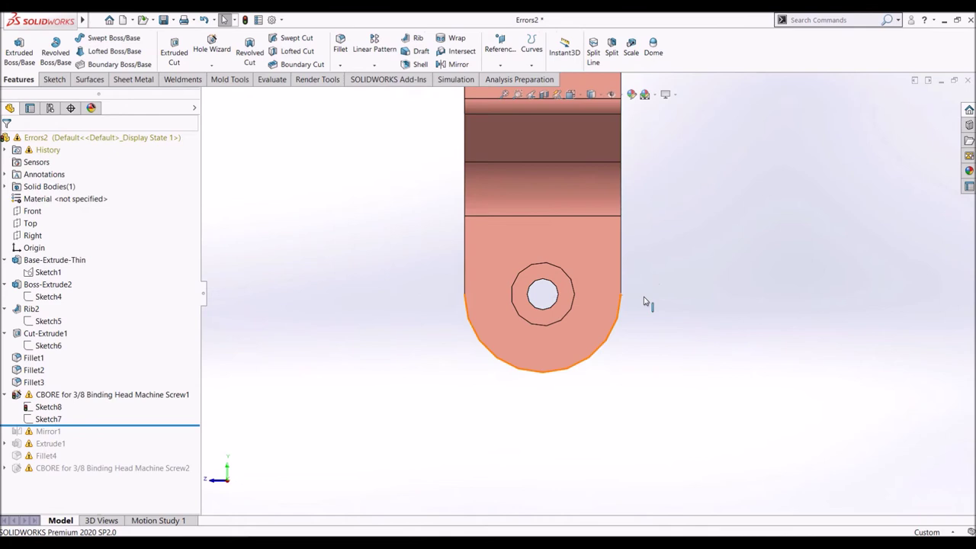
{"action": "middle_click_drag", "start_coordinate": [675, 286], "coordinate": [781, 334]}
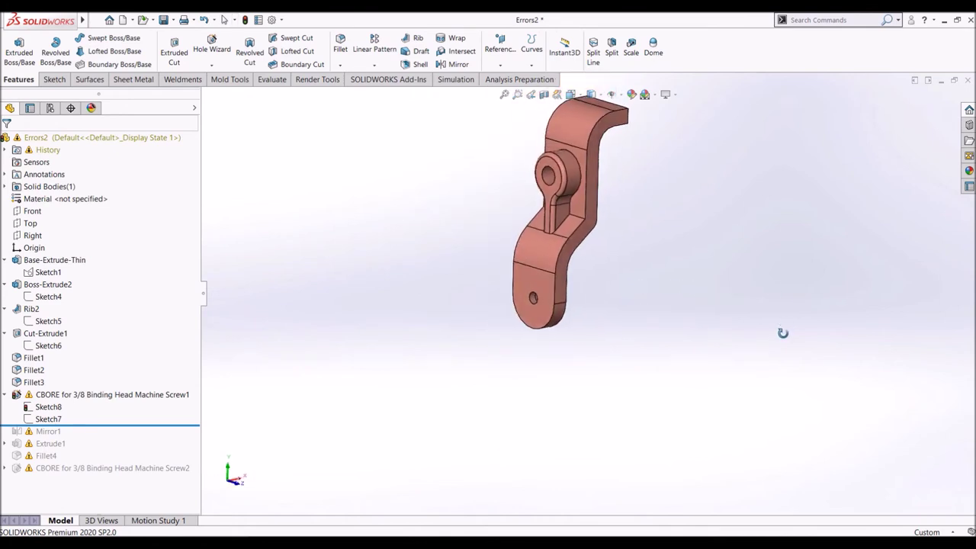
{"action": "scroll", "coordinate": [598, 286], "scroll_direction": "up", "scroll_amount": 2}
{"action": "scroll", "coordinate": [564, 286], "scroll_direction": "down", "scroll_amount": 2}
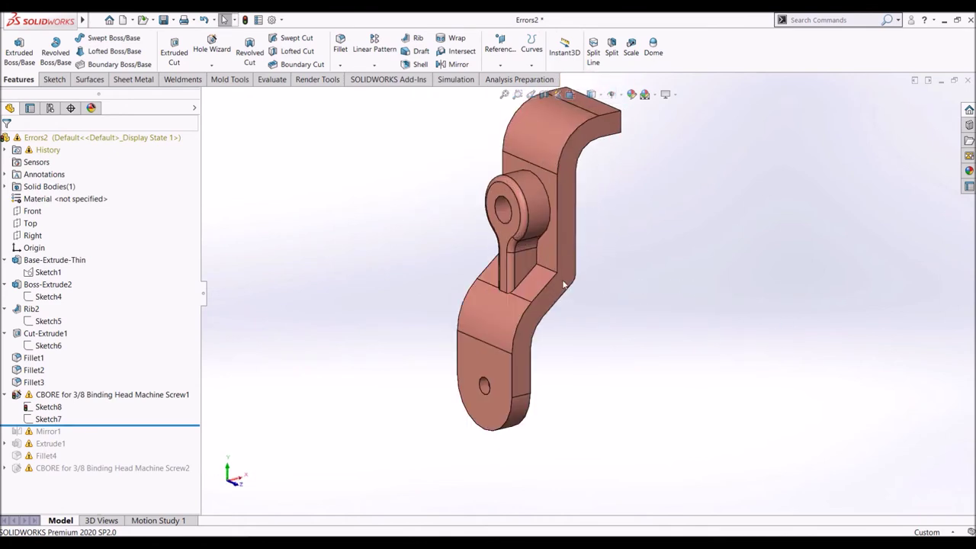
{"action": "mouse_move", "coordinate": [696, 344]}
{"action": "middle_mouse_down"}
{"action": "mouse_move", "coordinate": [667, 312]}
{"action": "mouse_move", "coordinate": [587, 328]}
{"action": "mouse_move", "coordinate": [697, 336]}
{"action": "mouse_move", "coordinate": [621, 327]}
{"action": "mouse_move", "coordinate": [593, 341]}
{"action": "mouse_move", "coordinate": [600, 355]}
{"action": "middle_mouse_up"}
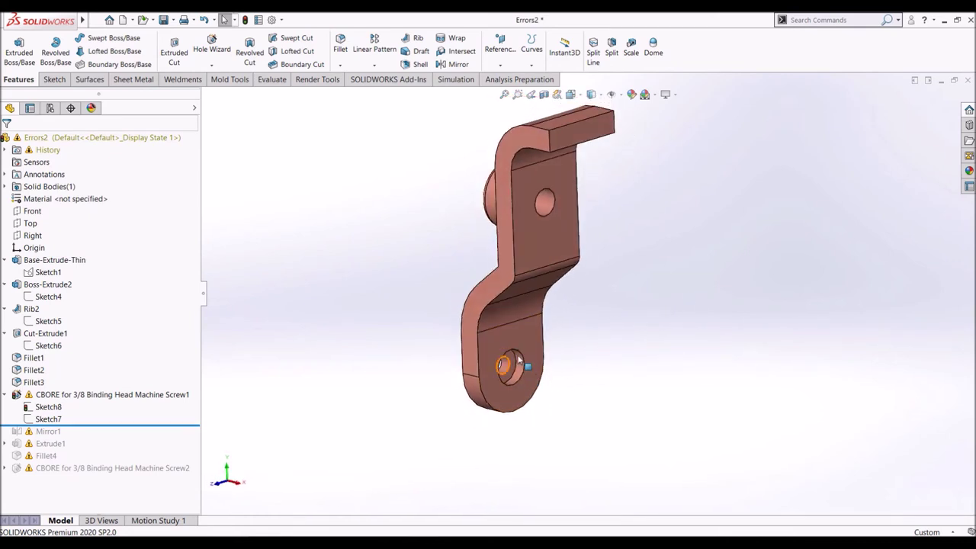
{"action": "mouse_move", "coordinate": [500, 390]}
{"action": "middle_mouse_down"}
{"action": "mouse_move", "coordinate": [624, 397]}
{"action": "mouse_move", "coordinate": [604, 420]}
{"action": "mouse_move", "coordinate": [489, 376]}
{"action": "middle_mouse_up"}
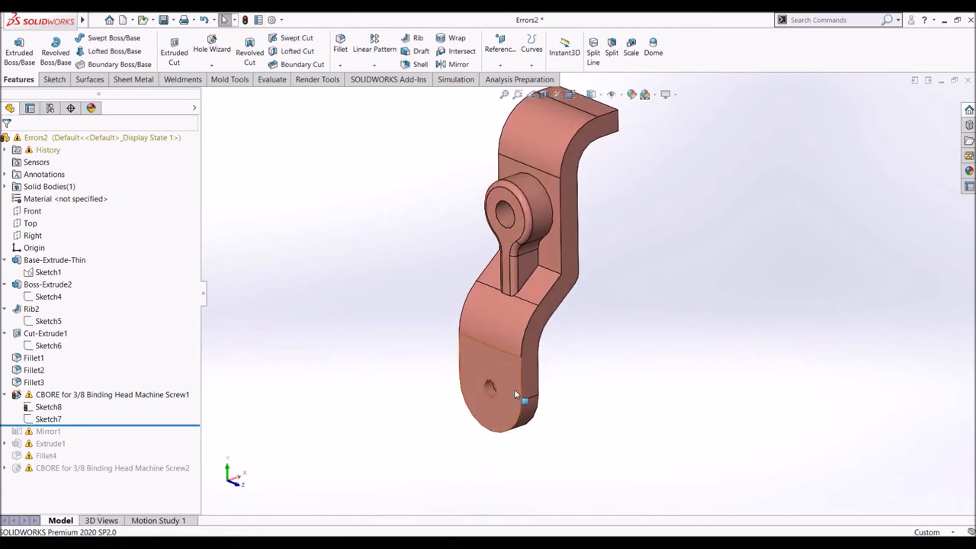
{"action": "scroll", "coordinate": [614, 349], "scroll_direction": "down", "scroll_amount": 3}
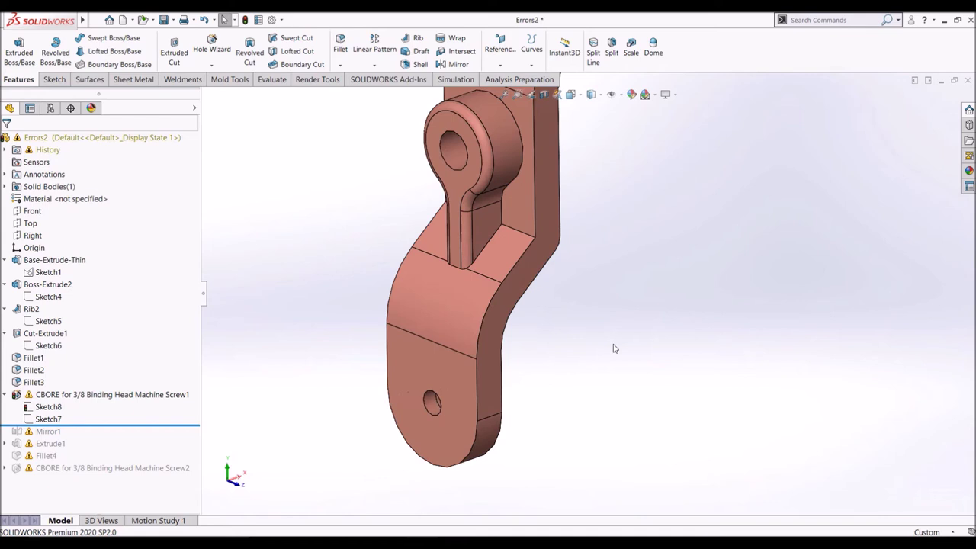
{"action": "left_click", "coordinate": [60, 396]}
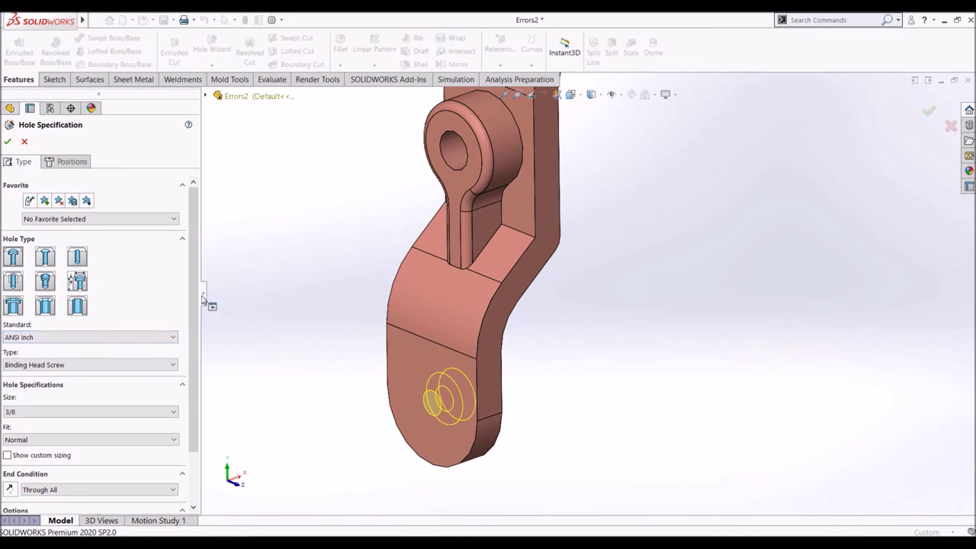
- Reverse the CBORE hole's direction into the bracket and accept the edit
{"action": "left_click_drag", "start_coordinate": [195, 301], "coordinate": [194, 371]}
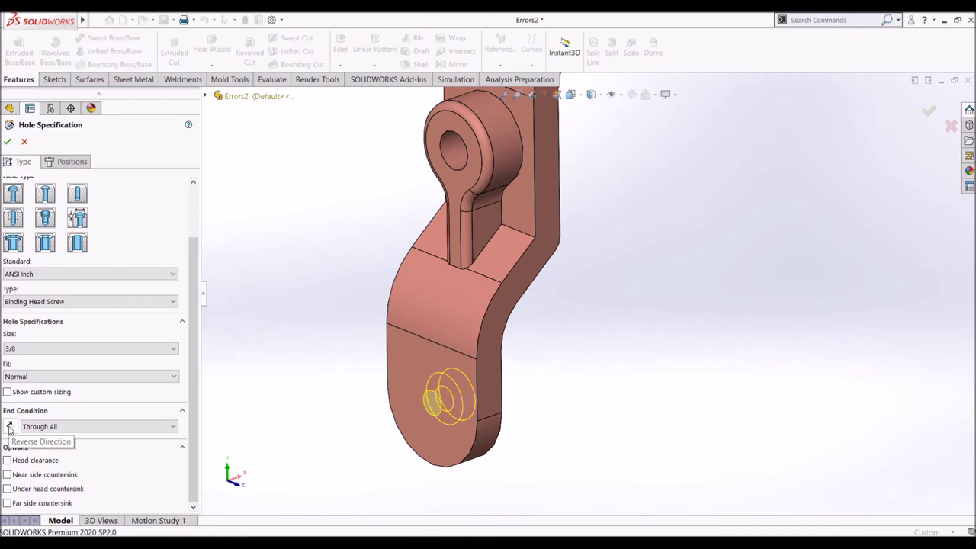
{"action": "left_click", "coordinate": [10, 427]}
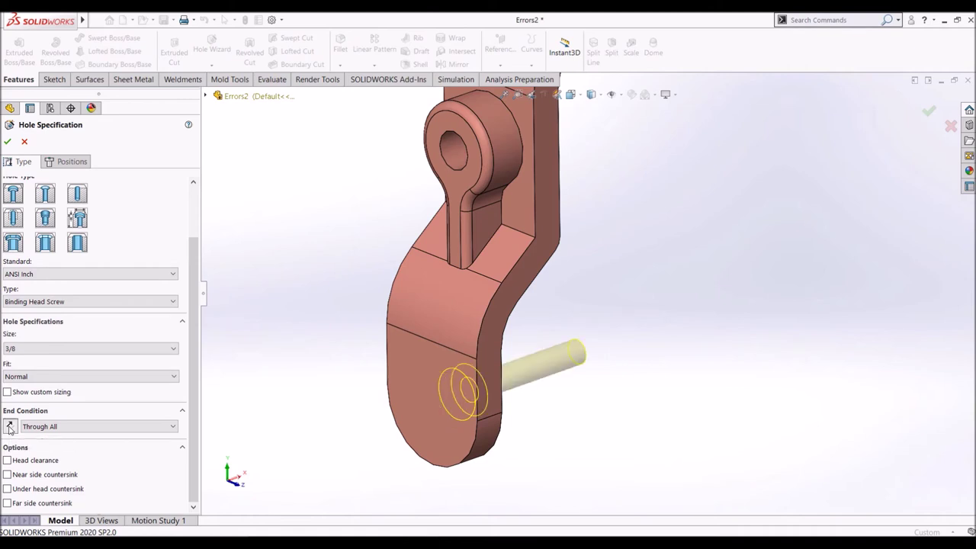
{"action": "mouse_move", "coordinate": [686, 396]}
{"action": "middle_mouse_down"}
{"action": "mouse_move", "coordinate": [678, 373]}
{"action": "mouse_move", "coordinate": [634, 358]}
{"action": "mouse_move", "coordinate": [612, 362]}
{"action": "mouse_move", "coordinate": [616, 397]}
{"action": "mouse_move", "coordinate": [640, 396]}
{"action": "mouse_move", "coordinate": [612, 362]}
{"action": "mouse_move", "coordinate": [591, 376]}
{"action": "mouse_move", "coordinate": [628, 355]}
{"action": "mouse_move", "coordinate": [669, 365]}
{"action": "mouse_move", "coordinate": [649, 348]}
{"action": "mouse_move", "coordinate": [618, 360]}
{"action": "mouse_move", "coordinate": [682, 363]}
{"action": "mouse_move", "coordinate": [674, 427]}
{"action": "middle_mouse_up"}
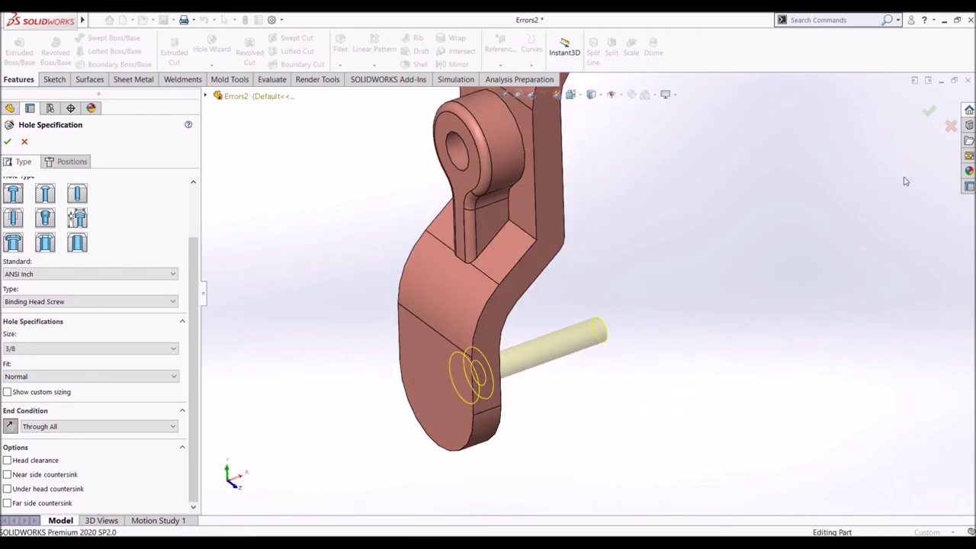
{"action": "left_click", "coordinate": [951, 125]}
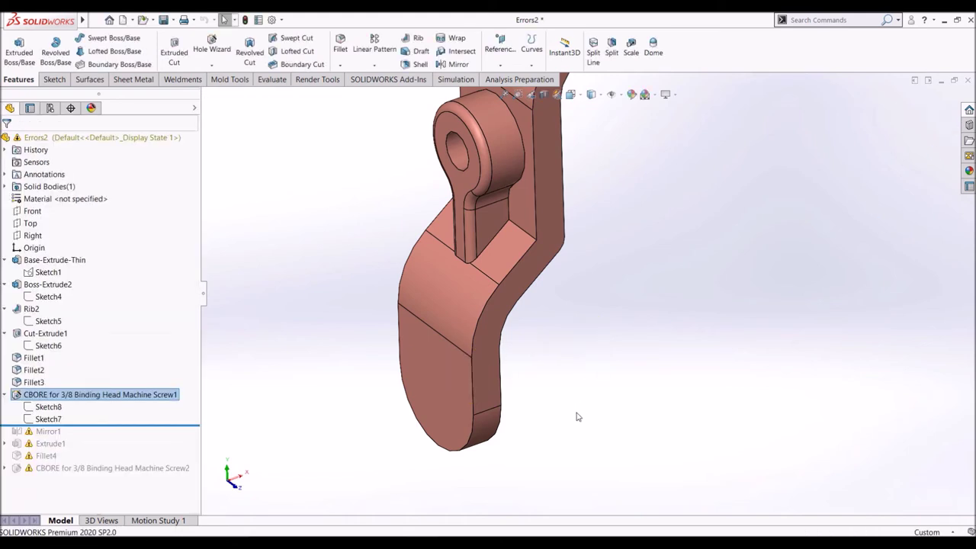
- Adjust the CBORE hole so the counterbore passes through the rounded lower end
{"action": "mouse_move", "coordinate": [585, 414]}
{"action": "middle_mouse_down"}
{"action": "mouse_move", "coordinate": [526, 378]}
{"action": "mouse_move", "coordinate": [483, 373]}
{"action": "mouse_move", "coordinate": [573, 375]}
{"action": "mouse_move", "coordinate": [580, 396]}
{"action": "middle_mouse_up"}
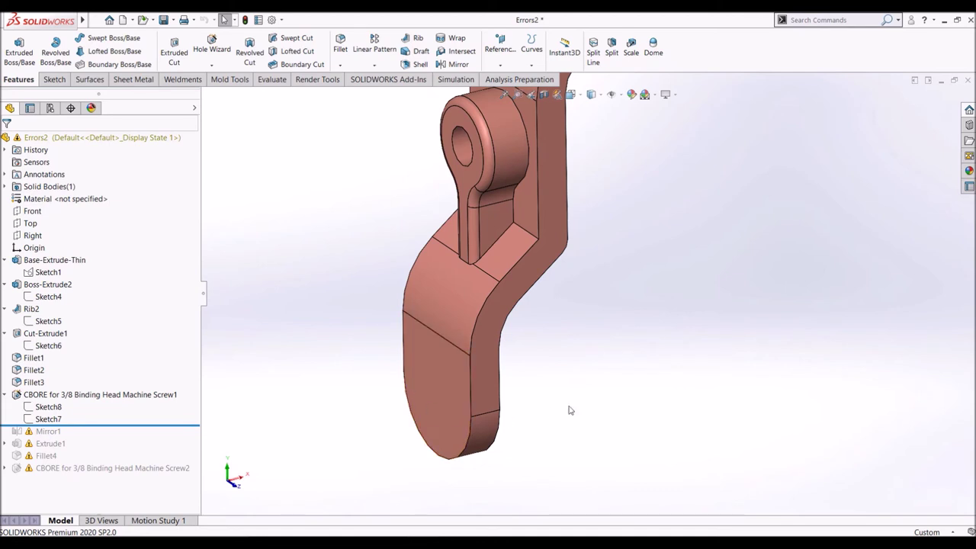
{"action": "left_click", "coordinate": [119, 394]}
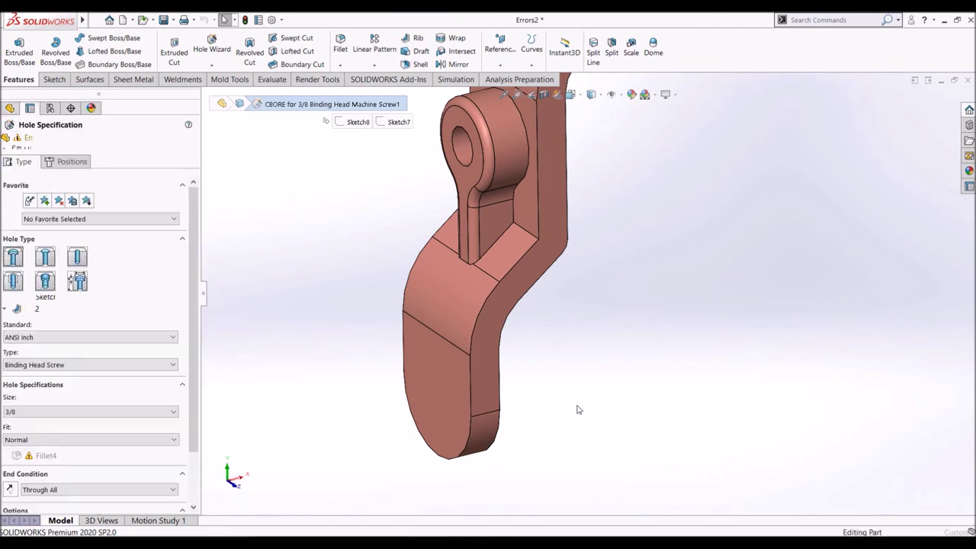
{"action": "middle_click_drag", "start_coordinate": [608, 420], "coordinate": [543, 408]}
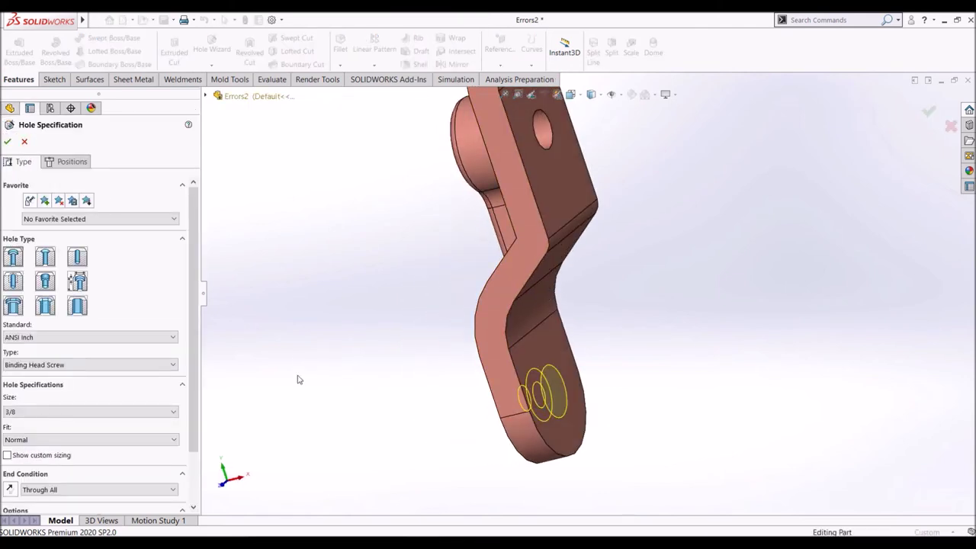
{"action": "left_click", "coordinate": [8, 141]}
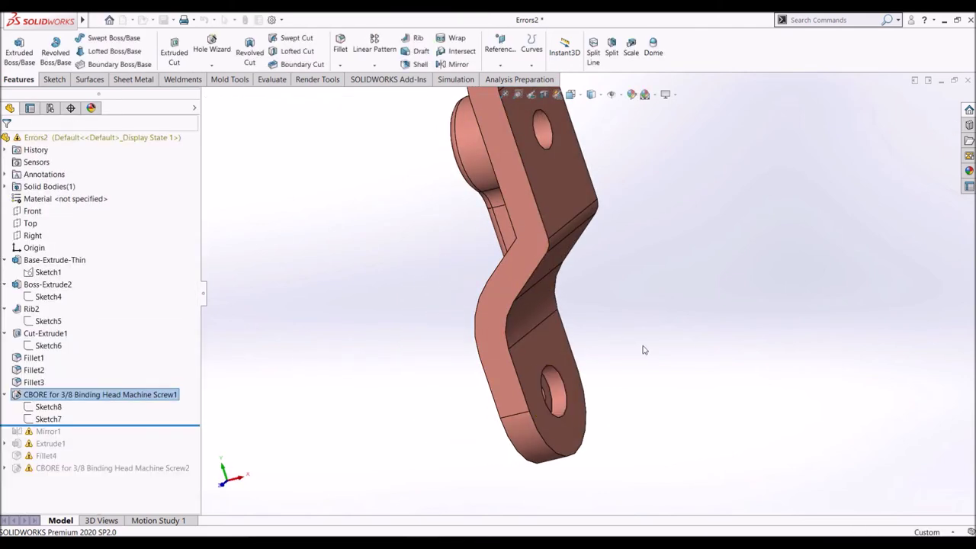
{"action": "mouse_move", "coordinate": [569, 368]}
{"action": "middle_mouse_down"}
{"action": "mouse_move", "coordinate": [631, 369]}
{"action": "mouse_move", "coordinate": [673, 274]}
{"action": "mouse_move", "coordinate": [694, 257]}
{"action": "middle_mouse_up"}
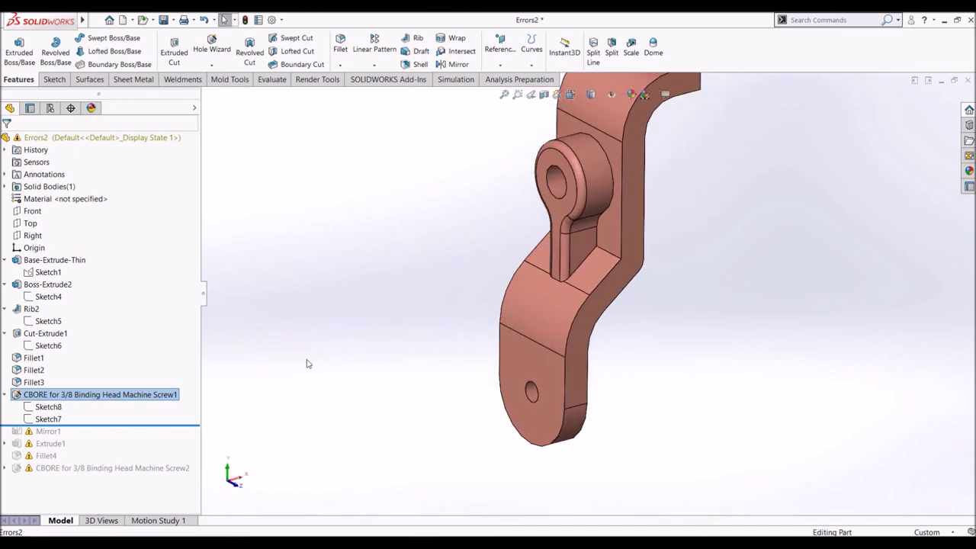
- Edit Sketch8's plane and clear its current face, Face<1>
{"action": "left_click", "coordinate": [49, 408]}
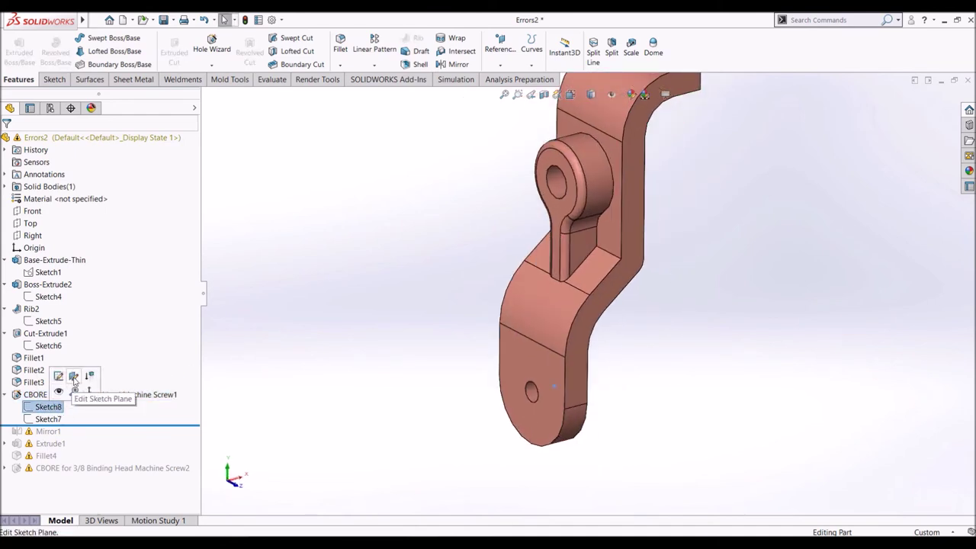
{"action": "left_click", "coordinate": [74, 377]}
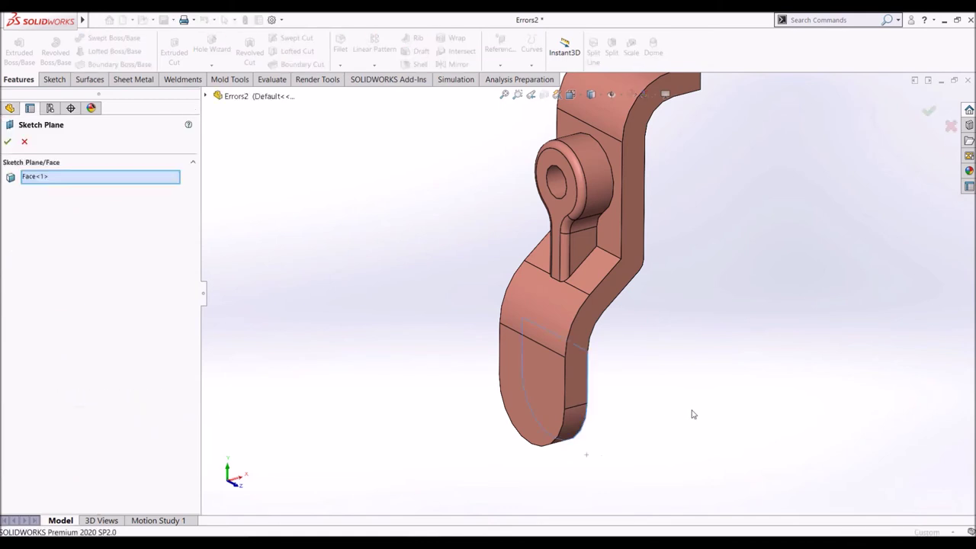
{"action": "mouse_move", "coordinate": [652, 393]}
{"action": "middle_mouse_down"}
{"action": "mouse_move", "coordinate": [571, 366]}
{"action": "mouse_move", "coordinate": [571, 414]}
{"action": "mouse_move", "coordinate": [626, 318]}
{"action": "middle_mouse_up"}
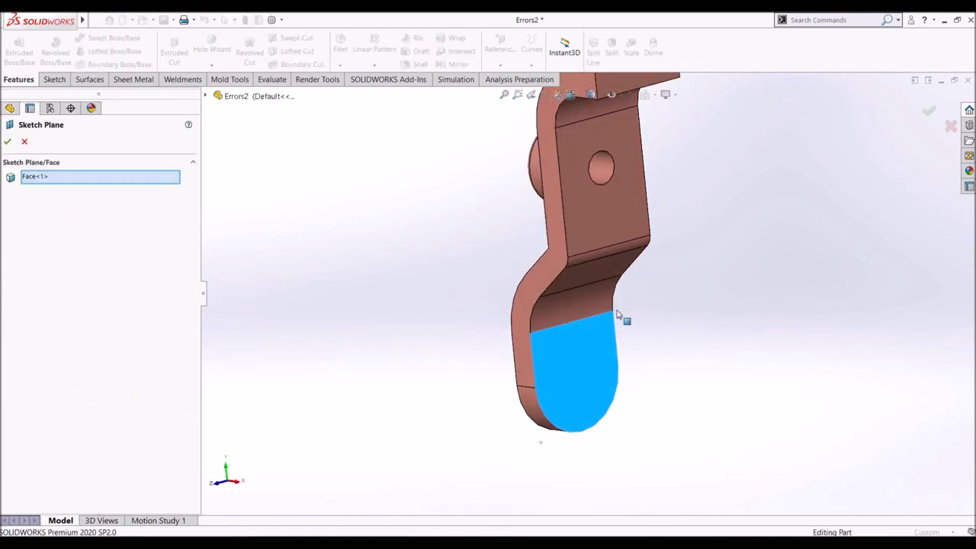
{"action": "middle_click_drag", "start_coordinate": [654, 391], "coordinate": [649, 392]}
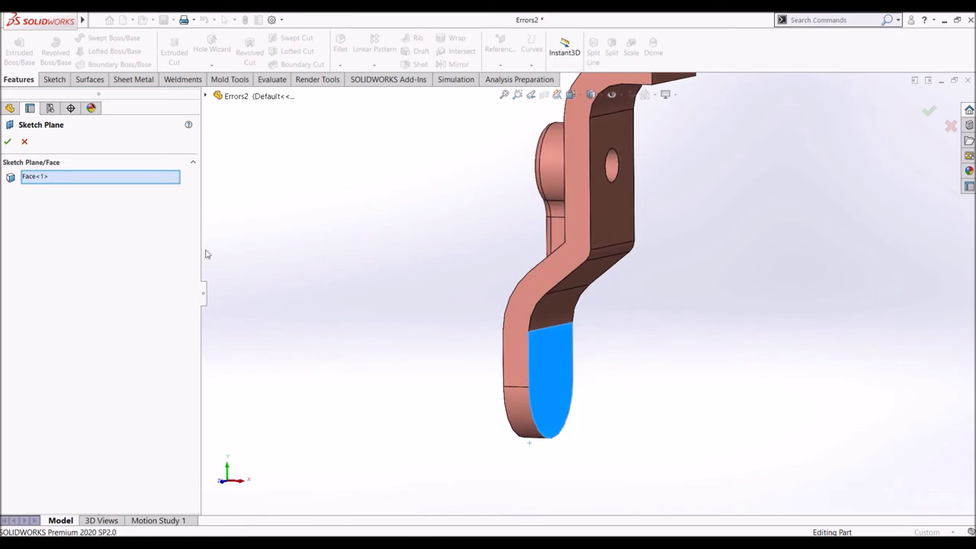
{"action": "right_click", "coordinate": [150, 181]}
{"action": "left_click", "coordinate": [180, 185]}
- Place Sketch8 on the lower arm's other face (Face<2>) and view the part isometrically
{"action": "mouse_move", "coordinate": [608, 379]}
{"action": "middle_mouse_down"}
{"action": "mouse_move", "coordinate": [633, 367]}
{"action": "mouse_move", "coordinate": [678, 384]}
{"action": "mouse_move", "coordinate": [682, 419]}
{"action": "mouse_move", "coordinate": [556, 392]}
{"action": "middle_mouse_up"}
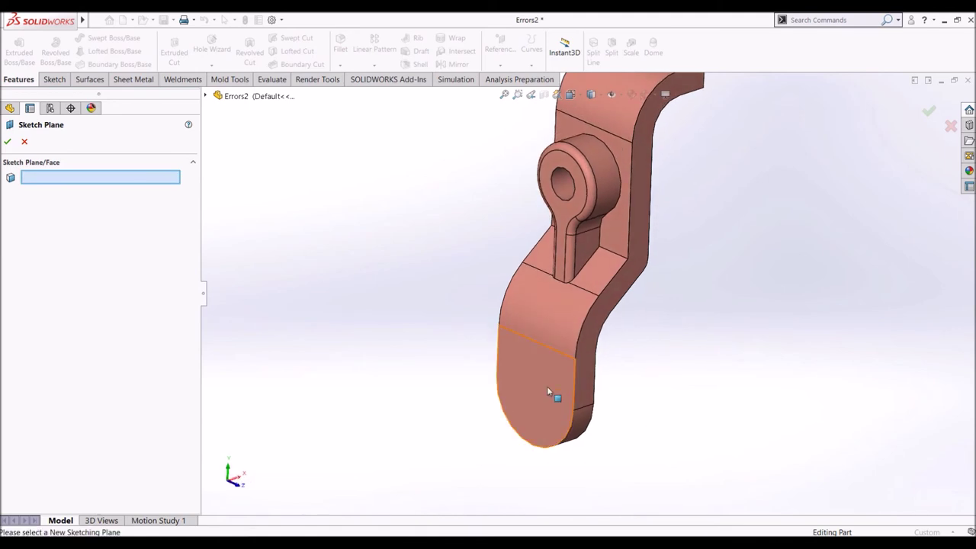
{"action": "left_click", "coordinate": [547, 392]}
{"action": "left_click", "coordinate": [929, 113]}
{"action": "mouse_move", "coordinate": [629, 367]}
{"action": "middle_mouse_down"}
{"action": "mouse_move", "coordinate": [612, 355]}
{"action": "mouse_move", "coordinate": [678, 331]}
{"action": "mouse_move", "coordinate": [635, 333]}
{"action": "mouse_move", "coordinate": [630, 353]}
{"action": "mouse_move", "coordinate": [562, 375]}
{"action": "mouse_move", "coordinate": [625, 376]}
{"action": "mouse_move", "coordinate": [628, 394]}
{"action": "middle_mouse_up"}
{"action": "key", "text": "ctrl+7"}
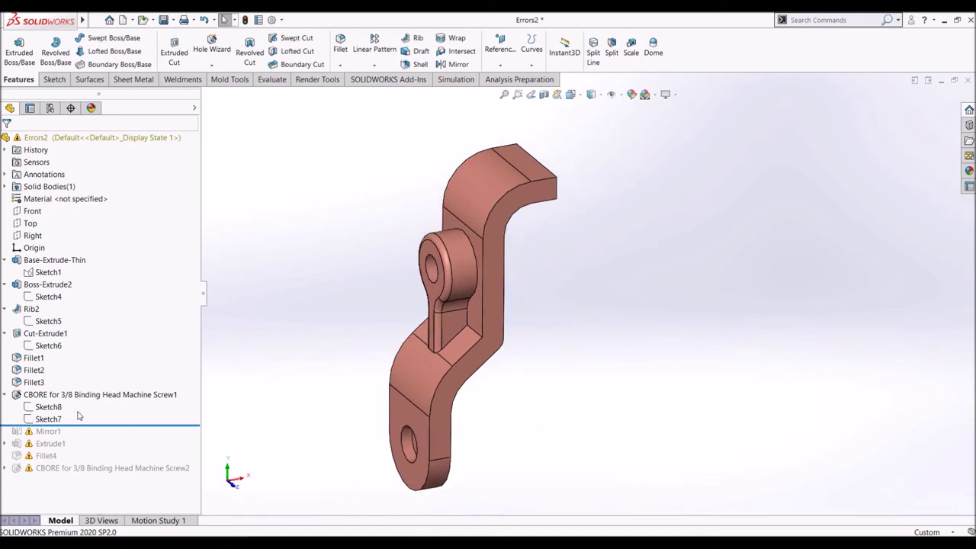
- Roll forward to Mirror1 and make the top end face its mirror plane
{"action": "left_click_drag", "start_coordinate": [112, 425], "coordinate": [113, 436]}
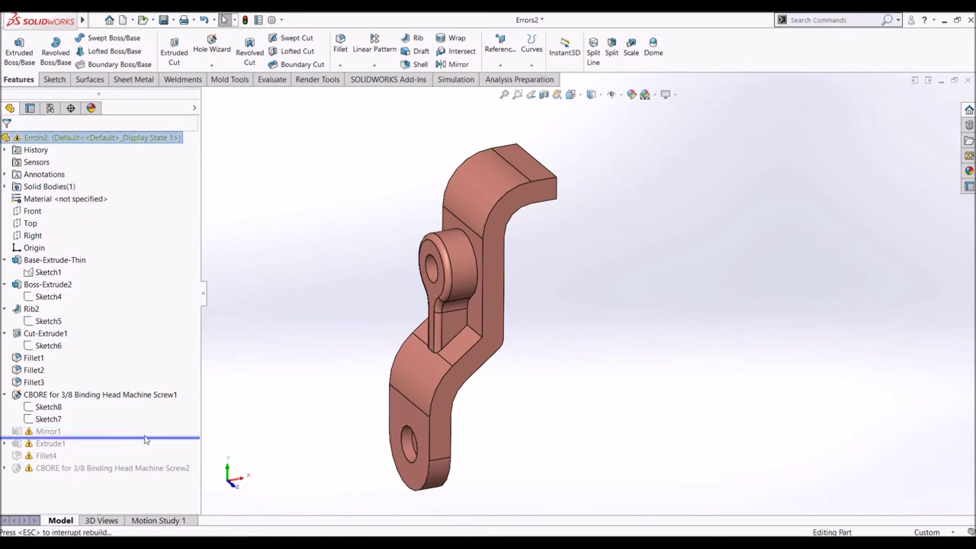
{"action": "left_click", "coordinate": [38, 432]}
{"action": "left_click", "coordinate": [42, 400]}
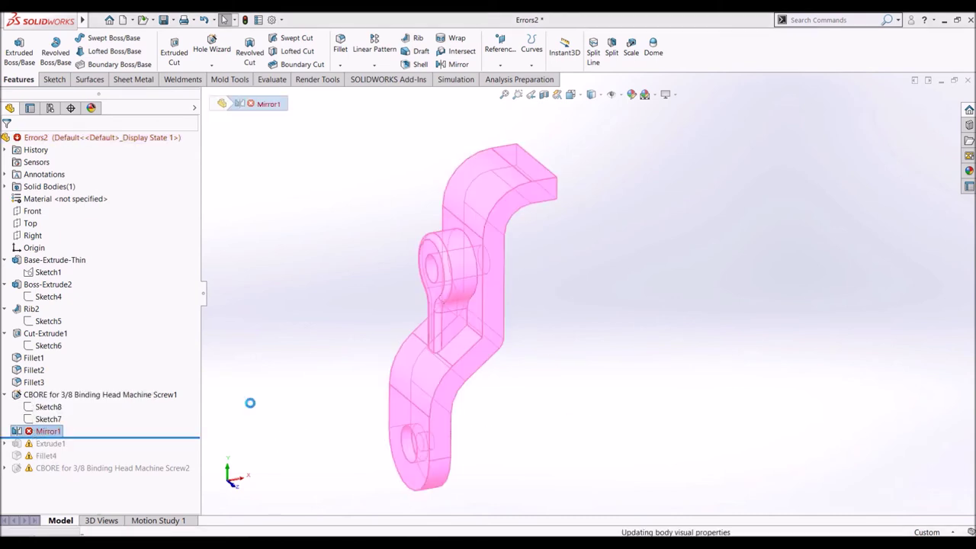
{"action": "mouse_move", "coordinate": [643, 366]}
{"action": "middle_mouse_down"}
{"action": "mouse_move", "coordinate": [584, 320]}
{"action": "mouse_move", "coordinate": [566, 333]}
{"action": "mouse_move", "coordinate": [647, 338]}
{"action": "mouse_move", "coordinate": [621, 302]}
{"action": "mouse_move", "coordinate": [560, 313]}
{"action": "mouse_move", "coordinate": [670, 305]}
{"action": "mouse_move", "coordinate": [636, 325]}
{"action": "mouse_move", "coordinate": [632, 368]}
{"action": "middle_mouse_up"}
{"action": "left_click", "coordinate": [126, 177]}
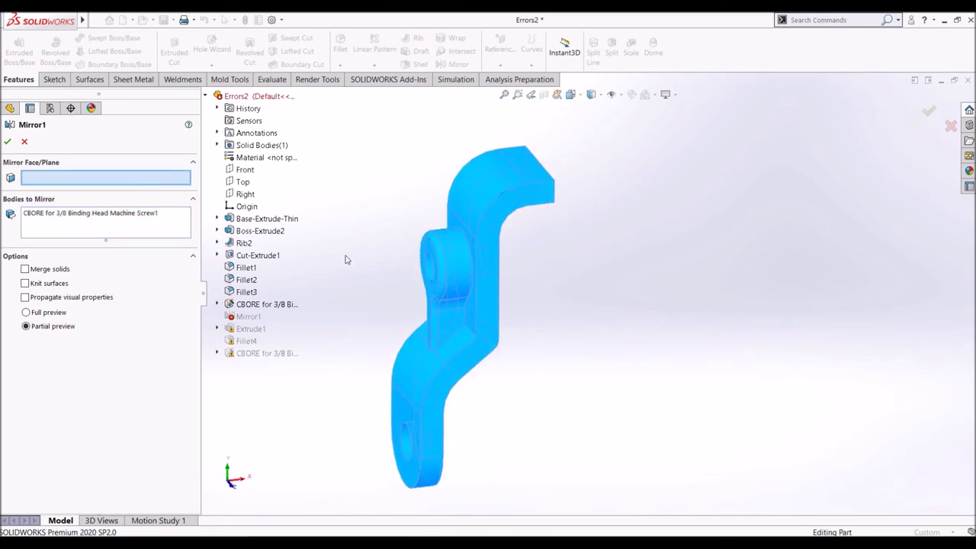
{"action": "mouse_move", "coordinate": [344, 257]}
{"action": "middle_mouse_down"}
{"action": "mouse_move", "coordinate": [544, 301]}
{"action": "mouse_move", "coordinate": [588, 355]}
{"action": "mouse_move", "coordinate": [536, 255]}
{"action": "middle_mouse_up"}
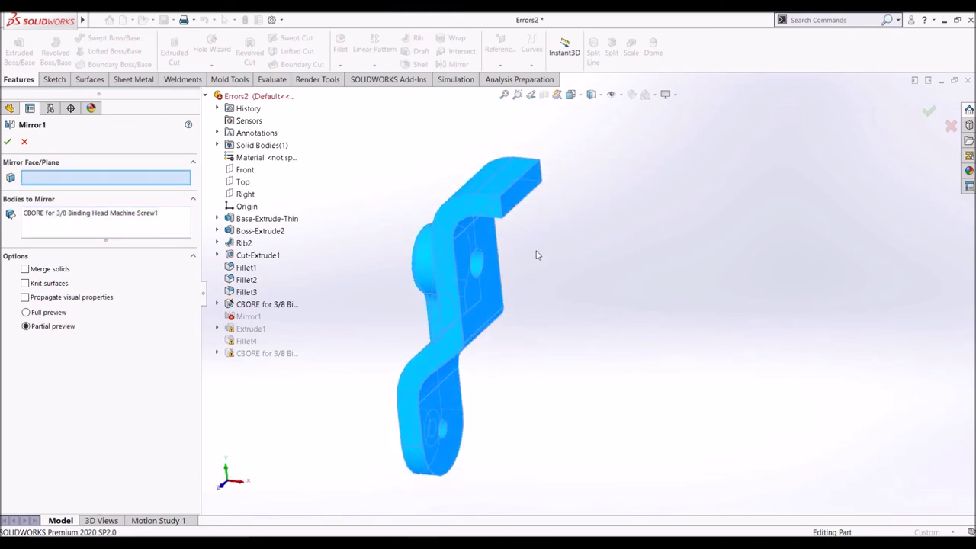
{"action": "left_click", "coordinate": [526, 197]}
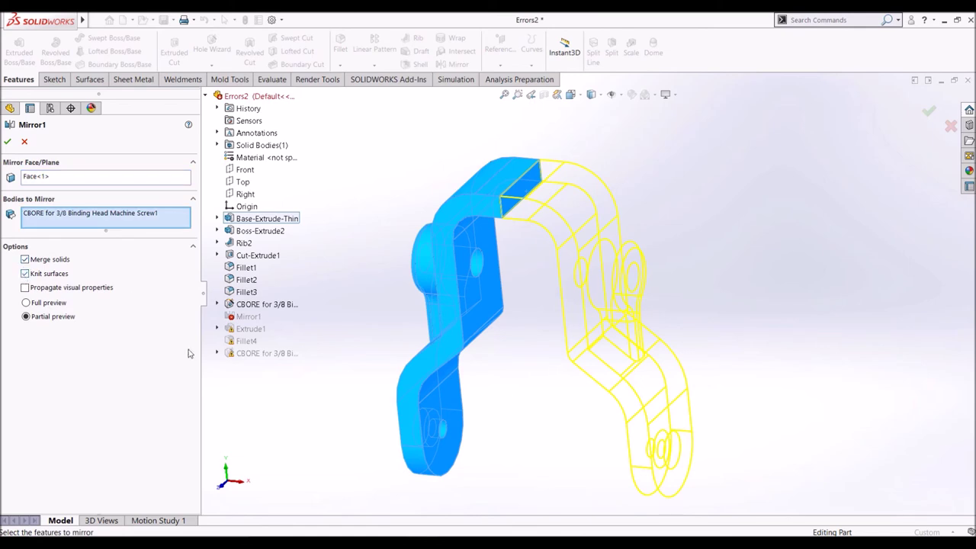
{"action": "left_click", "coordinate": [7, 142]}
{"action": "mouse_move", "coordinate": [560, 404]}
{"action": "middle_mouse_down"}
{"action": "mouse_move", "coordinate": [628, 364]}
{"action": "mouse_move", "coordinate": [610, 359]}
{"action": "mouse_move", "coordinate": [606, 399]}
{"action": "mouse_move", "coordinate": [531, 381]}
{"action": "mouse_move", "coordinate": [580, 384]}
{"action": "mouse_move", "coordinate": [625, 409]}
{"action": "middle_mouse_up"}
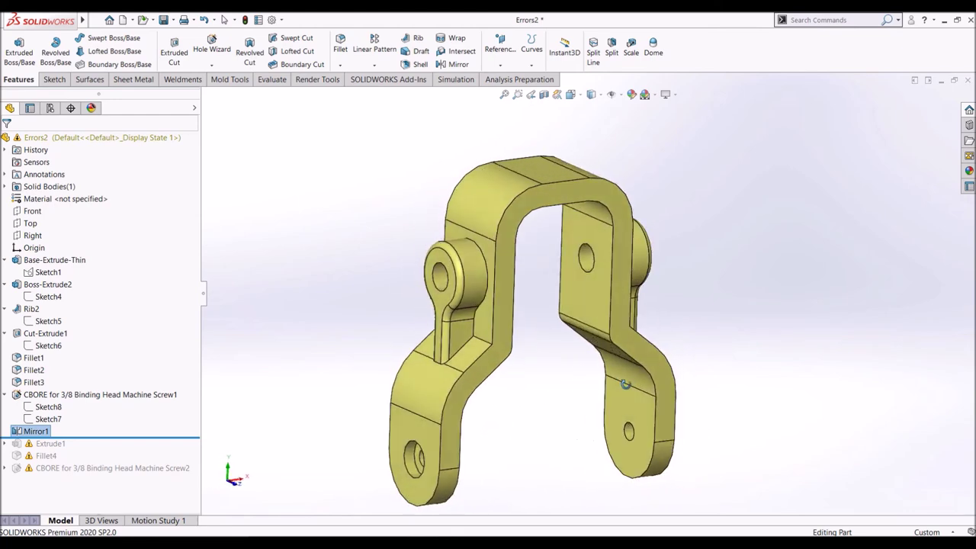
- Roll the Errors2 tree fully to the end and inspect the underside counterbore isometrically
{"action": "scroll", "coordinate": [676, 318], "scroll_direction": "down", "scroll_amount": 2}
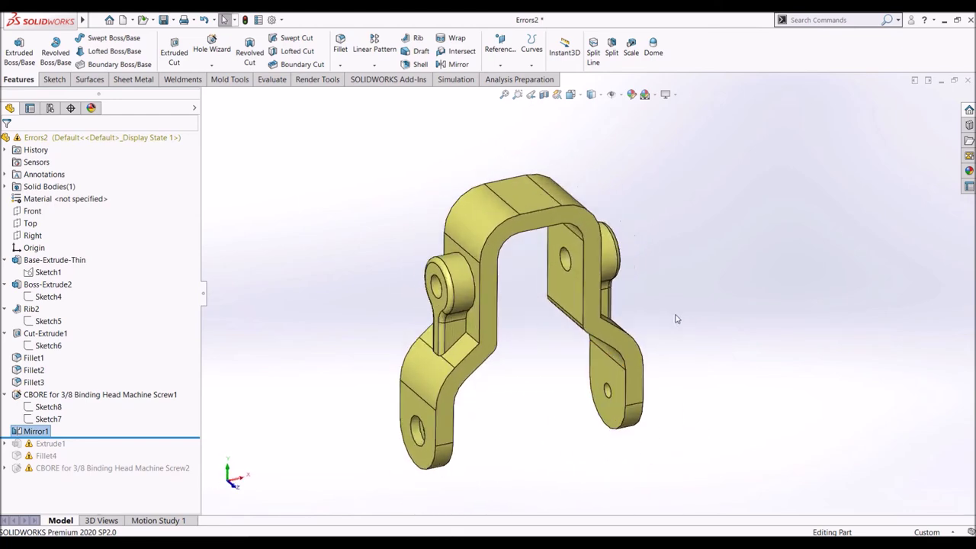
{"action": "mouse_move", "coordinate": [636, 342]}
{"action": "middle_mouse_down"}
{"action": "mouse_move", "coordinate": [710, 359]}
{"action": "mouse_move", "coordinate": [674, 338]}
{"action": "mouse_move", "coordinate": [699, 320]}
{"action": "mouse_move", "coordinate": [707, 344]}
{"action": "mouse_move", "coordinate": [695, 353]}
{"action": "middle_mouse_up"}
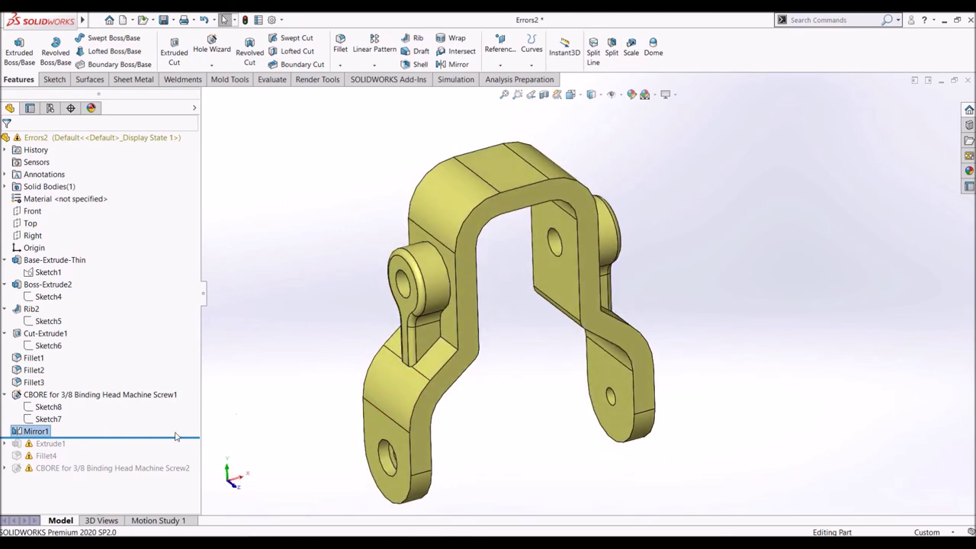
{"action": "left_click_drag", "start_coordinate": [175, 436], "coordinate": [177, 473]}
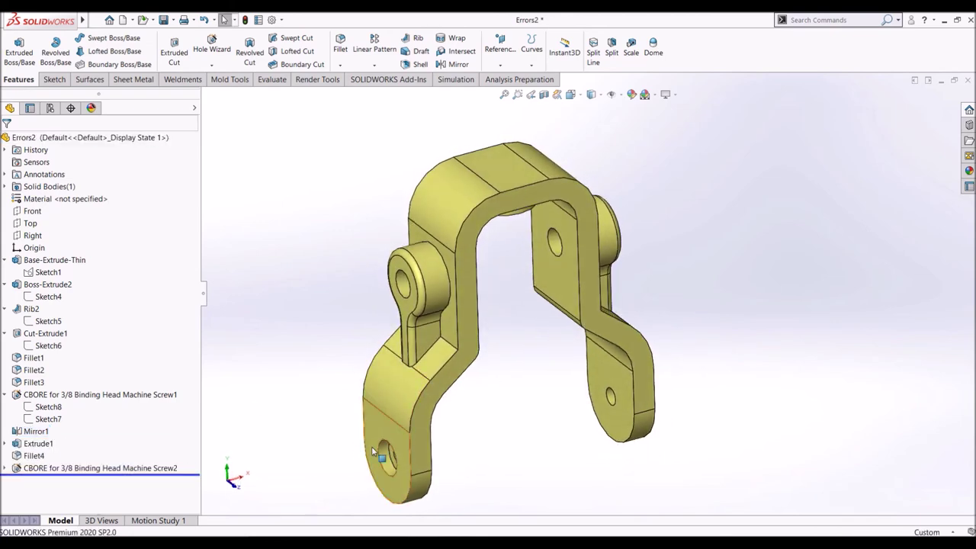
{"action": "mouse_move", "coordinate": [568, 441]}
{"action": "middle_mouse_down"}
{"action": "mouse_move", "coordinate": [537, 323]}
{"action": "mouse_move", "coordinate": [532, 216]}
{"action": "middle_mouse_up"}
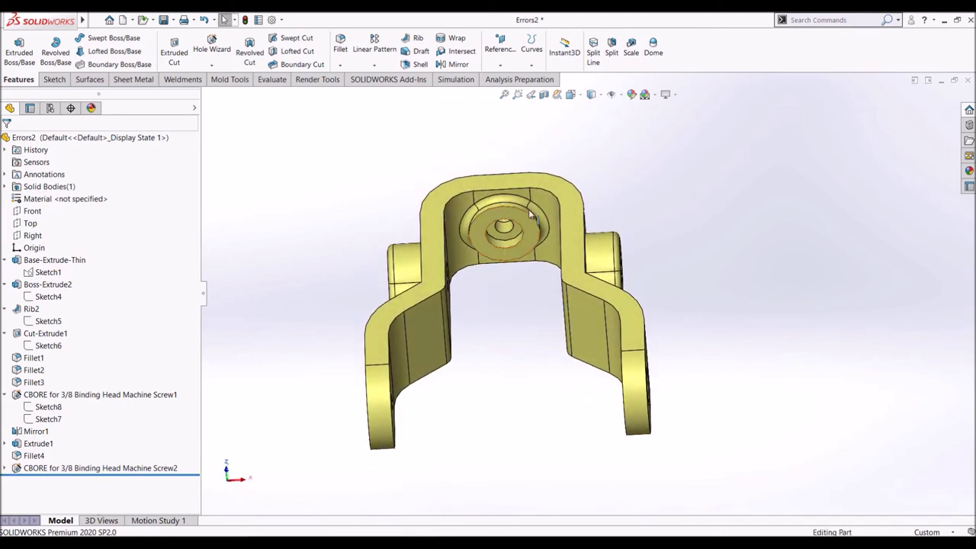
{"action": "key", "text": "ctrl+7"}
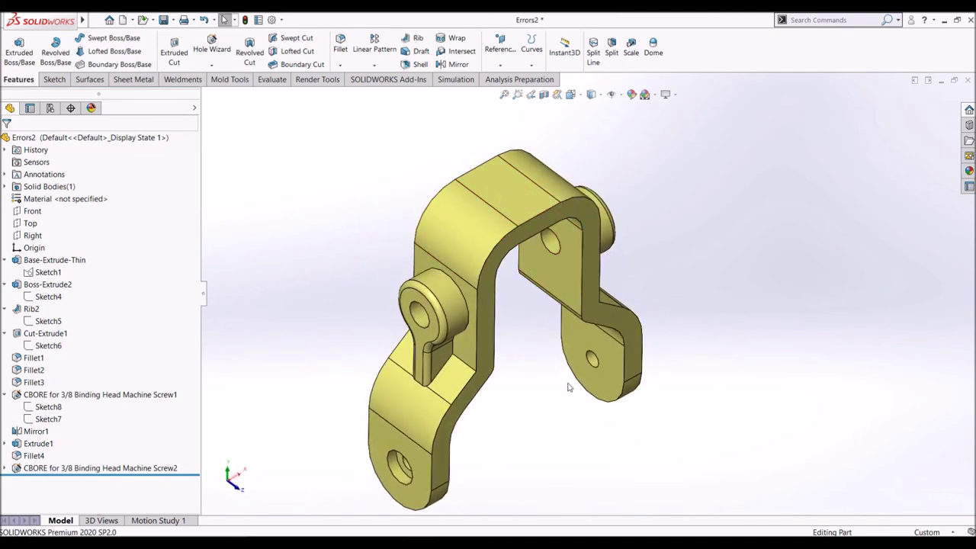
{"action": "left_click", "coordinate": [38, 443]}
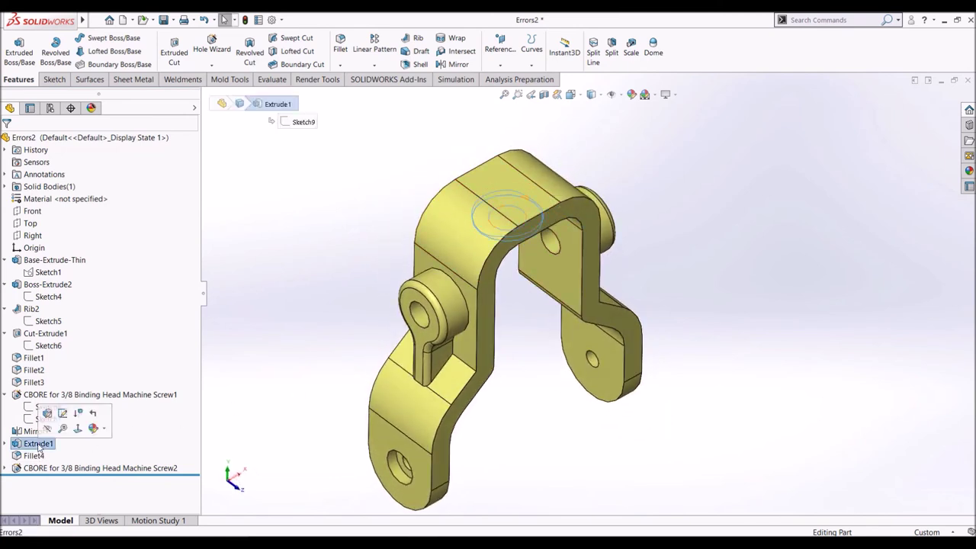
- Set Extrude1 to start from Surface/Face/Plane with Direction 2 up to the Mirror1 body
{"action": "left_click", "coordinate": [48, 414]}
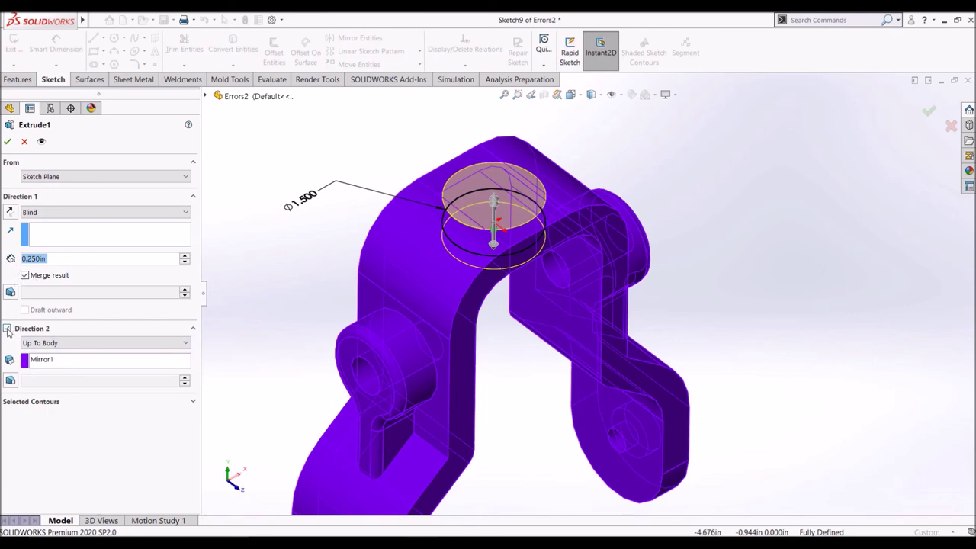
{"action": "left_click", "coordinate": [7, 329]}
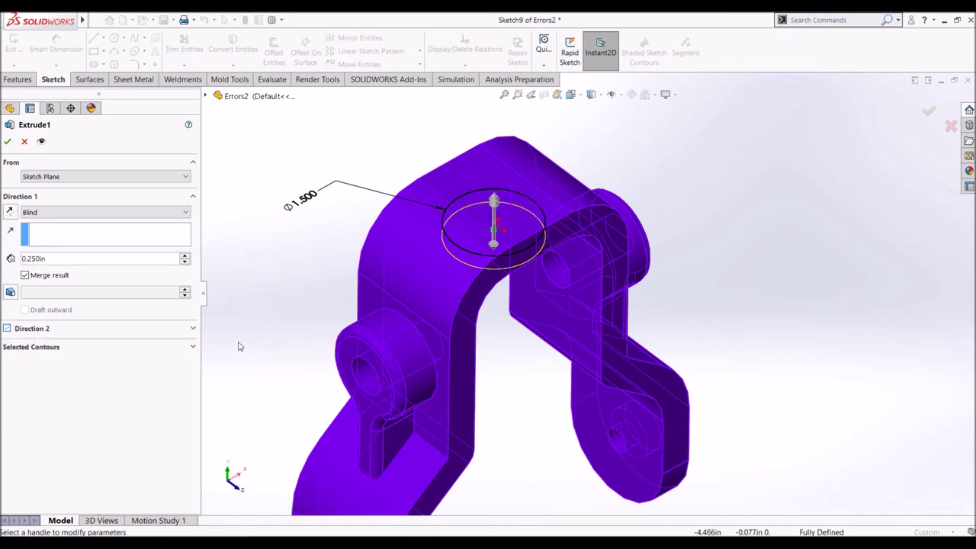
{"action": "left_click", "coordinate": [85, 177]}
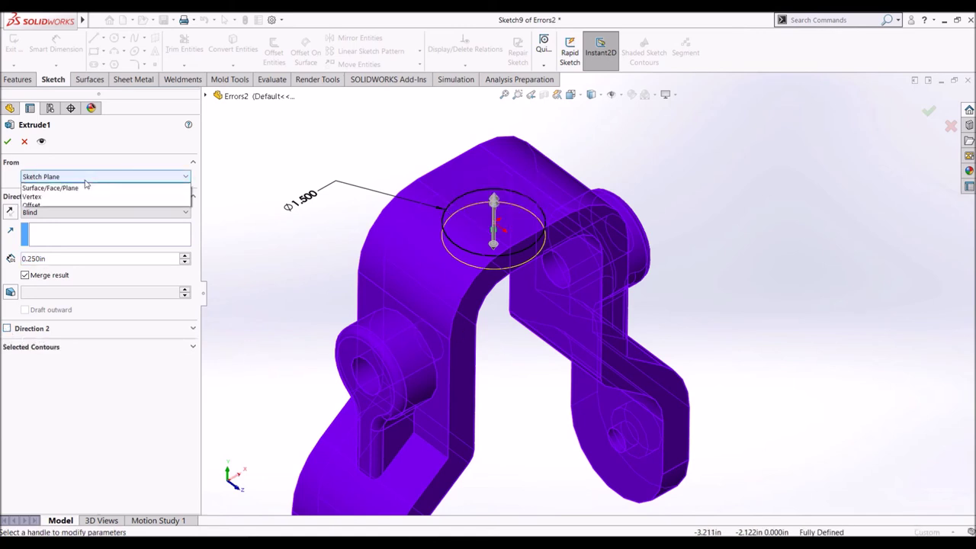
{"action": "left_click", "coordinate": [518, 353]}
{"action": "mouse_move", "coordinate": [518, 371]}
{"action": "middle_mouse_down"}
{"action": "mouse_move", "coordinate": [455, 238]}
{"action": "mouse_move", "coordinate": [502, 340]}
{"action": "mouse_move", "coordinate": [499, 356]}
{"action": "middle_mouse_up"}
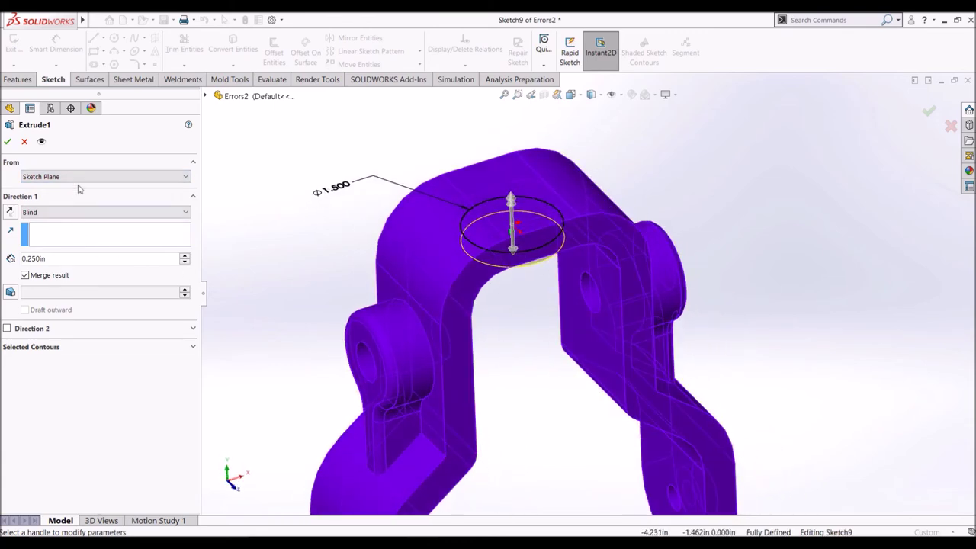
{"action": "left_click", "coordinate": [82, 179]}
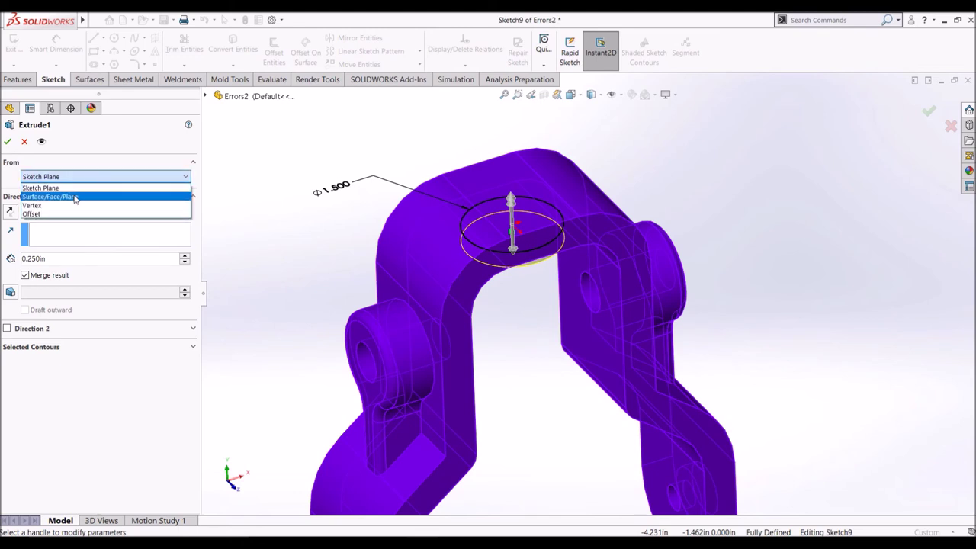
{"action": "left_click", "coordinate": [75, 197]}
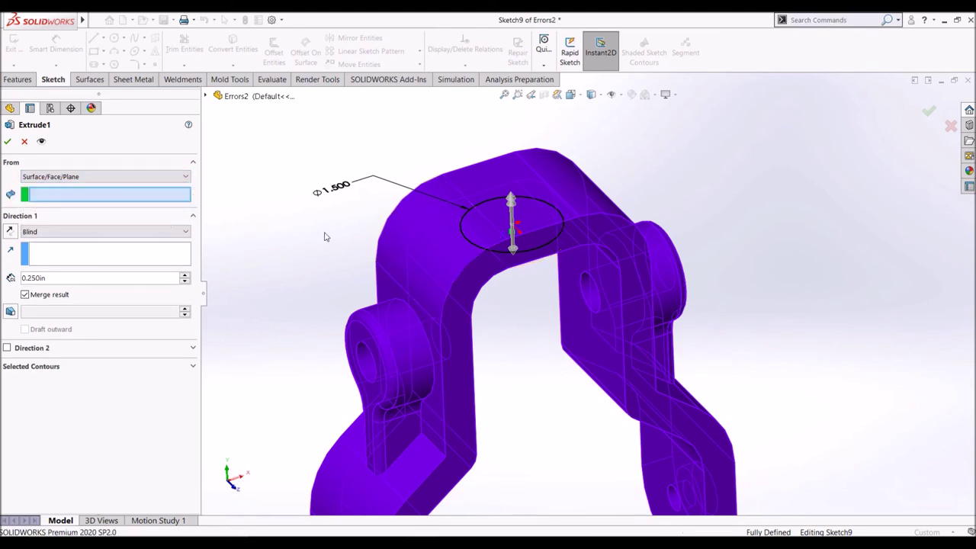
{"action": "left_click", "coordinate": [496, 182]}
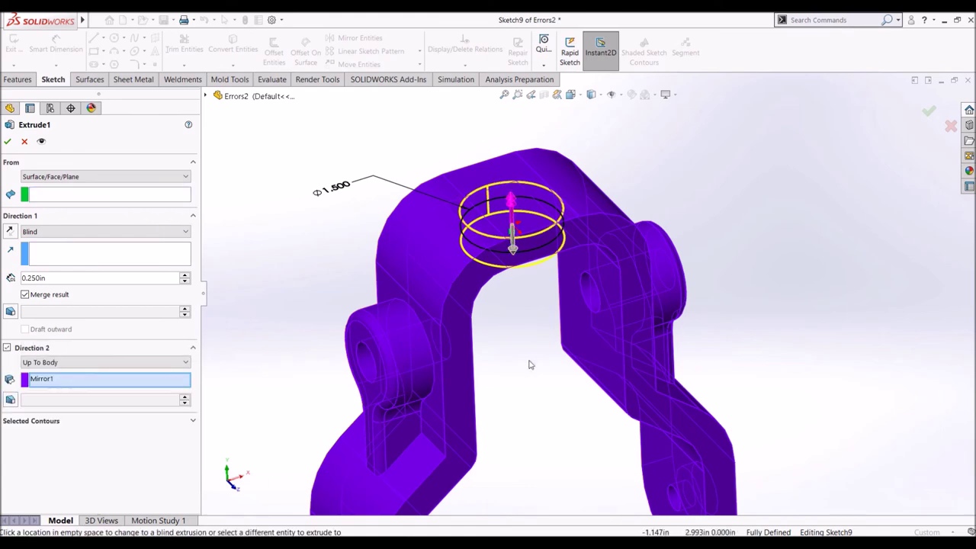
{"action": "mouse_move", "coordinate": [517, 363]}
{"action": "middle_mouse_down"}
{"action": "mouse_move", "coordinate": [477, 286]}
{"action": "mouse_move", "coordinate": [509, 349]}
{"action": "middle_mouse_up"}
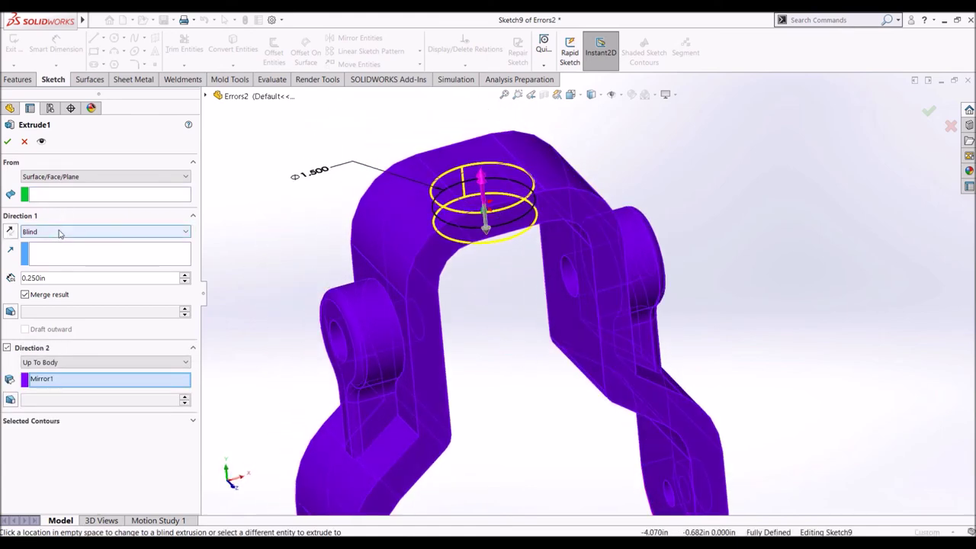
- Keep Direction 1 Blind at 0.250, re-enable Direction 2 Up To Body Mirror1, and accept Extrude1
{"action": "left_click", "coordinate": [10, 232]}
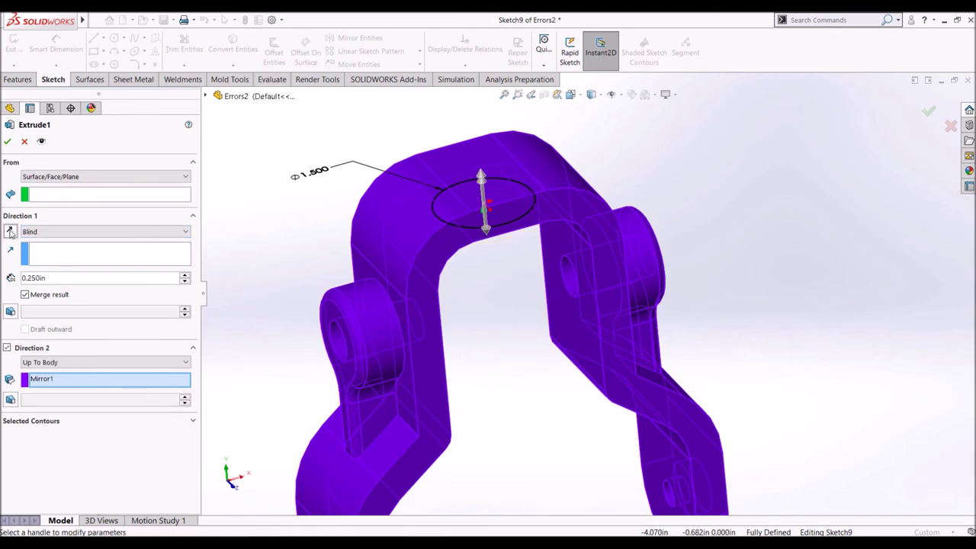
{"action": "left_click", "coordinate": [6, 347]}
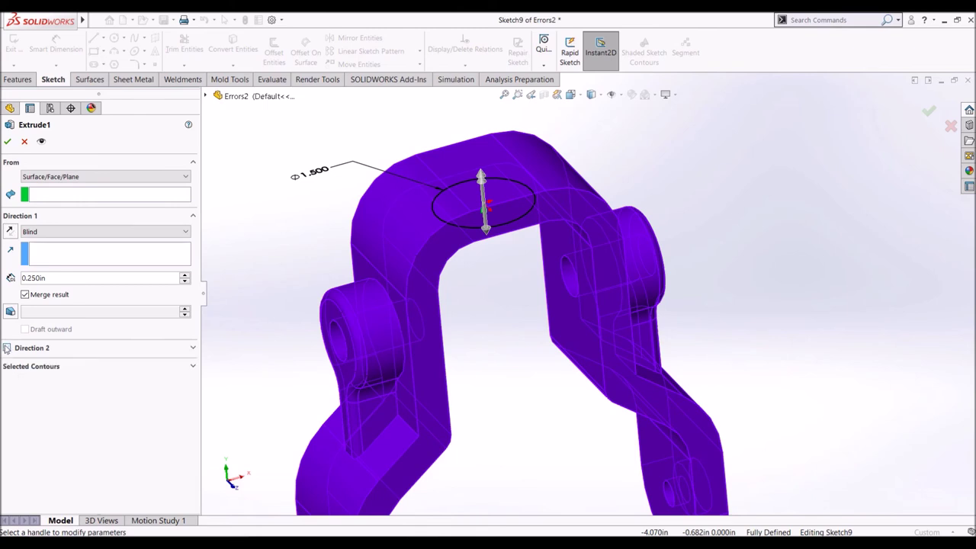
{"action": "left_click", "coordinate": [90, 234]}
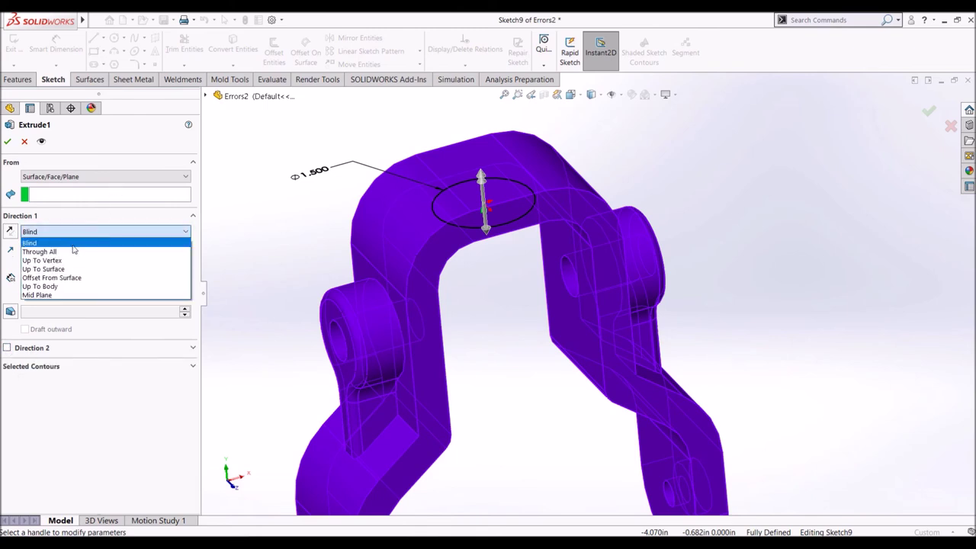
{"action": "left_click", "coordinate": [72, 244]}
{"action": "left_click", "coordinate": [96, 194]}
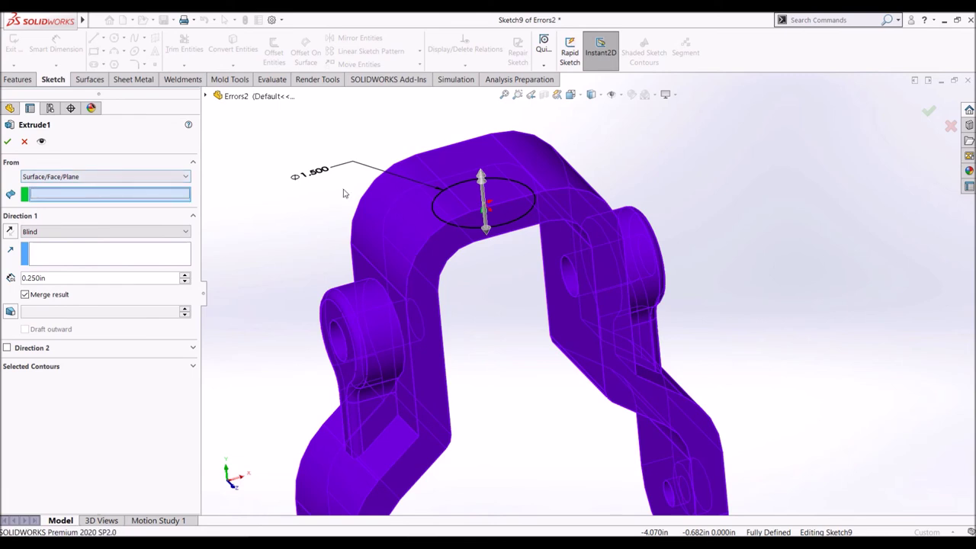
{"action": "left_click", "coordinate": [469, 165]}
{"action": "middle_click_drag", "start_coordinate": [487, 293], "coordinate": [457, 239]}
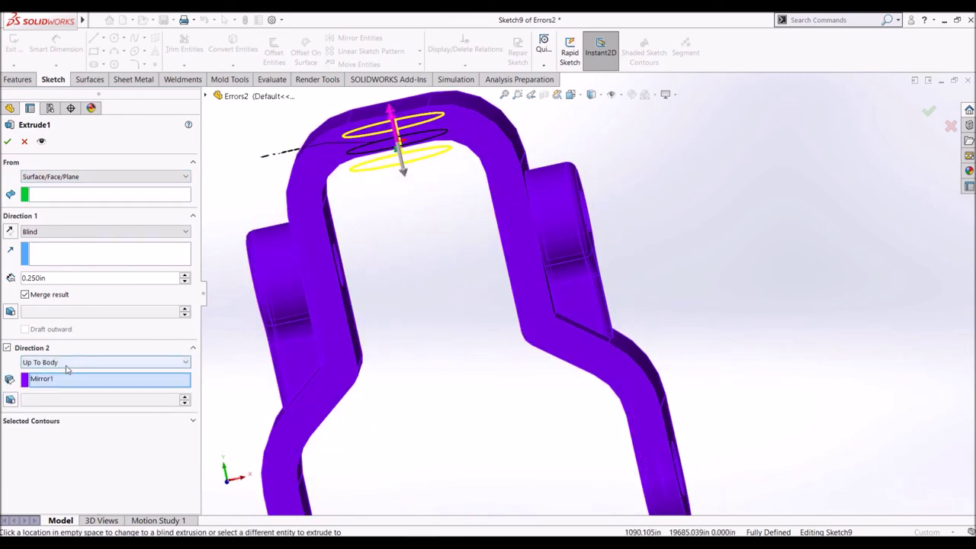
{"action": "left_click", "coordinate": [24, 143]}
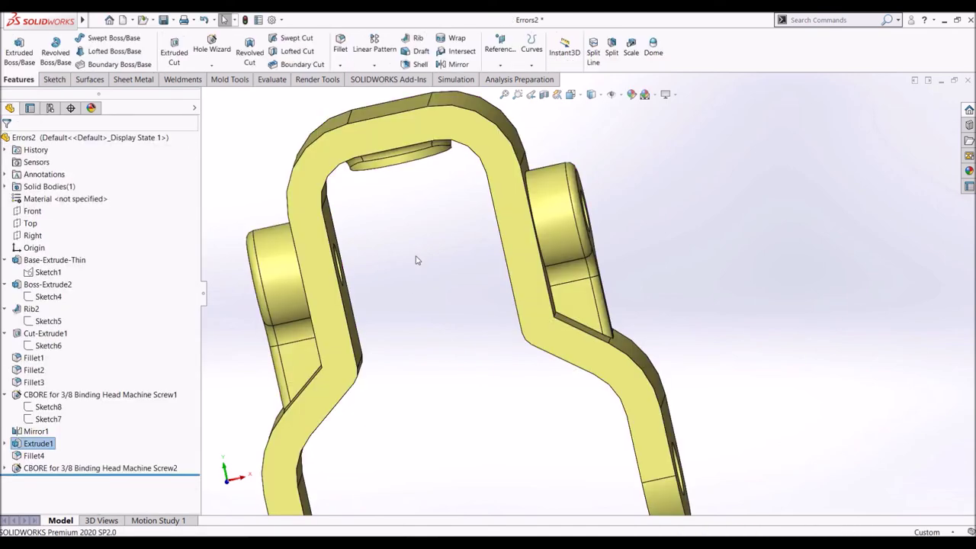
{"action": "scroll", "coordinate": [412, 214], "scroll_direction": "up", "scroll_amount": 5}
{"action": "middle_click_drag", "start_coordinate": [486, 292], "coordinate": [526, 412]}
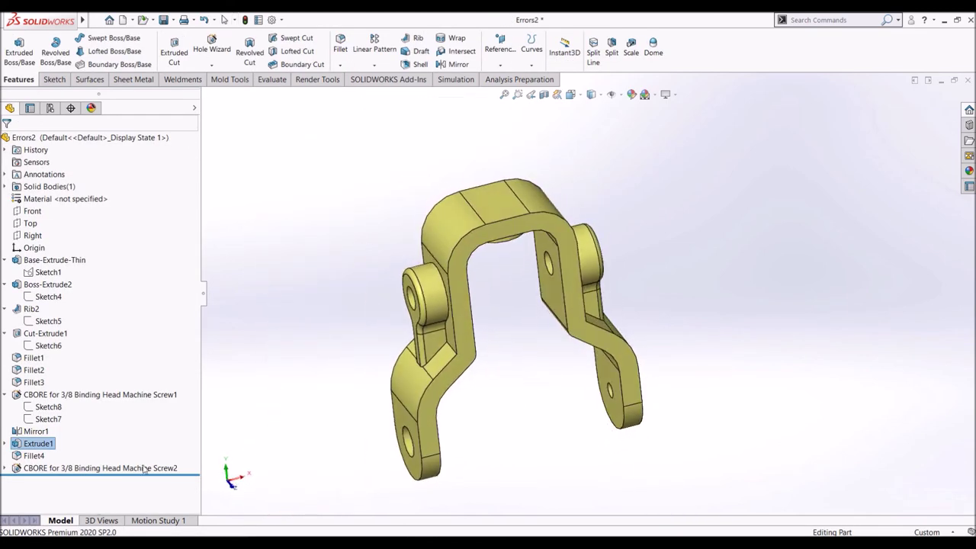
{"action": "left_click", "coordinate": [5, 444]}
- Move Sketch9's plane from Face<1> to the bracket's top face, ignoring the rebuild errors
{"action": "left_click", "coordinate": [48, 456]}
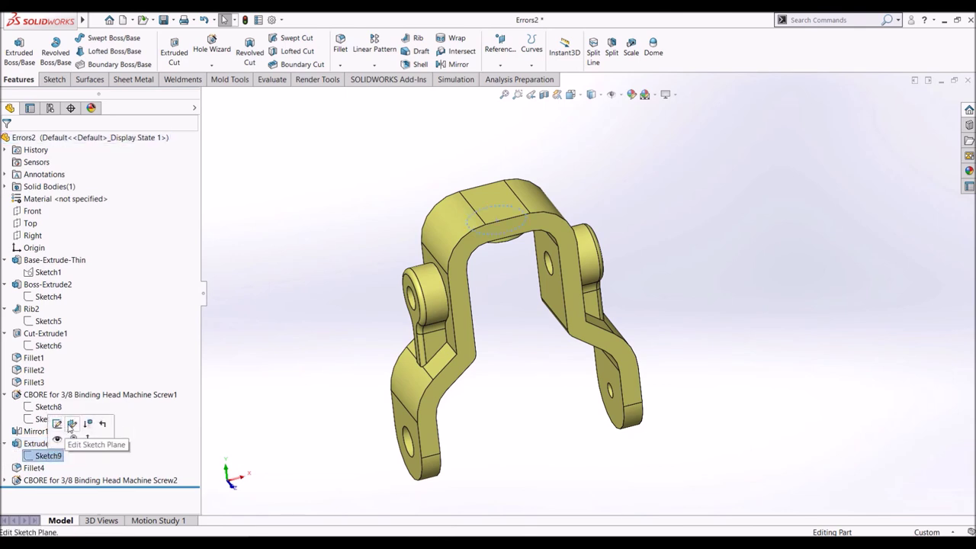
{"action": "left_click", "coordinate": [71, 424]}
{"action": "middle_click_drag", "start_coordinate": [511, 285], "coordinate": [519, 311]}
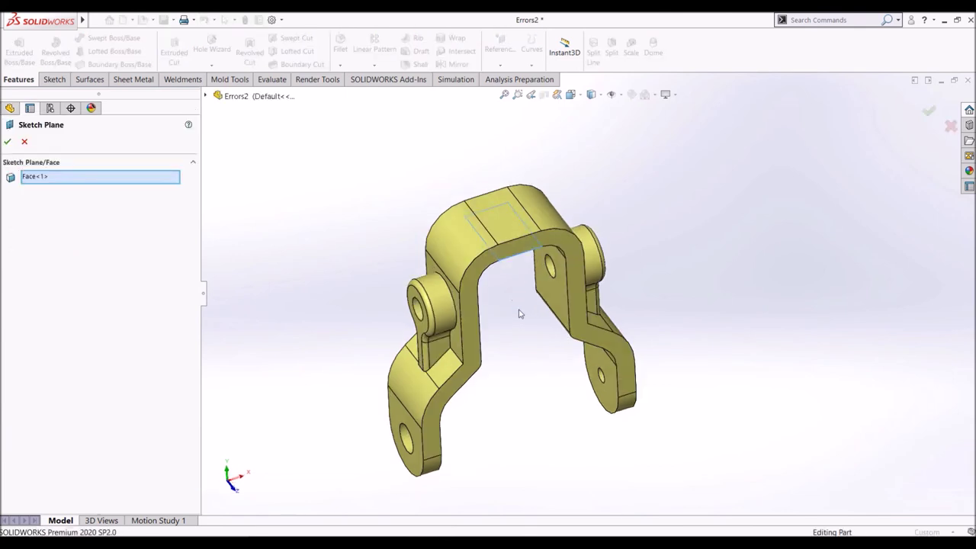
{"action": "right_click", "coordinate": [122, 183]}
{"action": "left_click", "coordinate": [152, 186]}
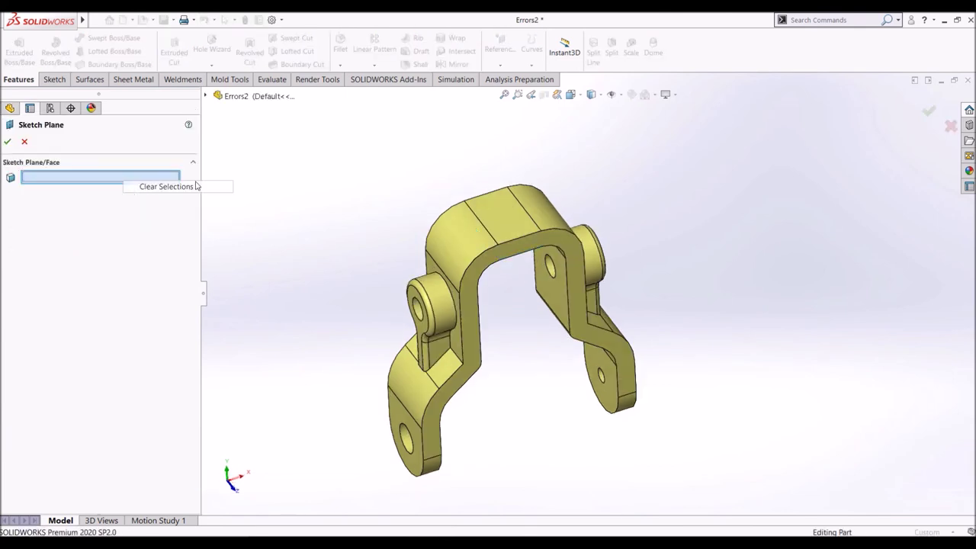
{"action": "left_click", "coordinate": [497, 221]}
{"action": "left_click", "coordinate": [928, 113]}
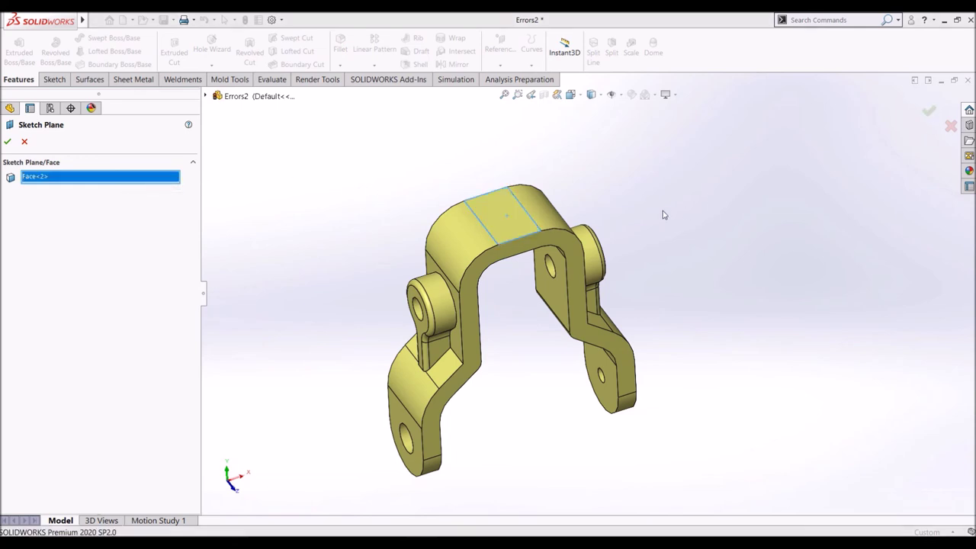
{"action": "left_click", "coordinate": [481, 289]}
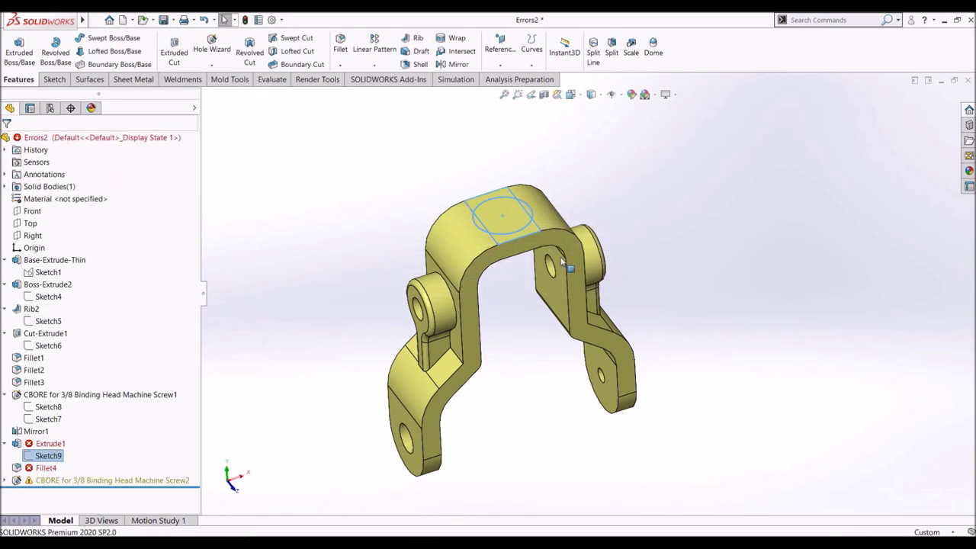
- Orbit to a top-down view and reopen Extrude1 for editing
{"action": "mouse_move", "coordinate": [694, 168]}
{"action": "middle_mouse_down"}
{"action": "mouse_move", "coordinate": [684, 142]}
{"action": "mouse_move", "coordinate": [700, 221]}
{"action": "mouse_move", "coordinate": [666, 55]}
{"action": "mouse_move", "coordinate": [714, 277]}
{"action": "mouse_move", "coordinate": [215, 408]}
{"action": "middle_mouse_up"}
{"action": "left_click", "coordinate": [54, 445]}
{"action": "mouse_move", "coordinate": [455, 382]}
{"action": "middle_mouse_down"}
{"action": "mouse_move", "coordinate": [556, 396]}
{"action": "mouse_move", "coordinate": [519, 311]}
{"action": "mouse_move", "coordinate": [548, 359]}
{"action": "mouse_move", "coordinate": [541, 371]}
{"action": "middle_mouse_up"}
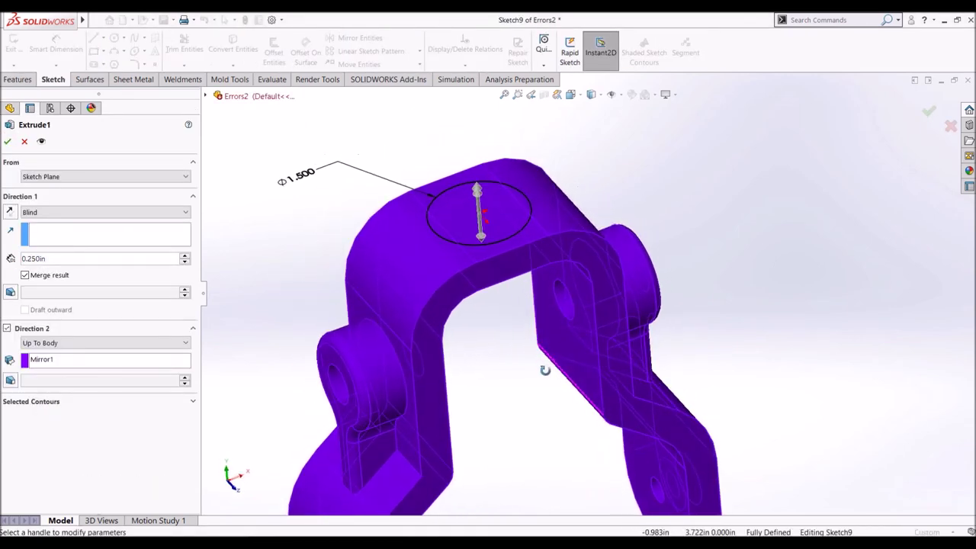
- Pick the three circle regions, turn off Direction 2, and reverse Extrude1's 0.250in boss upward
{"action": "left_click", "coordinate": [136, 402]}
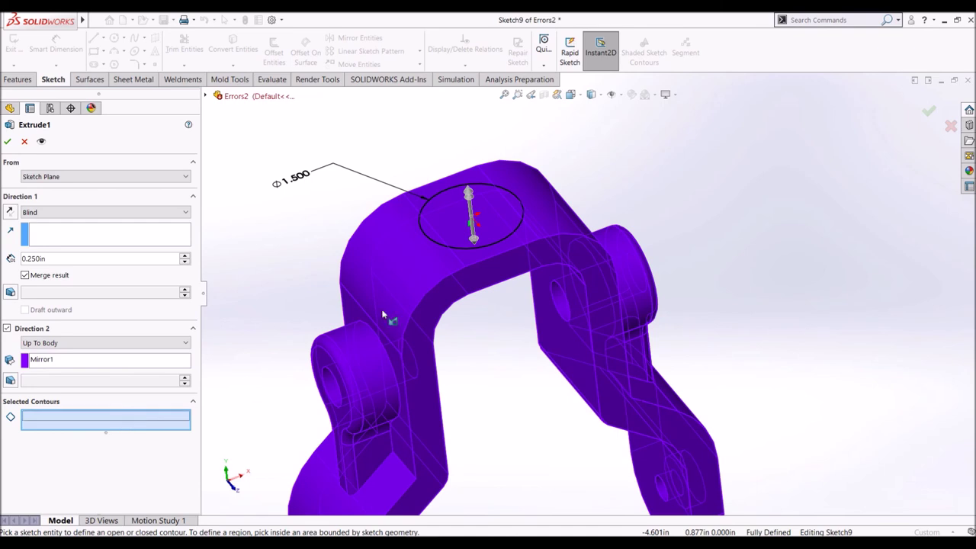
{"action": "left_click", "coordinate": [442, 241]}
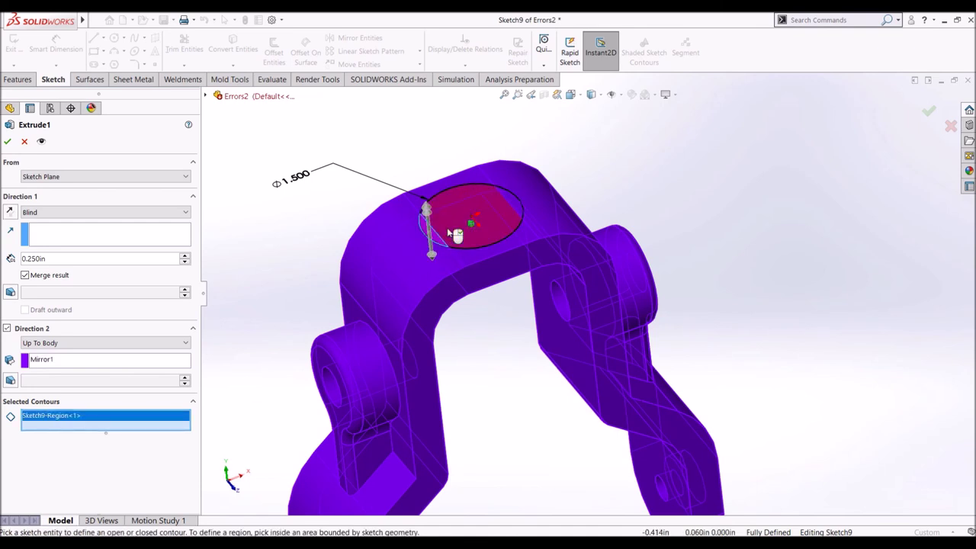
{"action": "left_click", "coordinate": [515, 208]}
{"action": "left_click", "coordinate": [517, 233]}
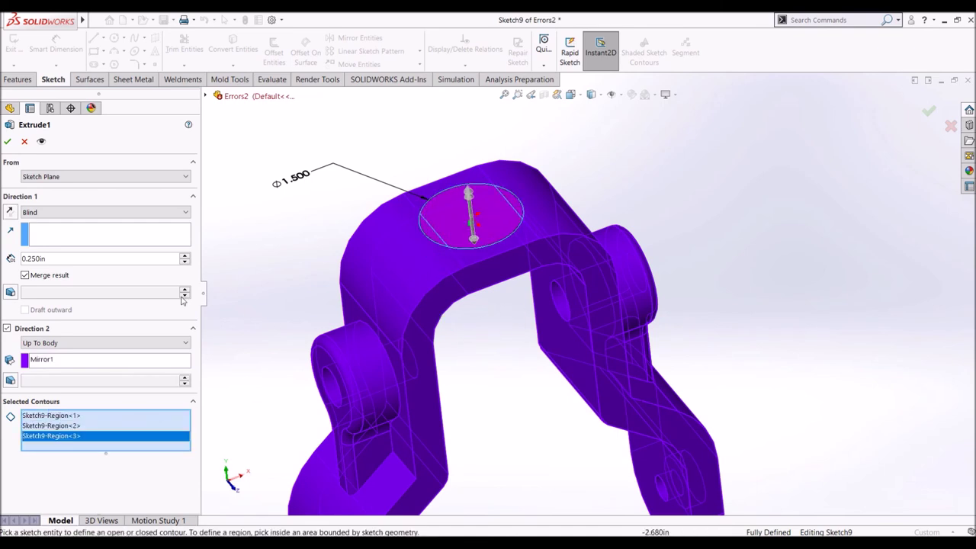
{"action": "left_click", "coordinate": [7, 328]}
{"action": "mouse_move", "coordinate": [425, 334]}
{"action": "middle_mouse_down"}
{"action": "mouse_move", "coordinate": [394, 273]}
{"action": "mouse_move", "coordinate": [404, 284]}
{"action": "middle_mouse_up"}
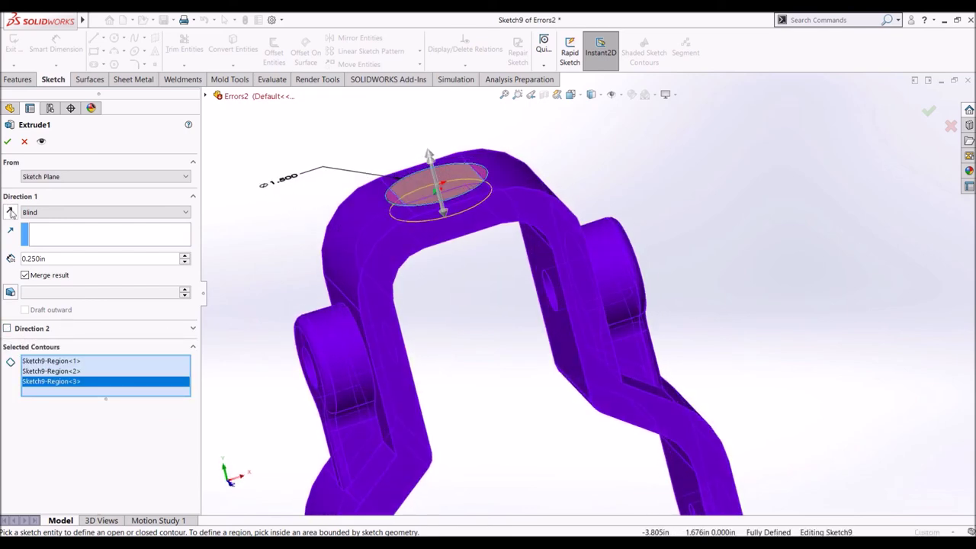
{"action": "left_click", "coordinate": [10, 212]}
{"action": "left_click", "coordinate": [6, 143]}
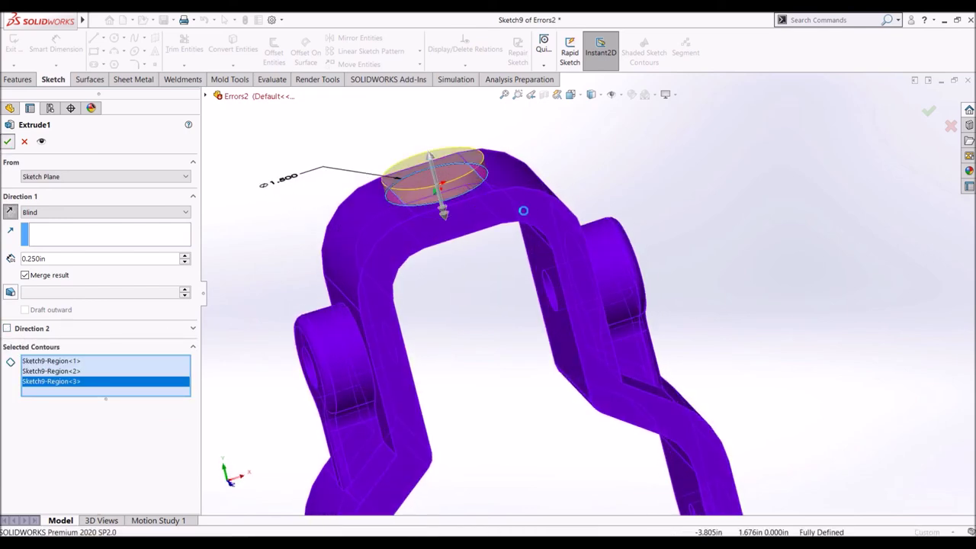
{"action": "middle_click_drag", "start_coordinate": [544, 313], "coordinate": [512, 314]}
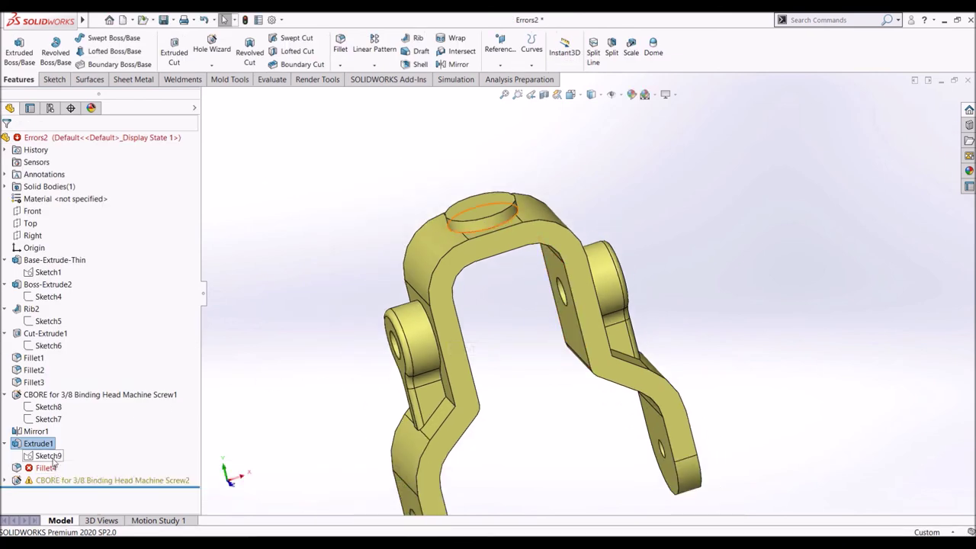
- Replace Fillet4's missing edge with the boss's circular base edge at 0.125in
{"action": "left_click", "coordinate": [44, 468]}
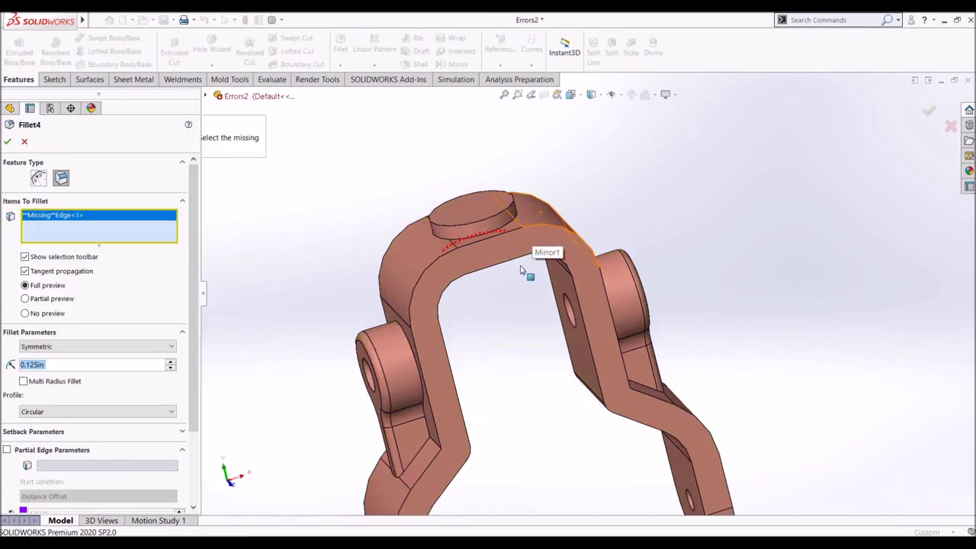
{"action": "right_click", "coordinate": [138, 231]}
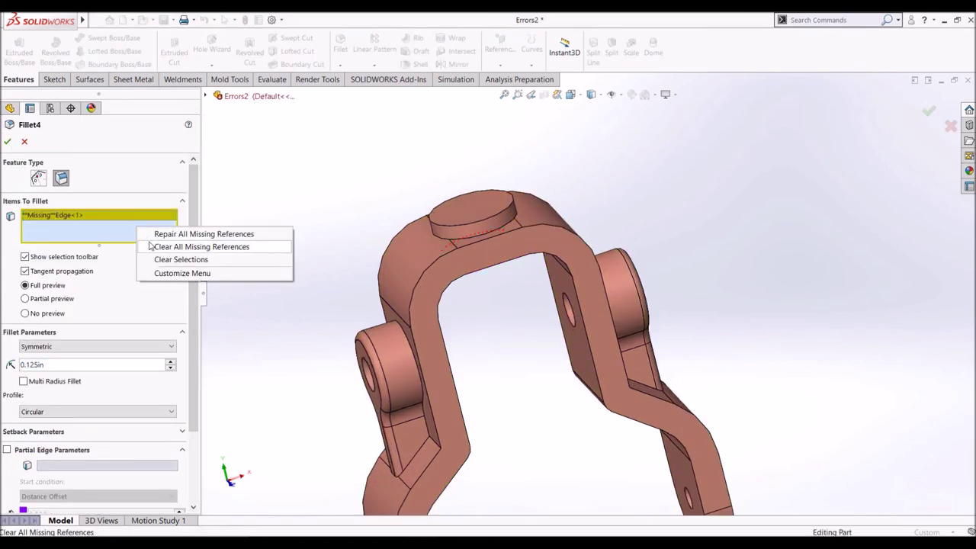
{"action": "left_click", "coordinate": [152, 247]}
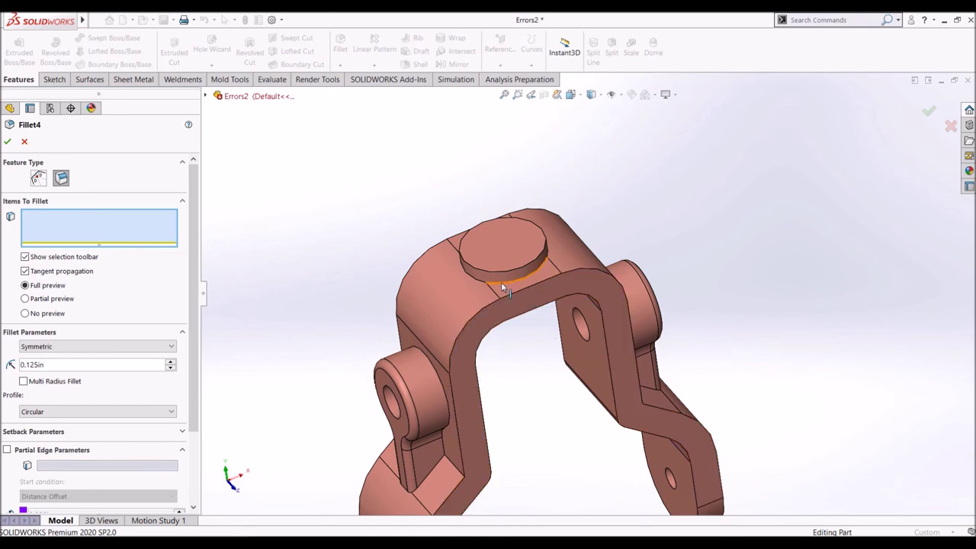
{"action": "left_click", "coordinate": [501, 282]}
{"action": "mouse_move", "coordinate": [485, 264]}
{"action": "middle_mouse_down"}
{"action": "mouse_move", "coordinate": [584, 325]}
{"action": "mouse_move", "coordinate": [102, 176]}
{"action": "middle_mouse_up"}
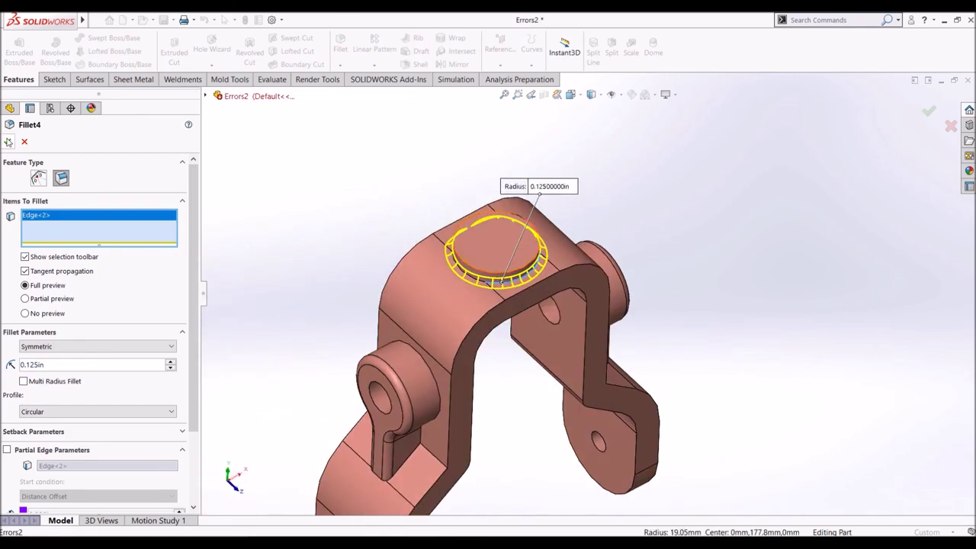
{"action": "left_click", "coordinate": [7, 142]}
{"action": "middle_click_drag", "start_coordinate": [563, 364], "coordinate": [488, 343]}
{"action": "left_click", "coordinate": [5, 480]}
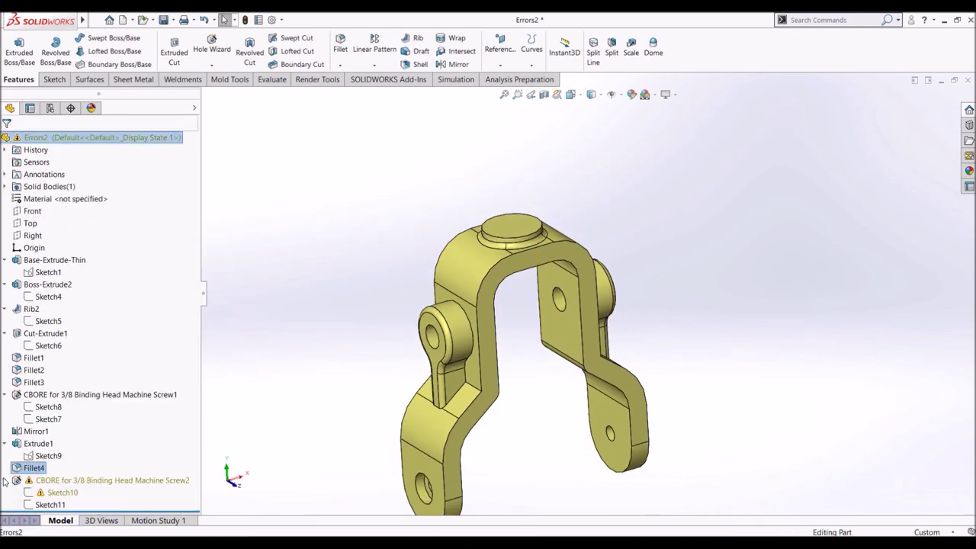
- Clear Sketch10's missing face reference and place it on the boss's top face
{"action": "left_click", "coordinate": [60, 493]}
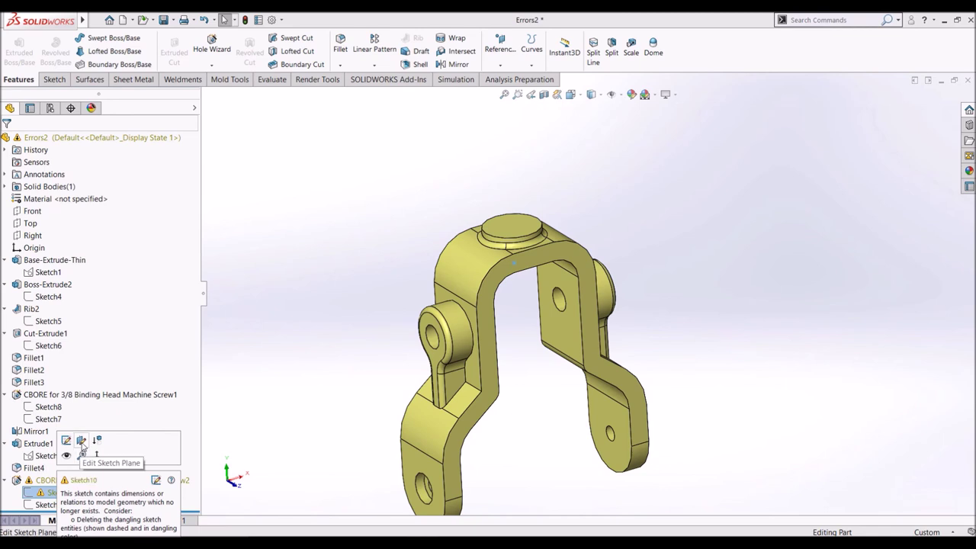
{"action": "left_click", "coordinate": [81, 441]}
{"action": "right_click", "coordinate": [103, 177]}
{"action": "left_click", "coordinate": [122, 183]}
{"action": "left_click", "coordinate": [517, 233]}
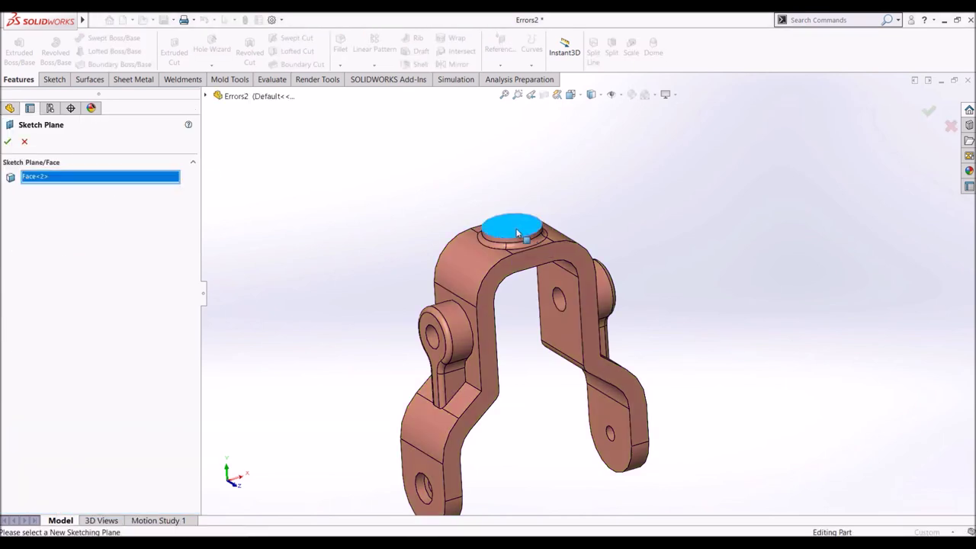
{"action": "left_click", "coordinate": [7, 143]}
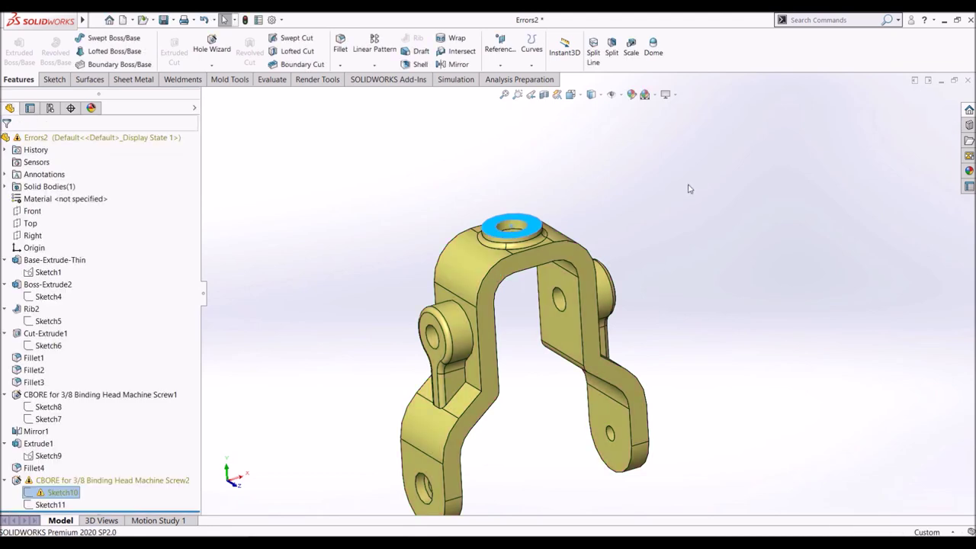
{"action": "mouse_move", "coordinate": [523, 350]}
{"action": "middle_mouse_down"}
{"action": "mouse_move", "coordinate": [529, 453]}
{"action": "mouse_move", "coordinate": [536, 386]}
{"action": "middle_mouse_up"}
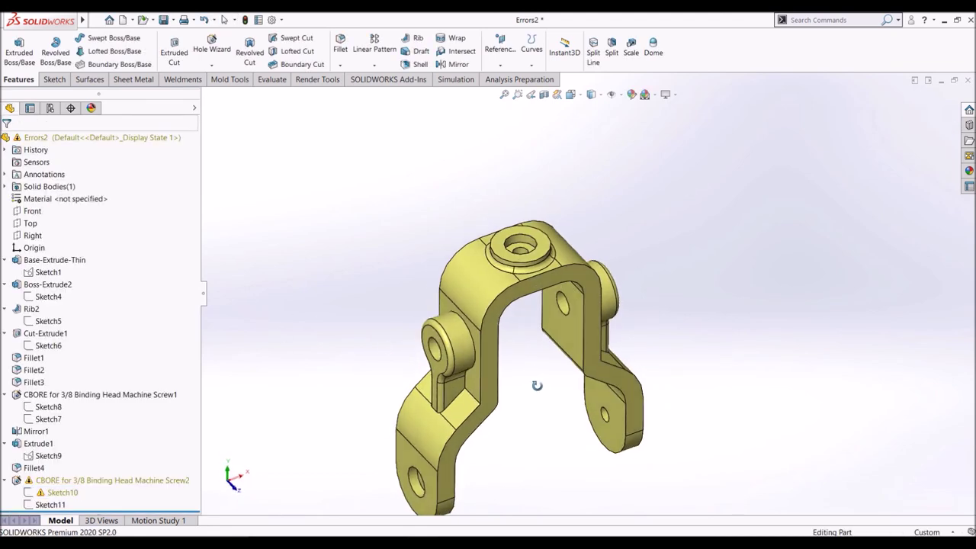
- Edit Sketch10 in a Normal To view, remove its dangling point, and exit the sketch
{"action": "left_click", "coordinate": [61, 492]}
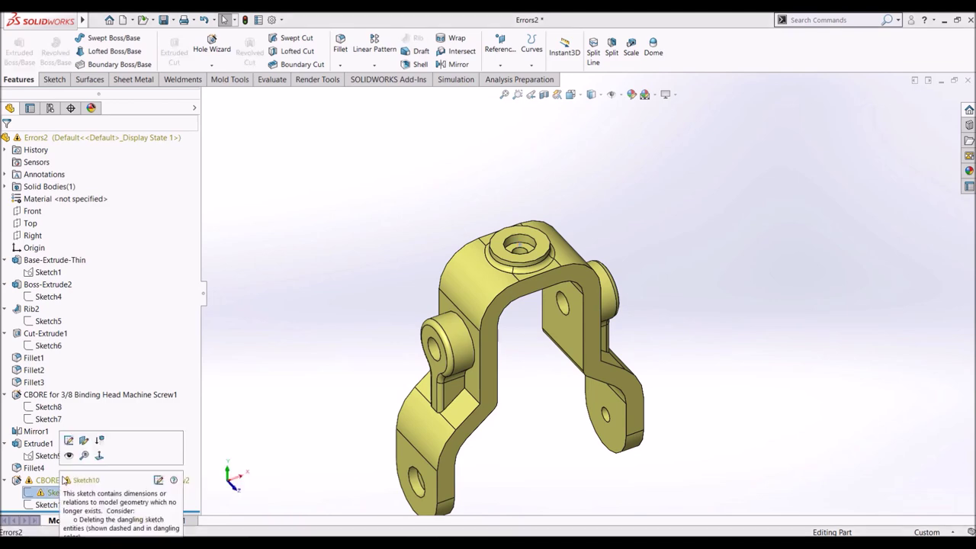
{"action": "left_click", "coordinate": [66, 450]}
{"action": "middle_click_drag", "start_coordinate": [579, 424], "coordinate": [559, 399]}
{"action": "key", "text": "ctrl+8"}
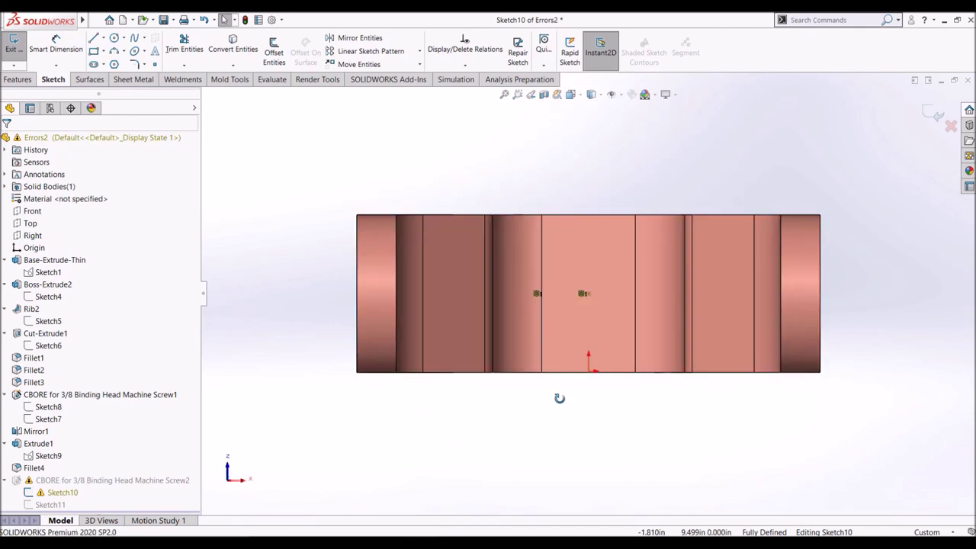
{"action": "scroll", "coordinate": [616, 298], "scroll_direction": "down", "scroll_amount": 3}
{"action": "scroll", "coordinate": [616, 298], "scroll_direction": "down", "scroll_amount": 2}
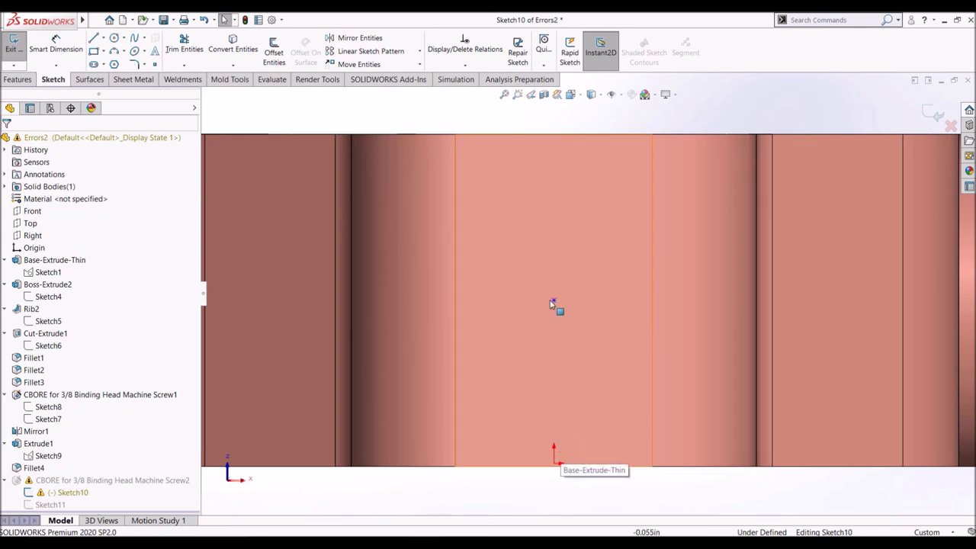
{"action": "left_click", "coordinate": [553, 300]}
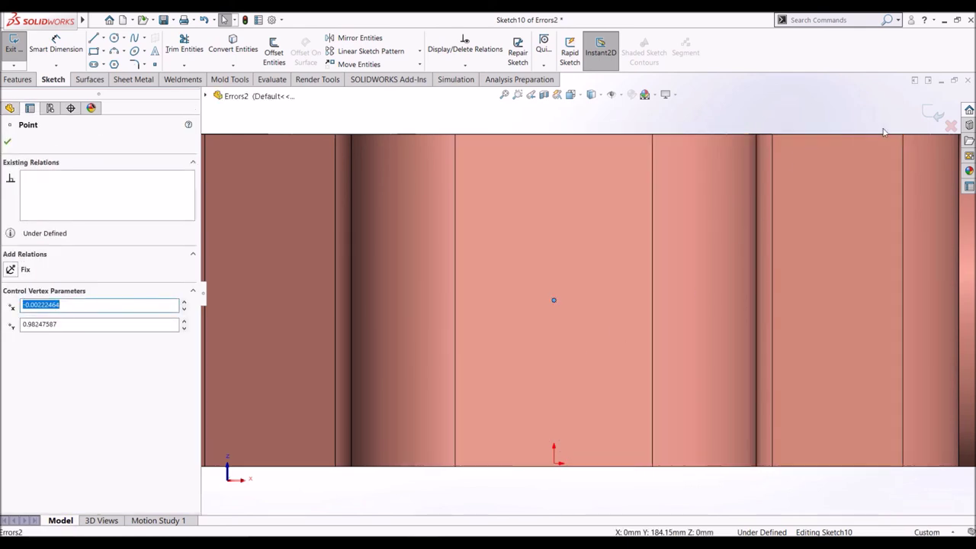
{"action": "key", "text": "Escape"}
{"action": "left_click", "coordinate": [925, 115]}
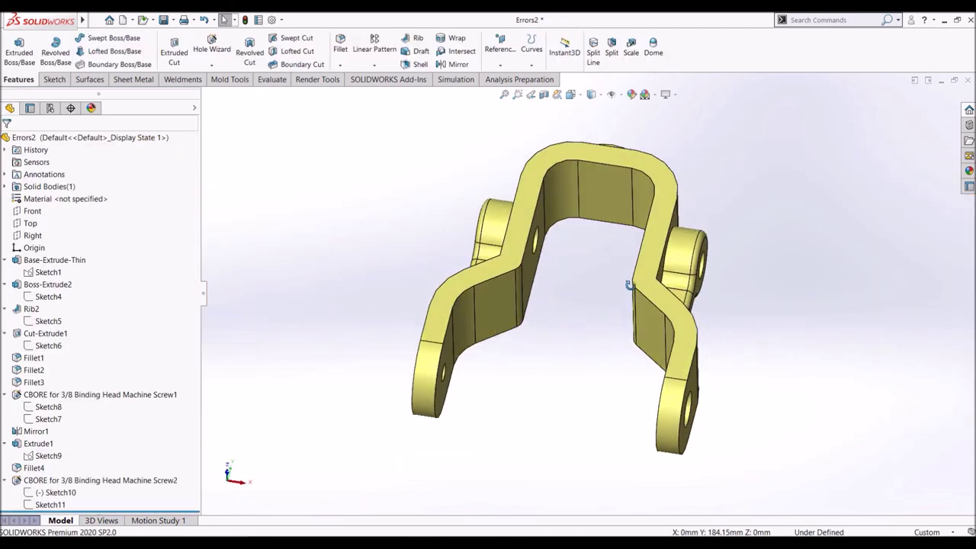
{"action": "mouse_move", "coordinate": [628, 286]}
{"action": "middle_mouse_down"}
{"action": "mouse_move", "coordinate": [619, 363]}
{"action": "mouse_move", "coordinate": [627, 221]}
{"action": "mouse_move", "coordinate": [646, 217]}
{"action": "mouse_move", "coordinate": [556, 196]}
{"action": "mouse_move", "coordinate": [654, 208]}
{"action": "mouse_move", "coordinate": [615, 248]}
{"action": "mouse_move", "coordinate": [733, 258]}
{"action": "mouse_move", "coordinate": [701, 286]}
{"action": "middle_mouse_up"}
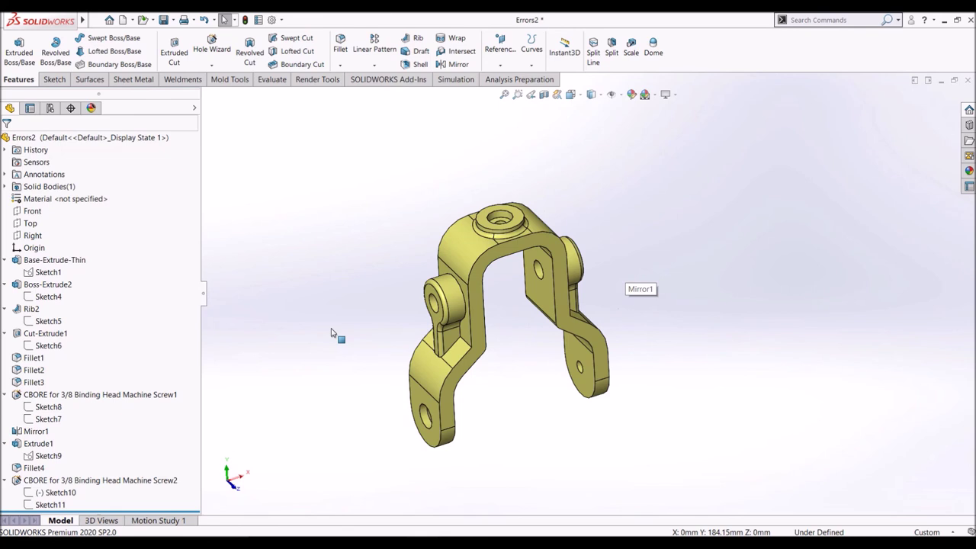
- Collapse the Base-Extrude-Thin, Boss-Extrude2, Rib2, Cut-Extrude1, Extrude1 and both counterbore branches
{"action": "left_click", "coordinate": [5, 260]}
{"action": "left_click", "coordinate": [5, 272]}
{"action": "left_click", "coordinate": [5, 284]}
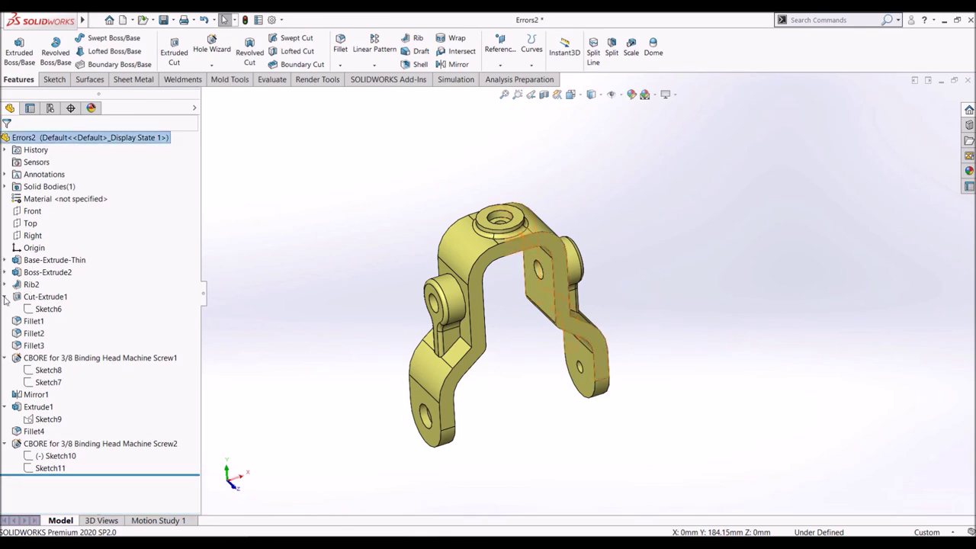
{"action": "left_click", "coordinate": [4, 296]}
{"action": "left_click", "coordinate": [5, 346]}
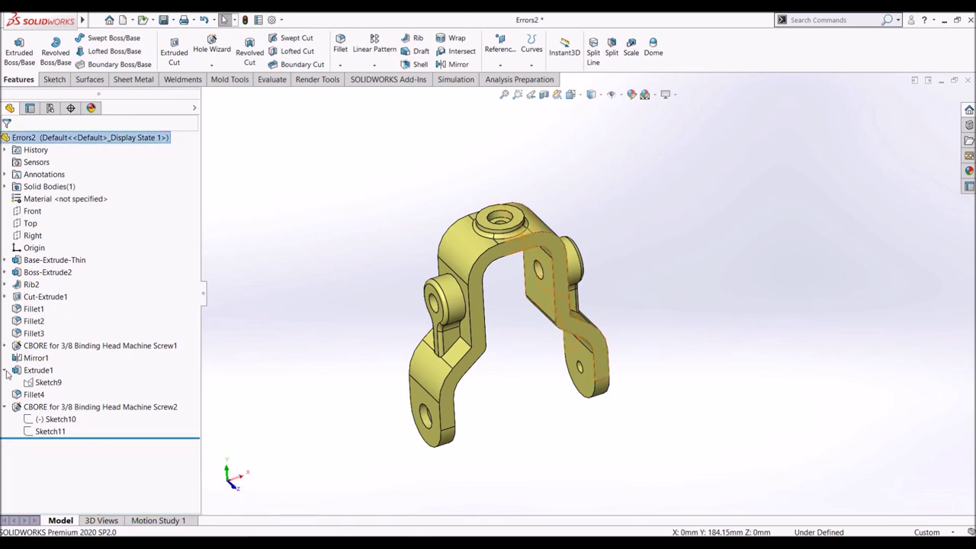
{"action": "left_click", "coordinate": [5, 370]}
{"action": "left_click", "coordinate": [5, 395]}
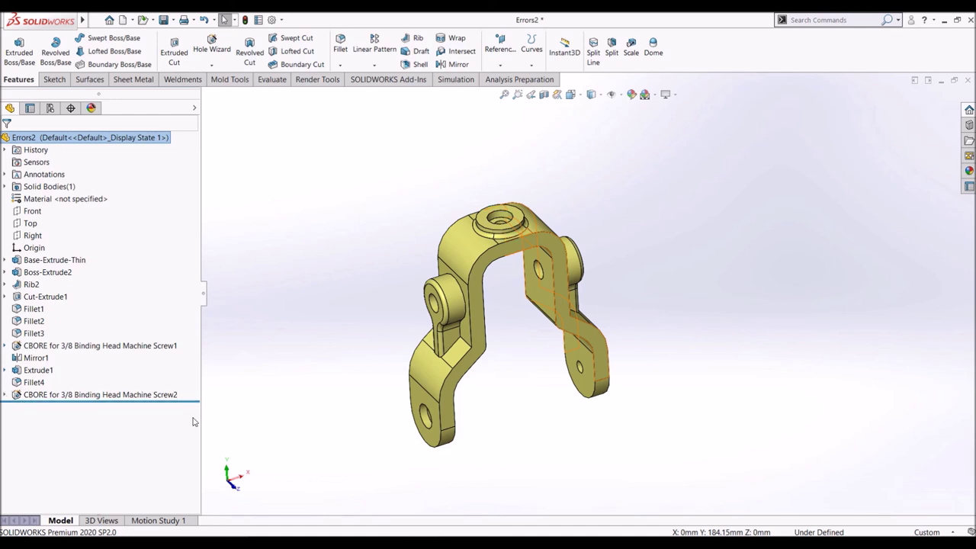
- Step the rollback bar through the history, check the arms' symmetry, then return to the presentation
{"action": "left_click_drag", "start_coordinate": [186, 409], "coordinate": [138, 314]}
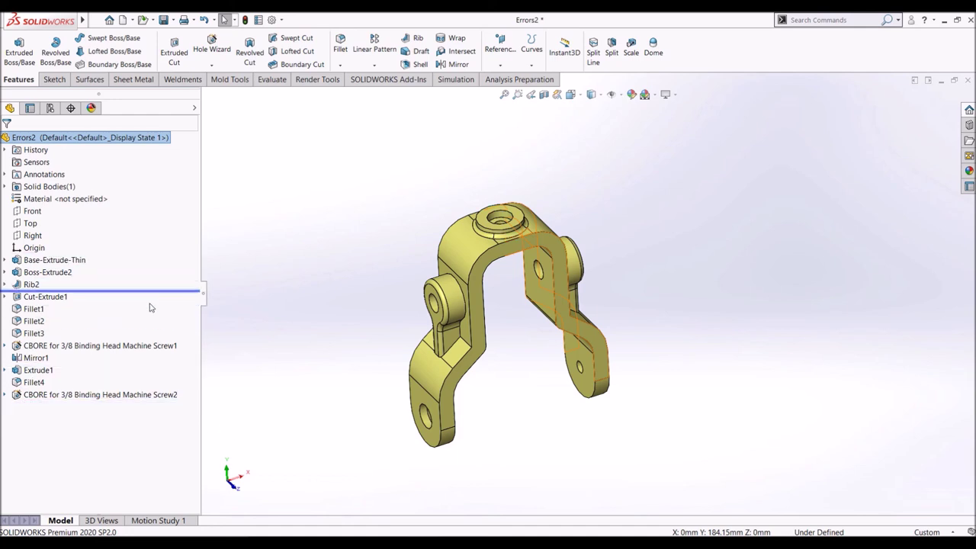
{"action": "mouse_move", "coordinate": [138, 314]}
{"action": "left_mouse_down"}
{"action": "mouse_move", "coordinate": [95, 370]}
{"action": "mouse_move", "coordinate": [96, 402]}
{"action": "left_mouse_up"}
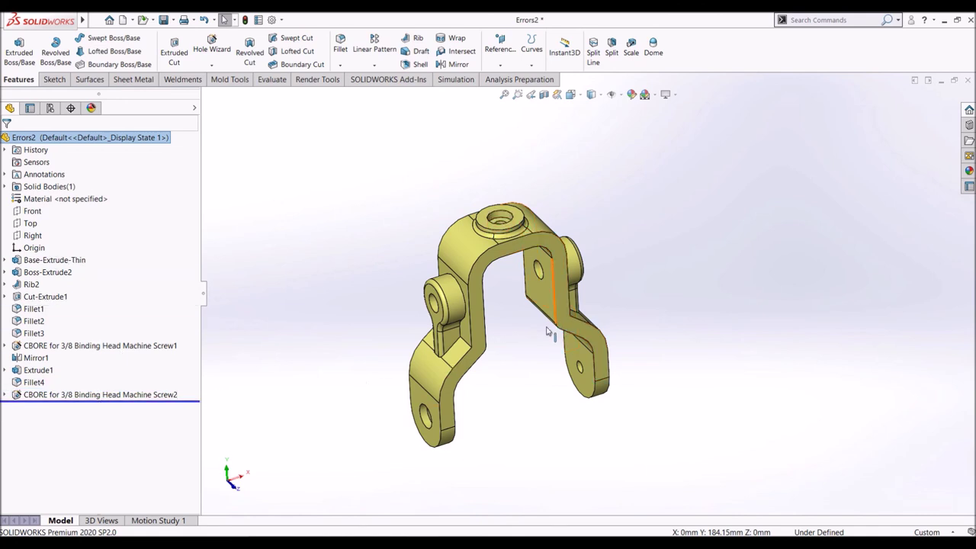
{"action": "scroll", "coordinate": [557, 346], "scroll_direction": "down", "scroll_amount": 2}
{"action": "scroll", "coordinate": [540, 358], "scroll_direction": "down", "scroll_amount": 1}
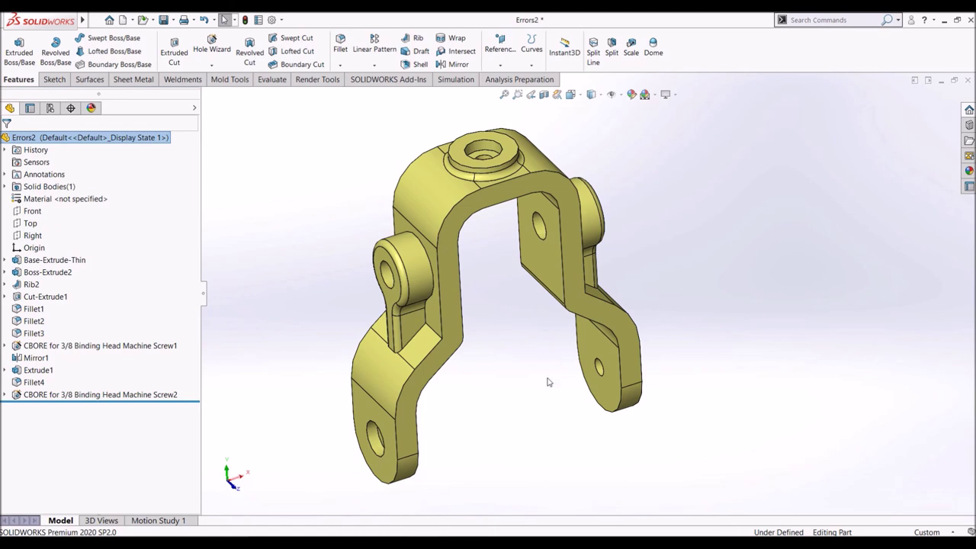
{"action": "key", "text": "Left"}
{"action": "key", "text": "Right"}
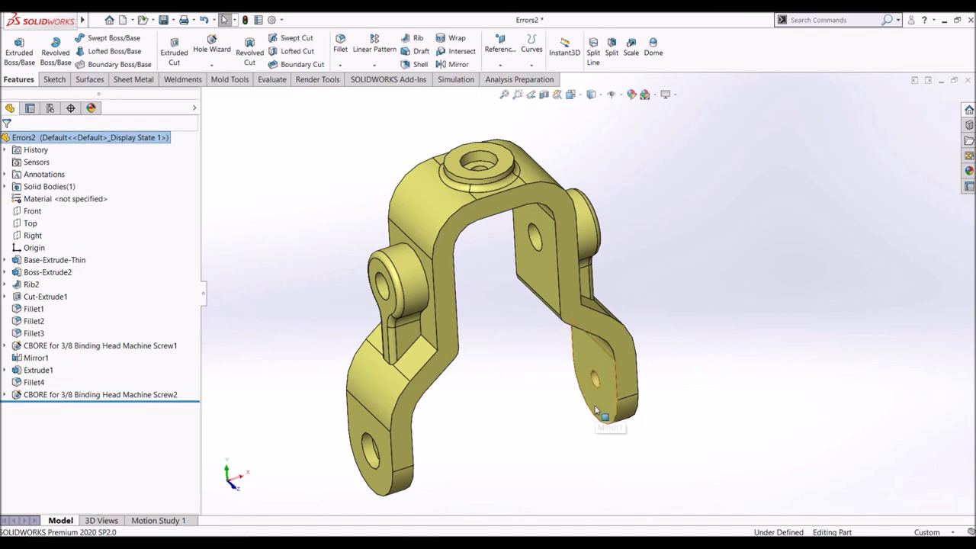
{"action": "mouse_move", "coordinate": [558, 420]}
{"action": "middle_mouse_down"}
{"action": "mouse_move", "coordinate": [577, 421]}
{"action": "mouse_move", "coordinate": [546, 377]}
{"action": "mouse_move", "coordinate": [498, 361]}
{"action": "mouse_move", "coordinate": [547, 381]}
{"action": "mouse_move", "coordinate": [598, 381]}
{"action": "mouse_move", "coordinate": [565, 371]}
{"action": "mouse_move", "coordinate": [538, 388]}
{"action": "mouse_move", "coordinate": [580, 351]}
{"action": "mouse_move", "coordinate": [618, 355]}
{"action": "mouse_move", "coordinate": [579, 397]}
{"action": "mouse_move", "coordinate": [539, 408]}
{"action": "mouse_move", "coordinate": [547, 408]}
{"action": "mouse_move", "coordinate": [488, 381]}
{"action": "middle_mouse_up"}
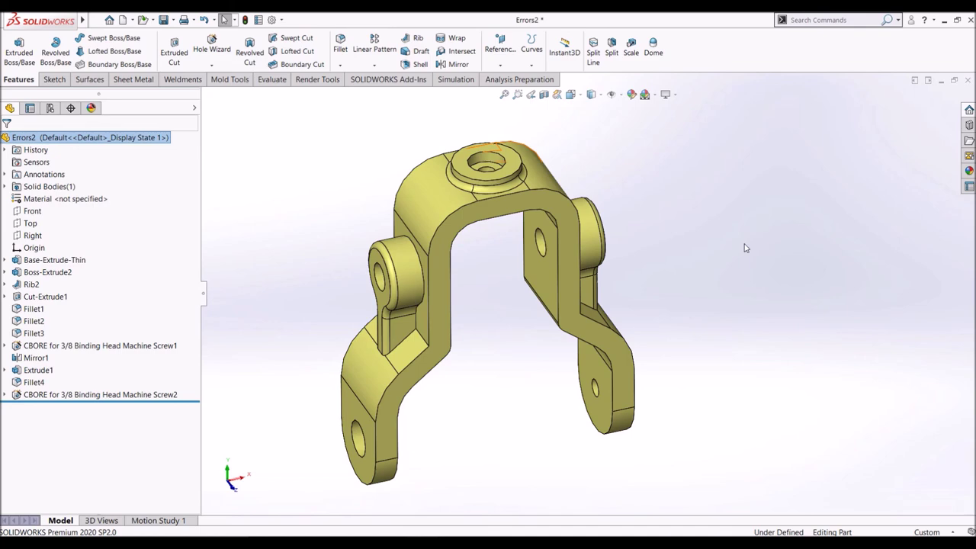
{"action": "key", "text": "alt+Tab"}
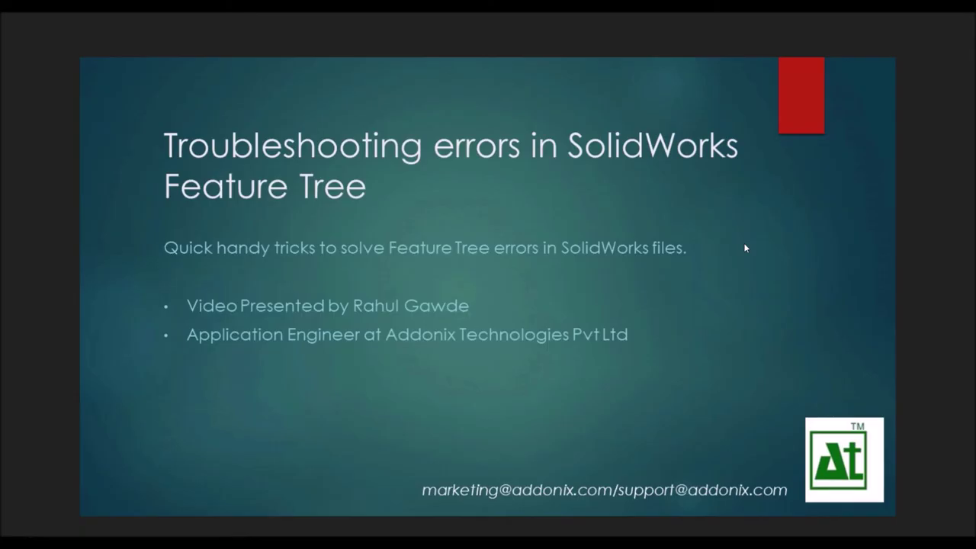